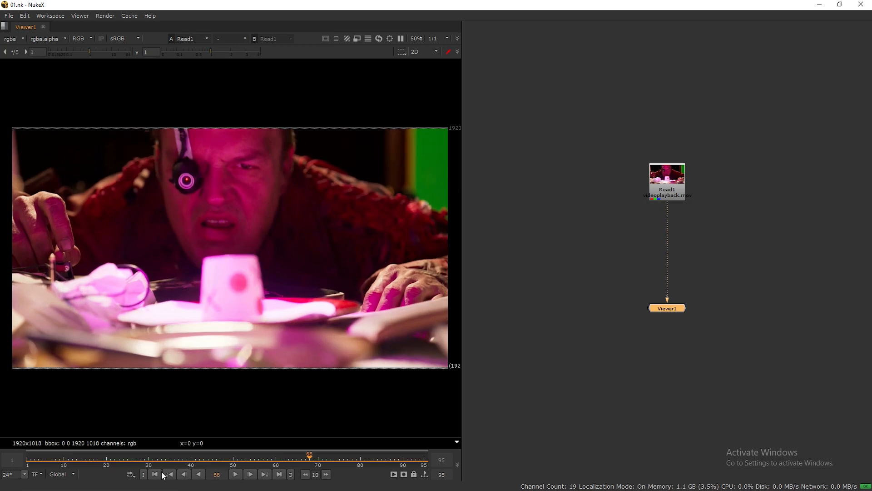
# - Add a CameraTracker node to the Read1 footage
pyautogui.click(671, 185)
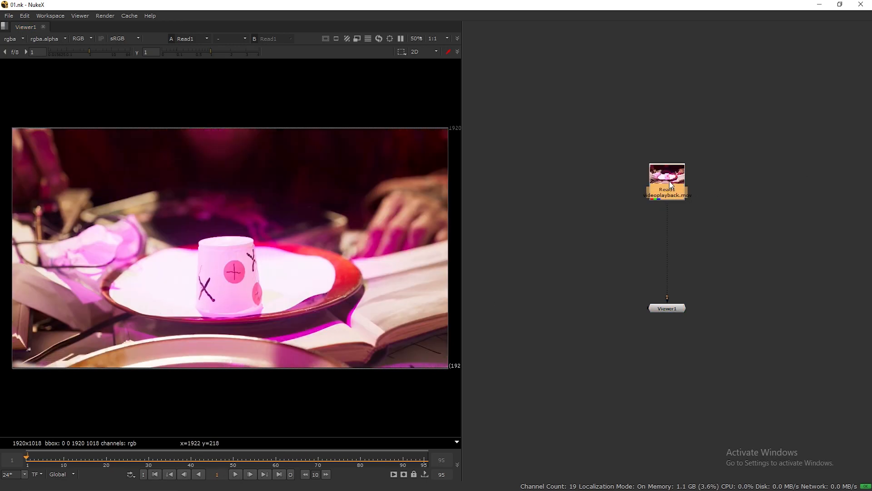
pyautogui.press('Tab')
pyautogui.write('ca')
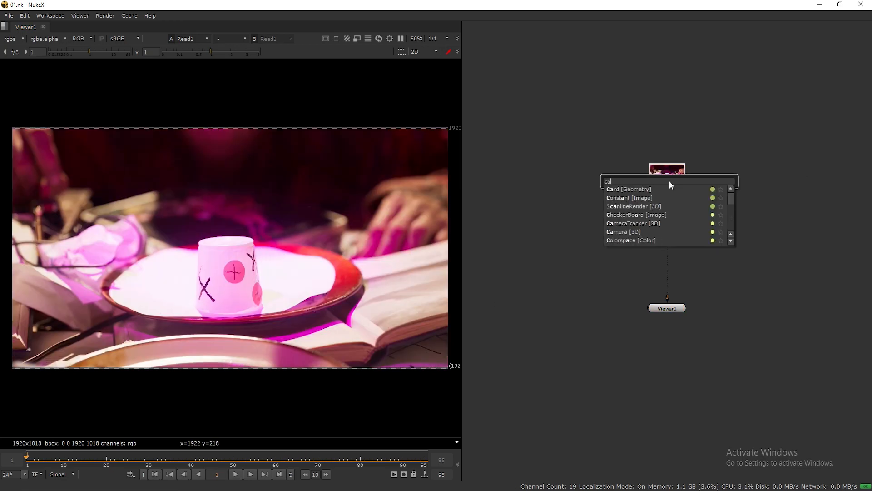
pyautogui.write('m')
pyautogui.click(651, 189)
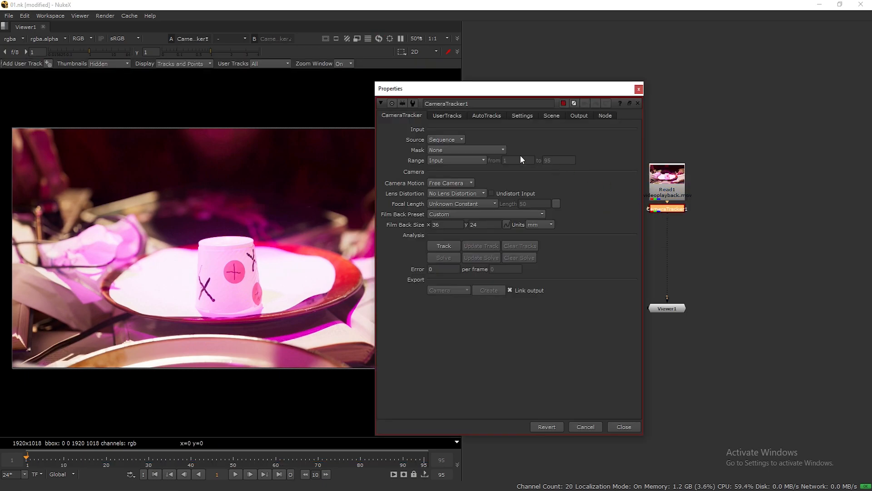
# - Set the CameraTracker1 number of features to 300
pyautogui.click(523, 116)
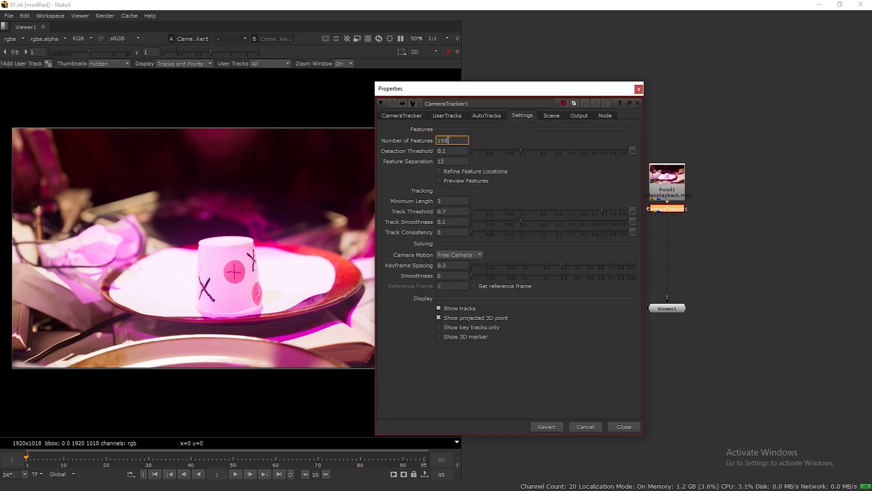
pyautogui.write('300')
pyautogui.click(510, 138)
# - Track the full input range with CameraTracker1 and move its properties window clear of the footage
pyautogui.click(407, 116)
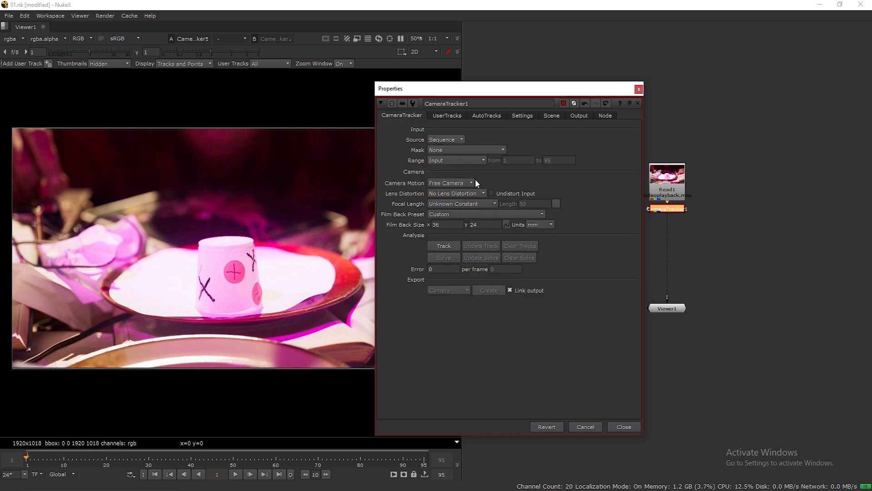
pyautogui.click(455, 245)
pyautogui.moveTo(466, 94); pyautogui.dragTo(544, 88)
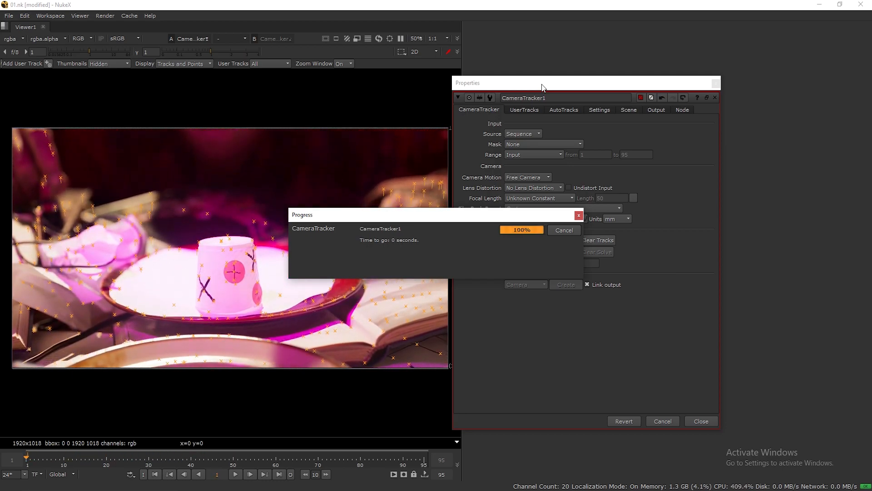
pyautogui.moveTo(29, 462)
pyautogui.mouseDown()
pyautogui.moveTo(394, 466)
pyautogui.moveTo(27, 462)
pyautogui.mouseUp()
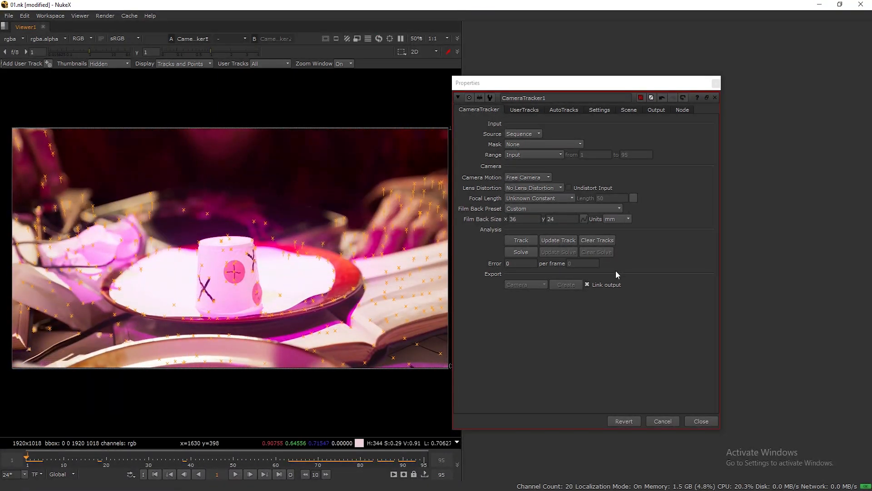
# - Solve the camera from the tracked features and open the automatic track refinement options
pyautogui.click(600, 110)
pyautogui.click(563, 109)
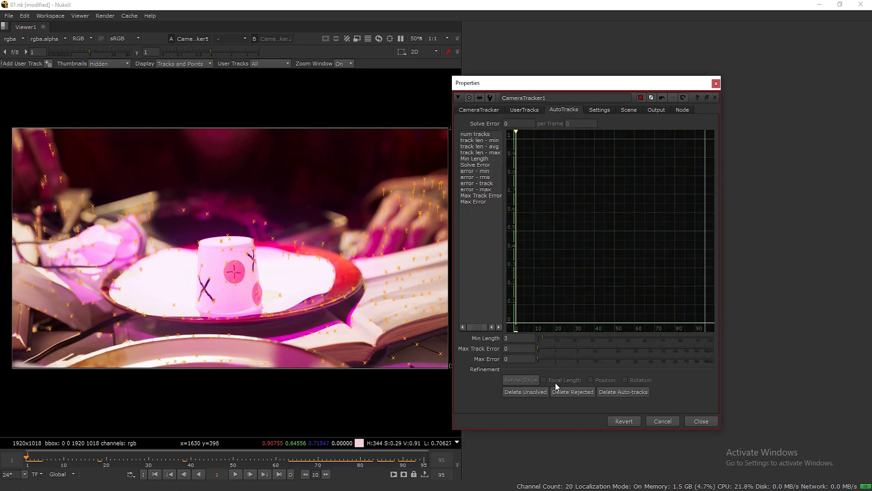
pyautogui.click(490, 110)
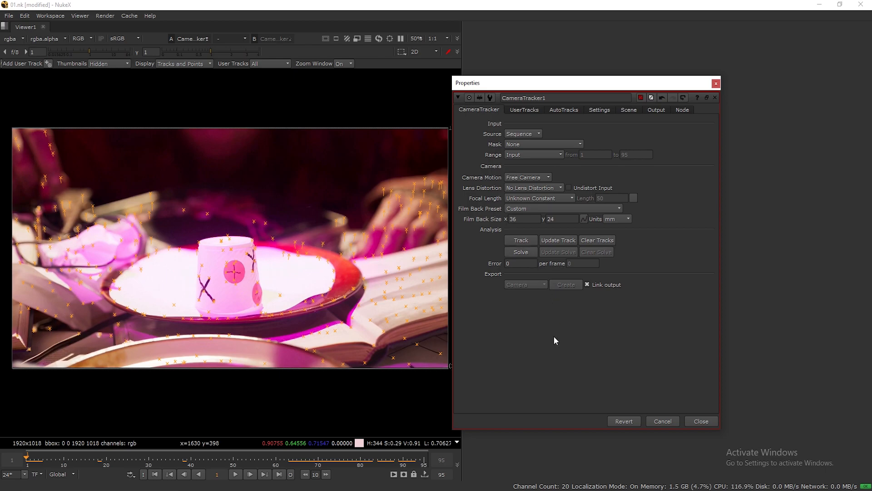
pyautogui.click(570, 110)
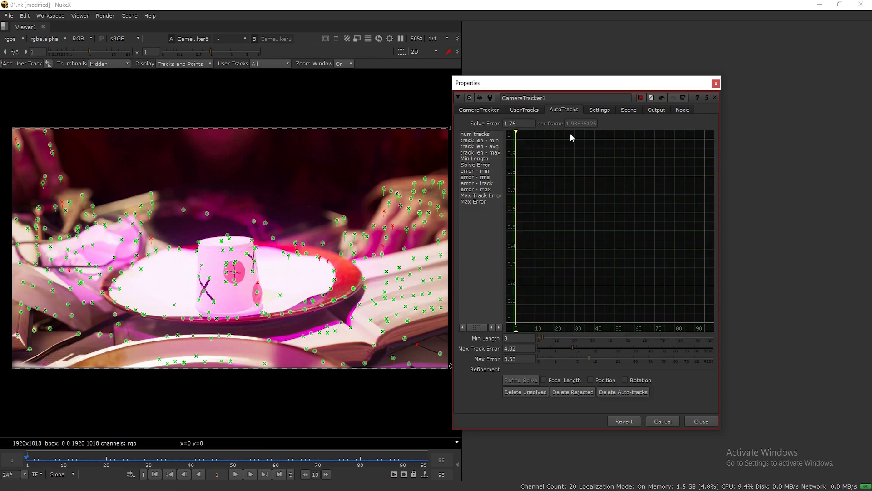
# - Delete the unsolved and rejected tracks from CameraTracker1, confirming both deletions
pyautogui.click(538, 393)
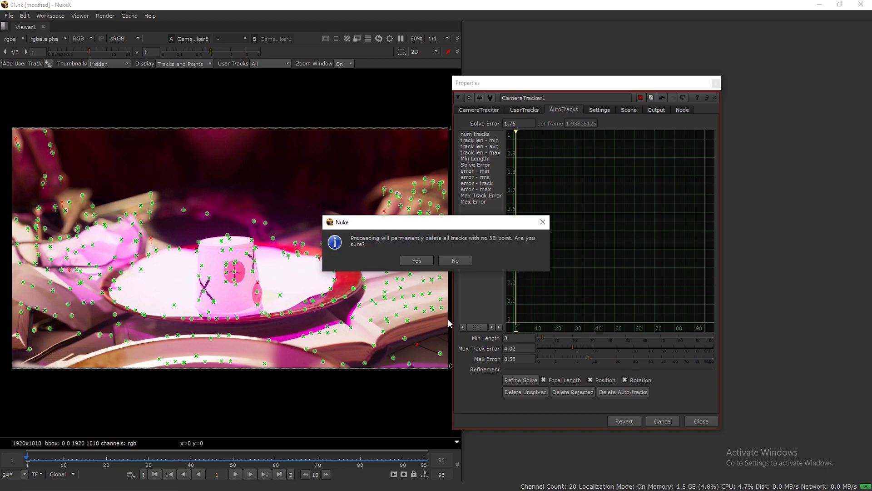
pyautogui.click(426, 258)
pyautogui.click(573, 391)
pyautogui.click(416, 261)
pyautogui.click(479, 110)
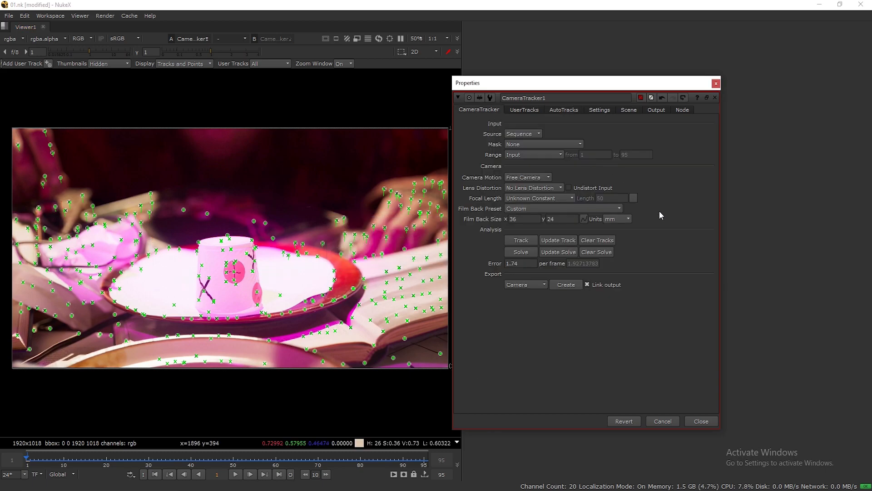
# - Set the project's full size format to HD_1080 1920x1080 and close the project settings
pyautogui.press('s')
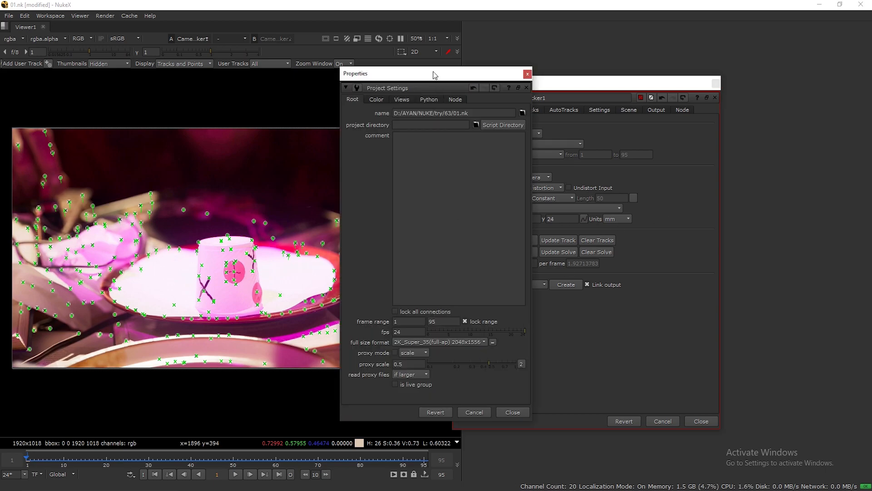
pyautogui.moveTo(404, 167); pyautogui.dragTo(331, 169, button='middle')
pyautogui.click(641, 338)
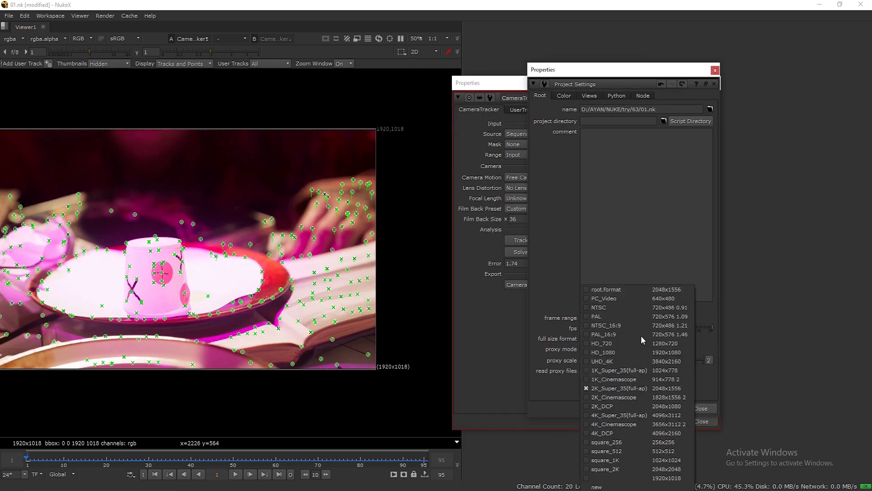
pyautogui.click(646, 352)
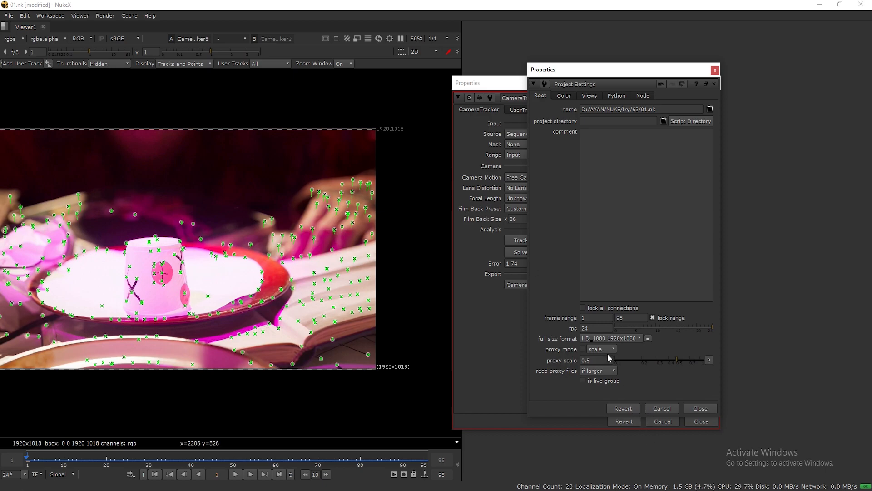
pyautogui.moveTo(615, 72); pyautogui.dragTo(545, 58)
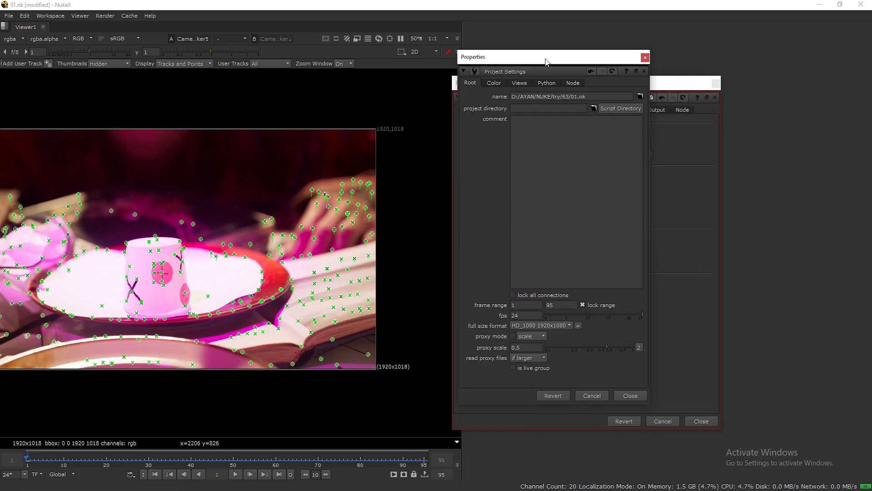
pyautogui.click(630, 396)
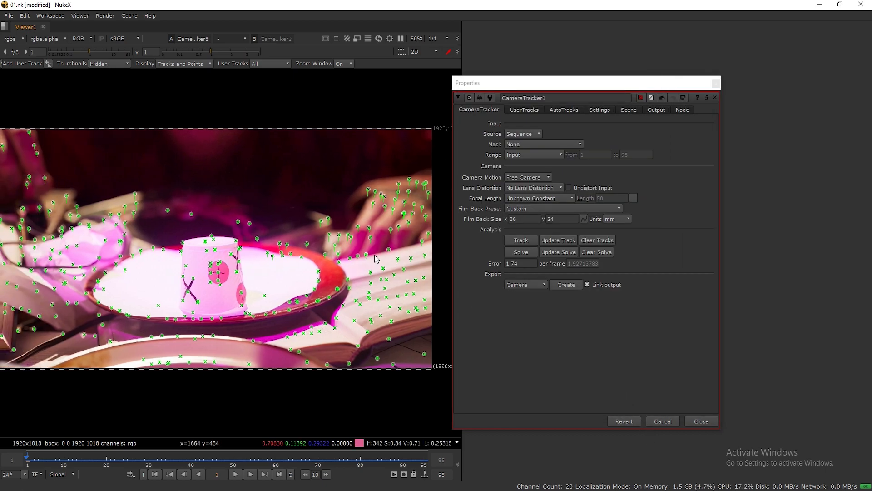
# - Move the CameraTracker1 properties window away from the viewer, frame the footage, and save the script
pyautogui.moveTo(530, 84); pyautogui.dragTo(667, 84)
pyautogui.scroll(1, 363, 159)
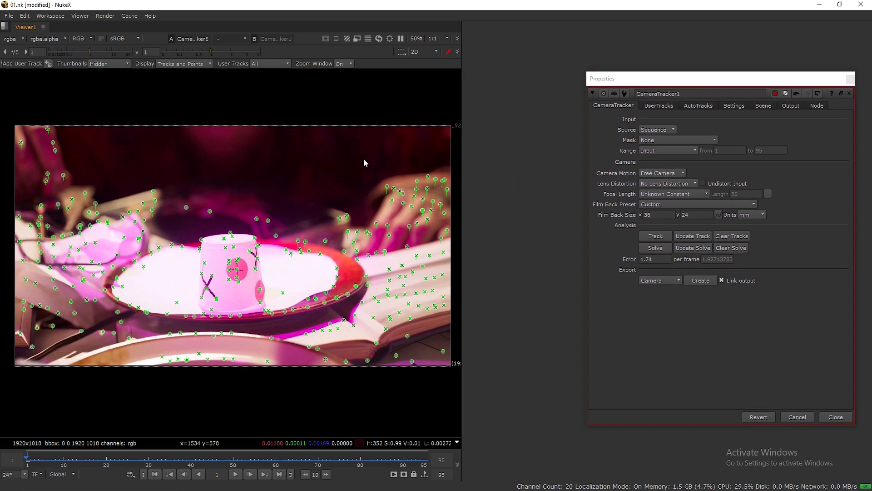
pyautogui.hotkey('ctrl', 's')
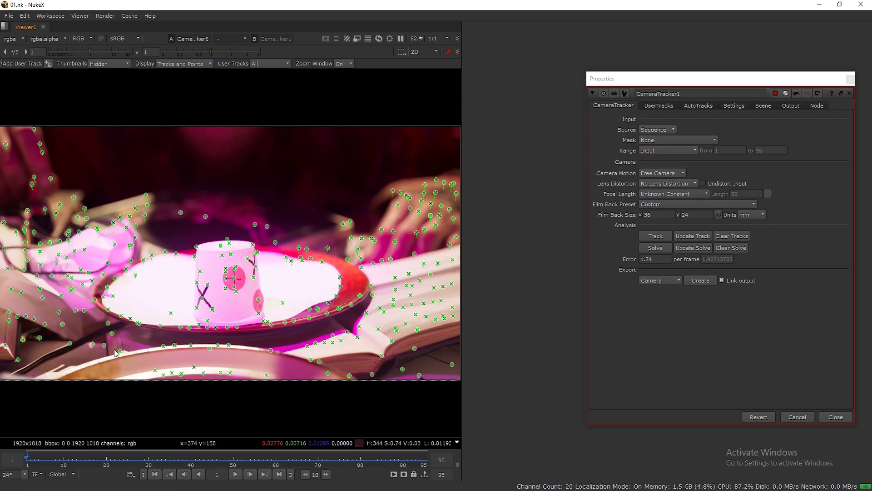
# - At frame 1, select the tracks across the foreground below the plate and set the ground plane to them
pyautogui.moveTo(138, 353); pyautogui.dragTo(394, 410)
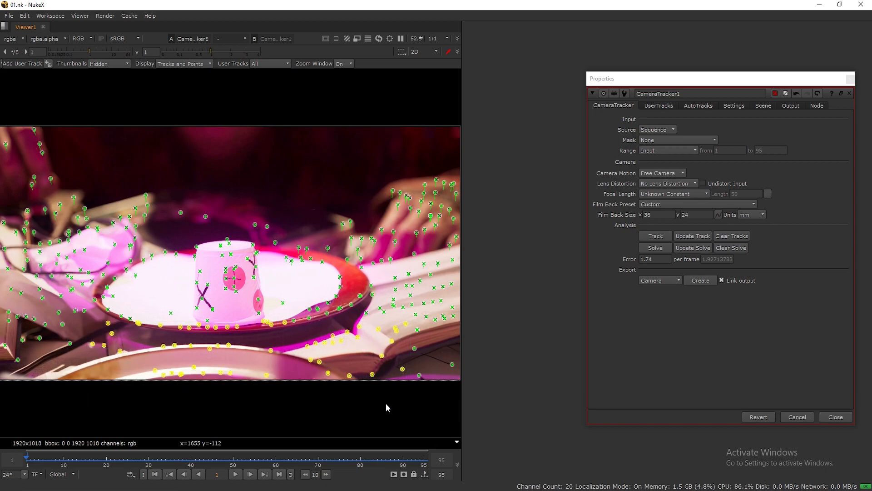
pyautogui.rightClick(307, 346)
pyautogui.moveTo(339, 387)
pyautogui.click(389, 388)
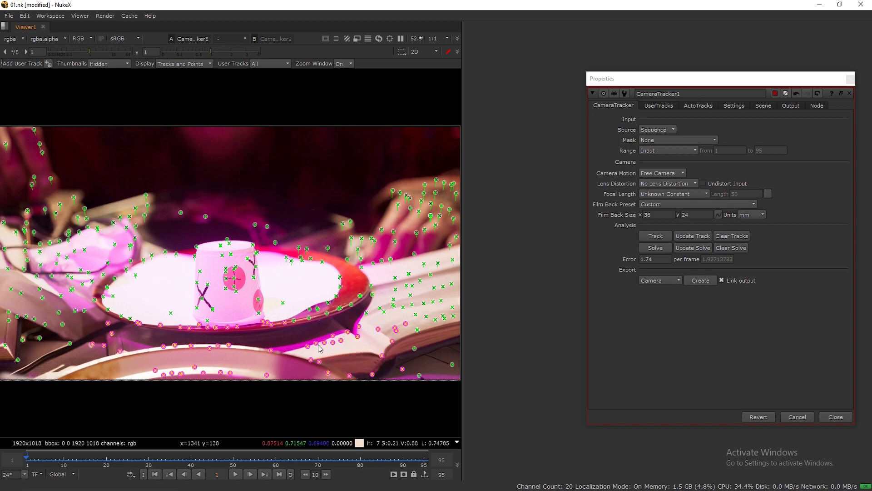
# - At frame 12, select the foreground tracks below the plate and set the ground plane to the selection
pyautogui.moveTo(29, 460); pyautogui.dragTo(72, 459)
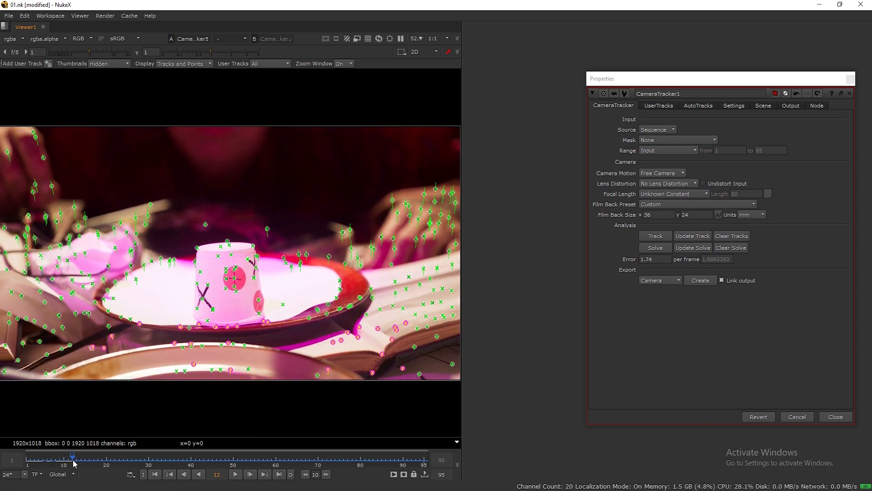
pyautogui.moveTo(91, 320); pyautogui.dragTo(352, 408)
pyautogui.rightClick(221, 343)
pyautogui.moveTo(249, 387)
pyautogui.click(292, 387)
# - At frame 32, set the ground plane to the tracks selected along the foreground table area
pyautogui.moveTo(73, 458); pyautogui.dragTo(157, 459)
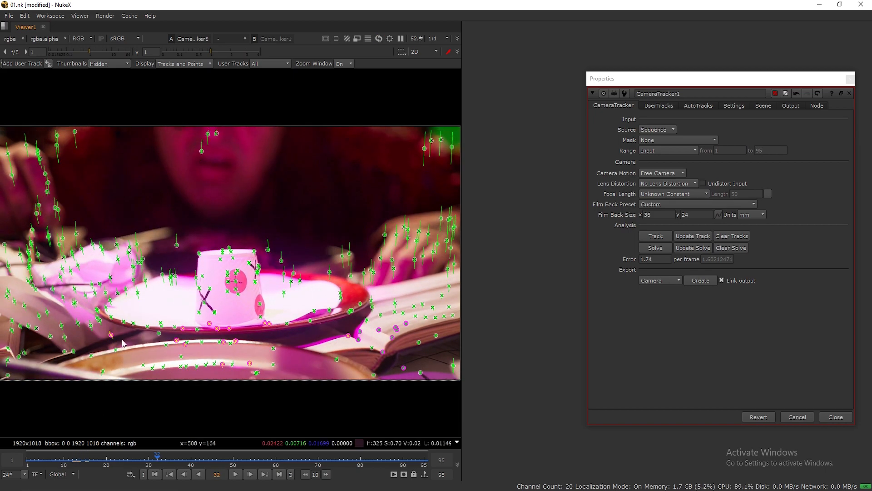
pyautogui.moveTo(103, 333); pyautogui.dragTo(376, 417)
pyautogui.rightClick(274, 365)
pyautogui.moveTo(301, 405)
pyautogui.click(357, 404)
# - At frame 44, set the ground plane to the tracks selected across the foreground dish
pyautogui.moveTo(159, 457); pyautogui.dragTo(208, 463)
pyautogui.moveTo(109, 331); pyautogui.dragTo(391, 416)
pyautogui.rightClick(309, 372)
pyautogui.moveTo(336, 411)
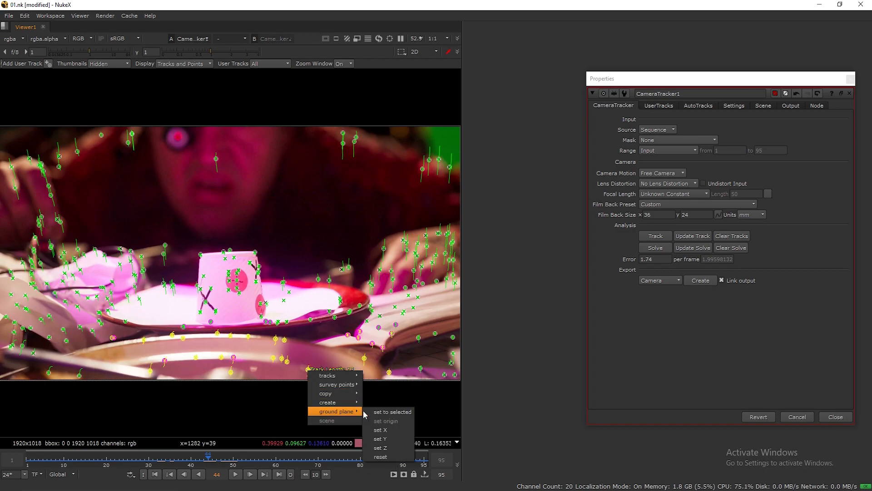
pyautogui.click(391, 412)
# - Around frame 54, select the tracks in the lower foreground and set the ground plane to them
pyautogui.moveTo(220, 460); pyautogui.dragTo(250, 460)
pyautogui.moveTo(116, 330); pyautogui.dragTo(358, 426)
pyautogui.rightClick(272, 375)
pyautogui.moveTo(314, 416)
pyautogui.click(356, 415)
# - Around frame 65, set the ground plane to the tracks selected below the cup and plate
pyautogui.moveTo(254, 460); pyautogui.dragTo(297, 460)
pyautogui.moveTo(121, 331); pyautogui.dragTo(395, 381)
pyautogui.rightClick(194, 361)
pyautogui.moveTo(222, 401)
pyautogui.click(273, 401)
# - Around frame 76, set the ground plane to the tracks selected along the foreground table
pyautogui.moveTo(337, 464); pyautogui.dragTo(344, 462)
pyautogui.moveTo(83, 346); pyautogui.dragTo(403, 434)
pyautogui.rightClick(241, 365)
pyautogui.moveTo(261, 411)
pyautogui.click(320, 411)
# - Around frame 90, select the table tracks in the lower foreground and set the ground plane to them
pyautogui.moveTo(344, 461); pyautogui.dragTo(402, 461)
pyautogui.moveTo(98, 351); pyautogui.dragTo(378, 421)
pyautogui.rightClick(269, 372)
pyautogui.moveTo(290, 415)
pyautogui.click(351, 417)
# - At frame 94, set the ground plane to the tracks selected along the table in front of the cup
pyautogui.moveTo(409, 457); pyautogui.dragTo(423, 460)
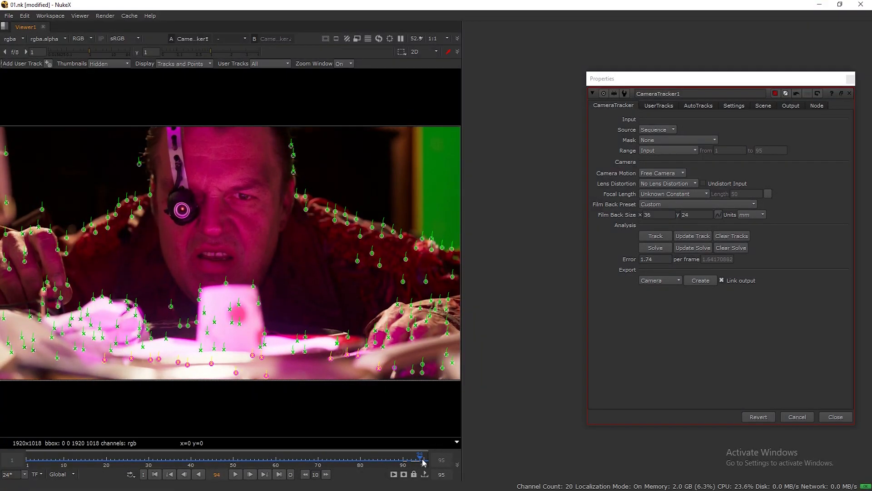
pyautogui.moveTo(97, 355); pyautogui.dragTo(346, 418)
pyautogui.rightClick(425, 378)
pyautogui.moveTo(448, 417)
pyautogui.click(502, 417)
# - Go back to around frame 75 and set the ground plane to additional foreground tracks
pyautogui.click(392, 457)
pyautogui.click(341, 457)
pyautogui.moveTo(187, 347); pyautogui.dragTo(369, 399)
pyautogui.rightClick(294, 373)
pyautogui.moveTo(314, 415)
pyautogui.click(369, 414)
# - Go back to frame 36 and set the ground plane to the remaining tracks selected around the foreground dish
pyautogui.moveTo(354, 456); pyautogui.dragTo(174, 455)
pyautogui.rightClick(357, 356)
pyautogui.moveTo(386, 387)
pyautogui.click(437, 390)
pyautogui.moveTo(96, 332); pyautogui.dragTo(366, 417)
pyautogui.rightClick(350, 370)
pyautogui.moveTo(377, 407)
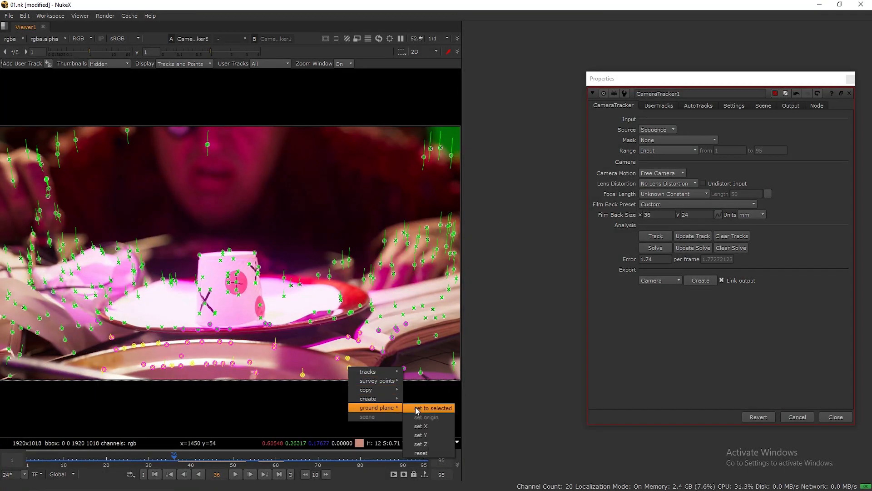
pyautogui.click(431, 408)
# - Set the ground plane to the foreground tracks selected around frame 24, and save the script back at frame 1
pyautogui.moveTo(173, 457); pyautogui.dragTo(126, 451)
pyautogui.moveTo(131, 339); pyautogui.dragTo(370, 421)
pyautogui.rightClick(331, 359)
pyautogui.moveTo(364, 400)
pyautogui.click(396, 401)
pyautogui.moveTo(123, 456); pyautogui.dragTo(23, 454)
pyautogui.hotkey('ctrl', 's')
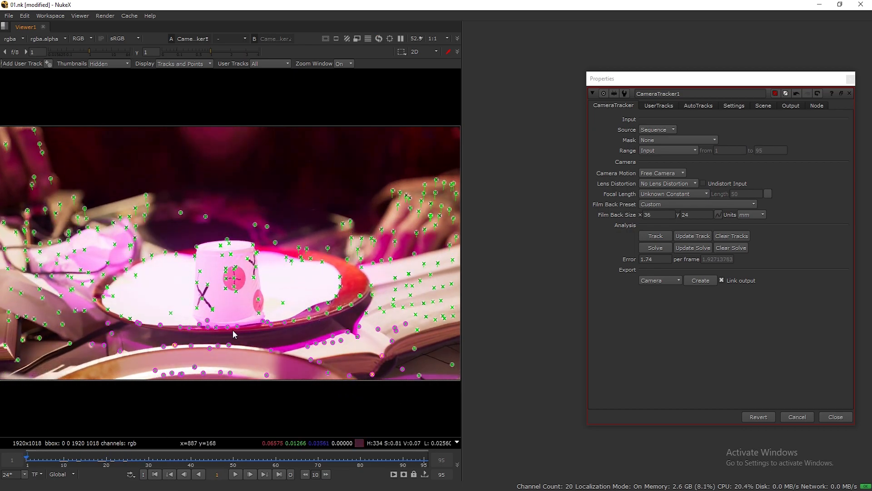
# - Create a Scene+ export from CameraTracker1 and close its properties
pyautogui.click(660, 280)
pyautogui.click(668, 317)
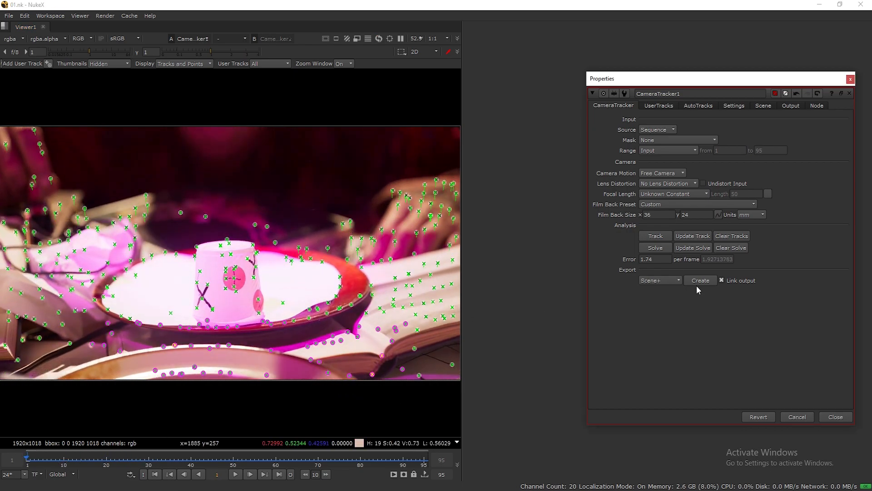
pyautogui.click(701, 281)
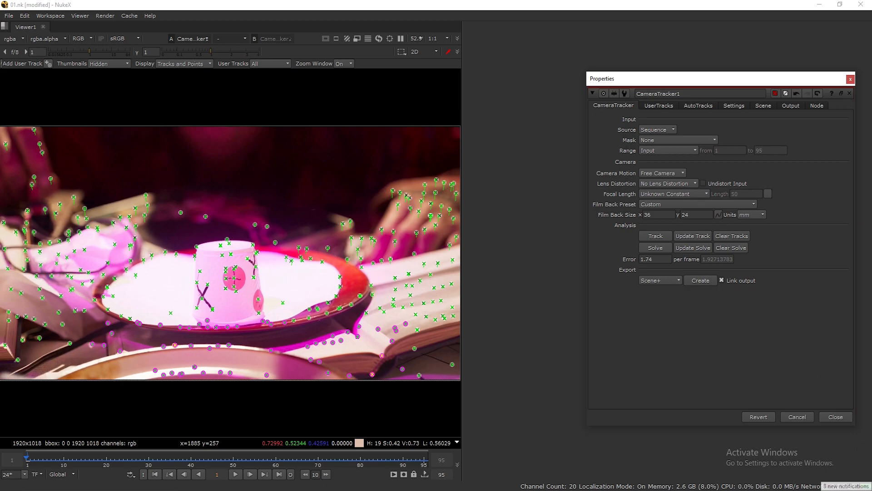
pyautogui.click(835, 417)
# - Place the Viewer1 node directly below ScanlineRender1 and disable the CameraTrackerPointCloud1 node
pyautogui.moveTo(684, 313); pyautogui.dragTo(783, 391)
pyautogui.click(765, 392)
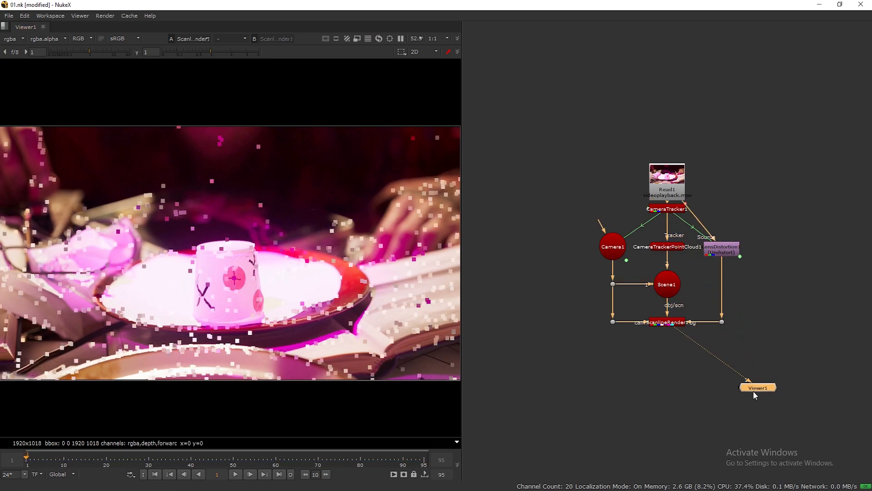
pyautogui.moveTo(681, 402); pyautogui.dragTo(672, 399)
pyautogui.click(668, 249)
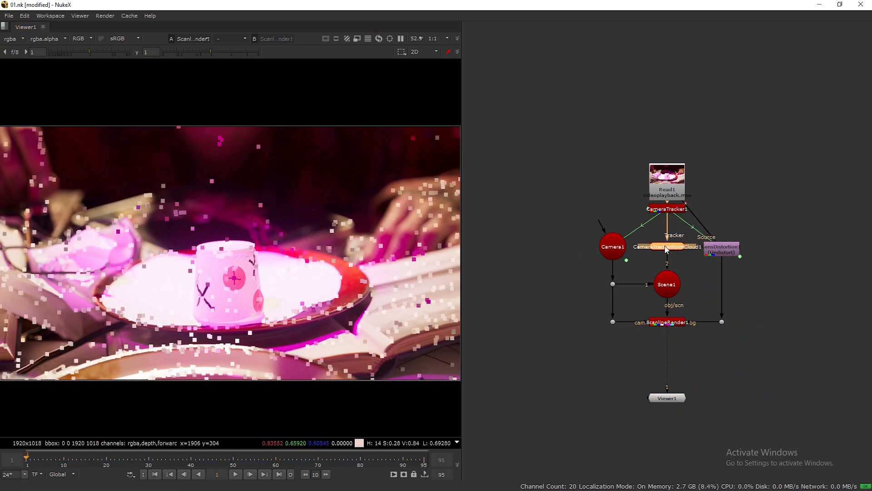
pyautogui.press('d')
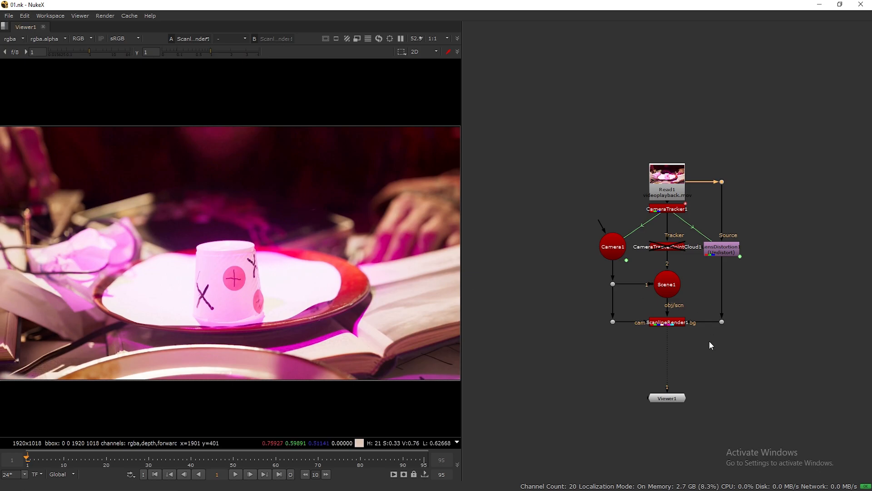
pyautogui.press('Tab')
pyautogui.write('g')
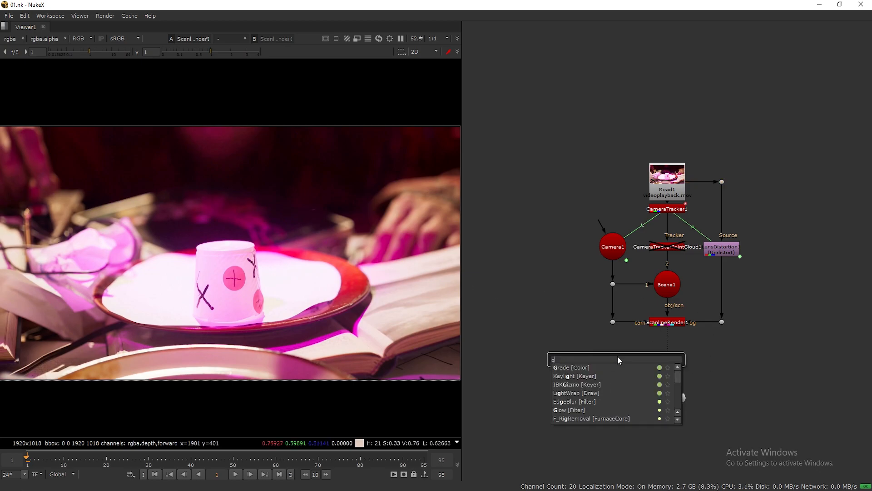
pyautogui.write('eo')
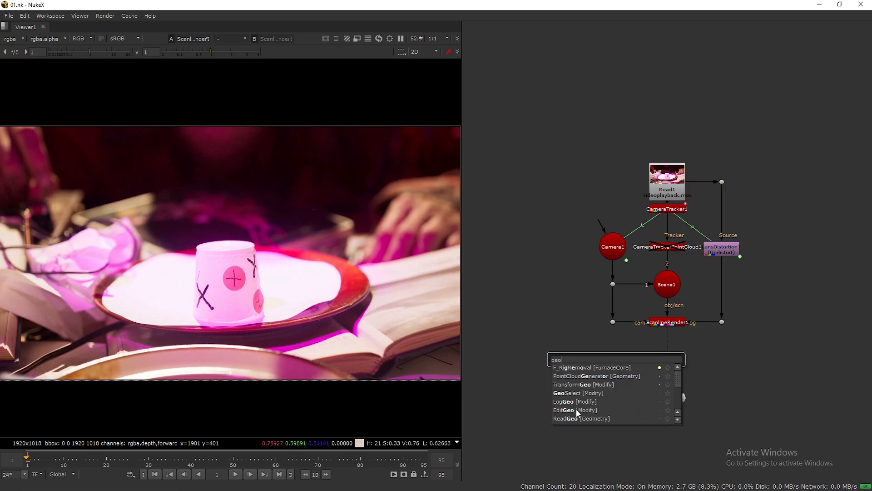
pyautogui.press('Escape')
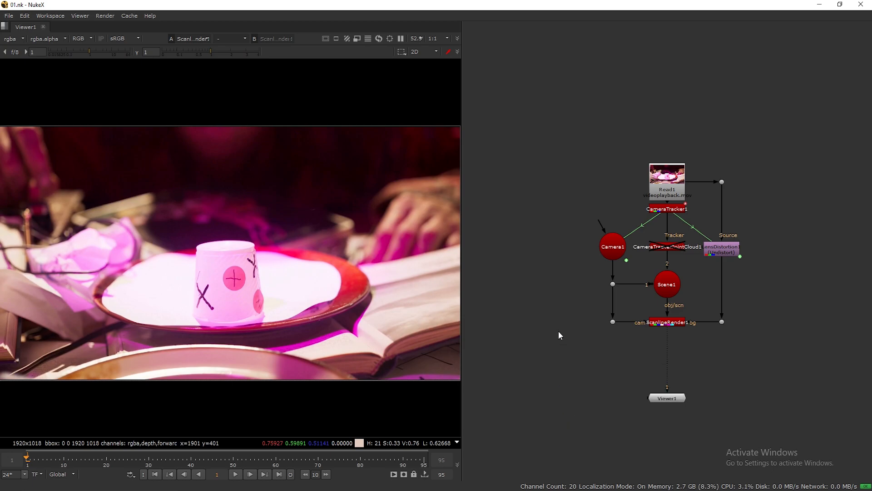
# - Add a ModelBuilder node to the node graph and move its properties window aside
pyautogui.press('Tab')
pyautogui.write('mo')
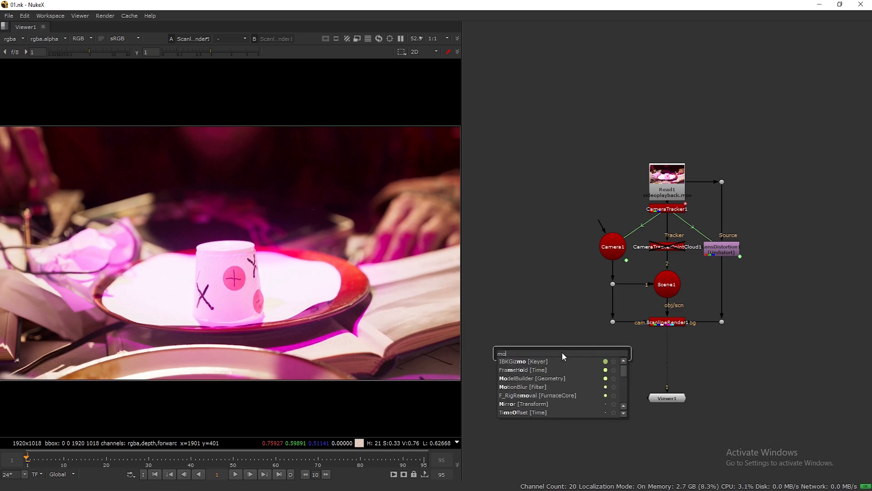
pyautogui.click(522, 379)
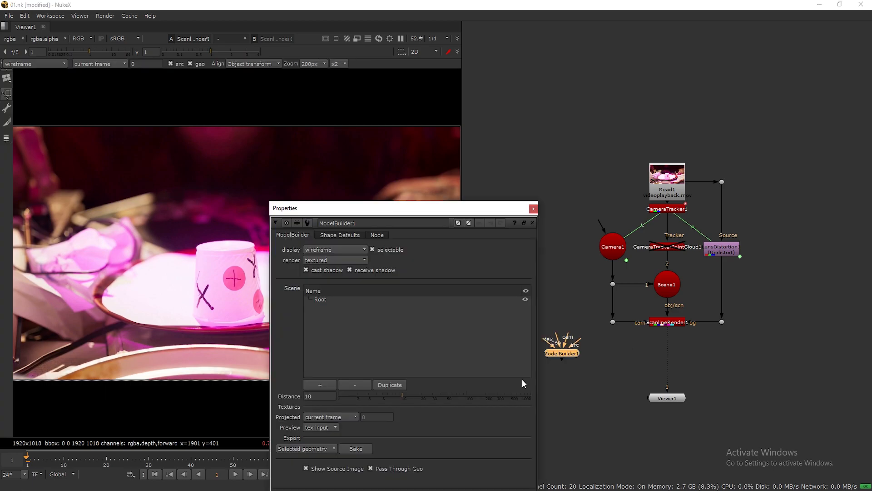
pyautogui.moveTo(523, 208); pyautogui.dragTo(495, 279)
# - Wire ModelBuilder1 above Viewer1 with its src input from Read1 and cam input from Camera1, tidy the links with dots, and save the script
pyautogui.moveTo(574, 353); pyautogui.dragTo(722, 323)
pyautogui.moveTo(618, 341); pyautogui.dragTo(612, 326)
pyautogui.moveTo(614, 358); pyautogui.dragTo(705, 347)
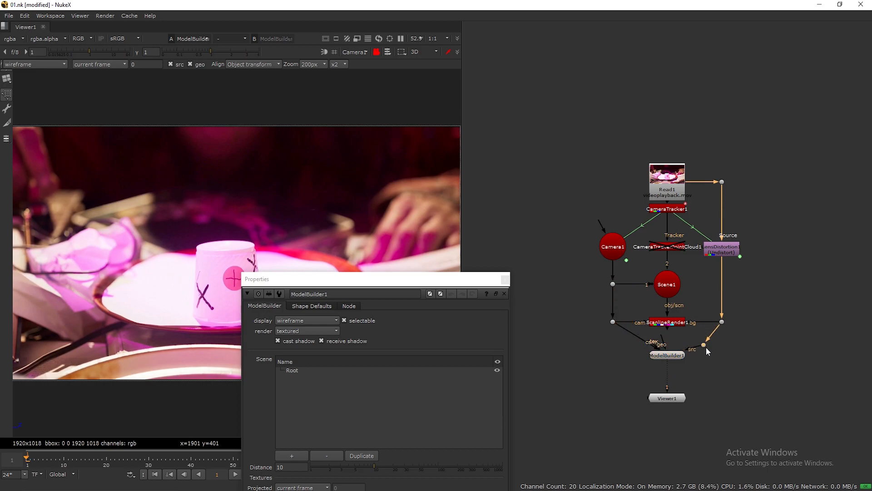
pyautogui.keyDown('ctrl'); pyautogui.moveTo(639, 337); pyautogui.dragTo(614, 355); pyautogui.keyUp('ctrl')
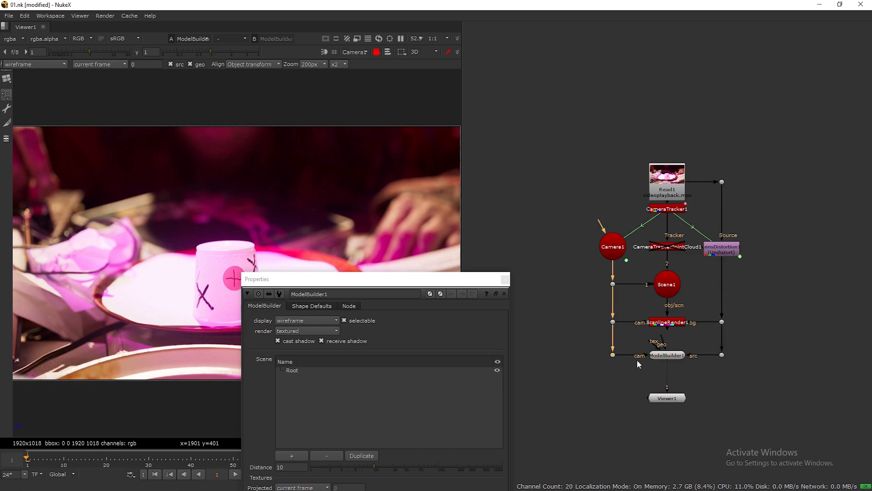
pyautogui.hotkey('ctrl', 's')
# - Show the 3D grid over the footage, play and scrub the shot to check the ground alignment, and return to frame 1
pyautogui.moveTo(645, 298); pyautogui.dragTo(563, 232, button='middle')
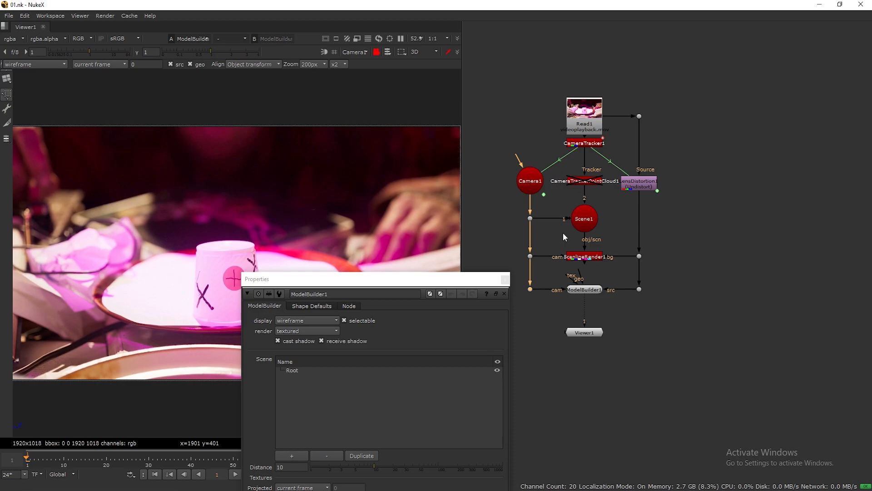
pyautogui.moveTo(428, 278); pyautogui.dragTo(739, 188)
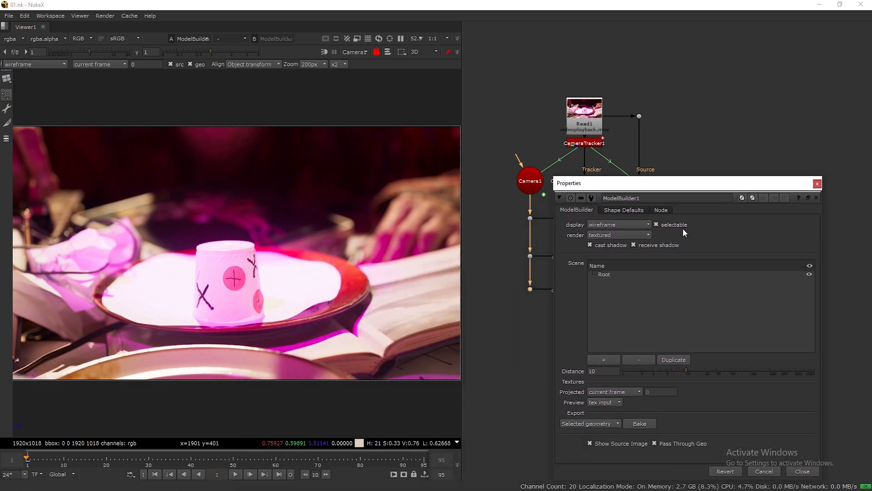
pyautogui.moveTo(628, 182); pyautogui.dragTo(709, 120)
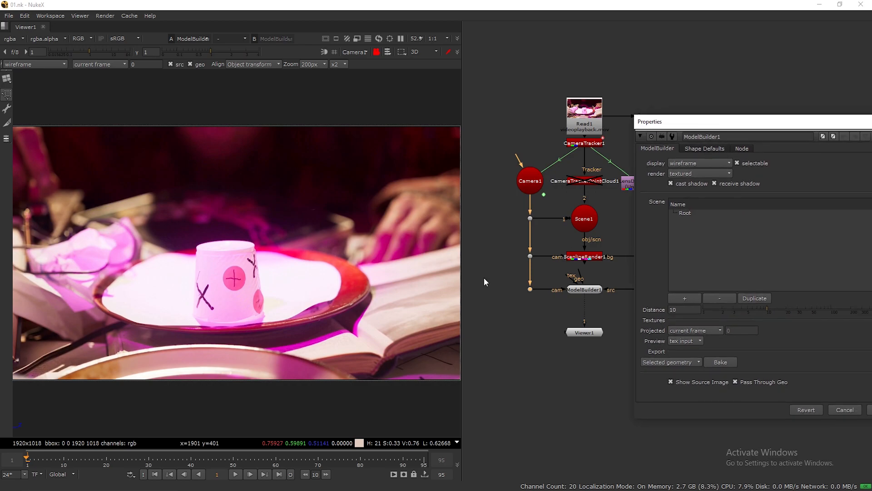
pyautogui.click(334, 51)
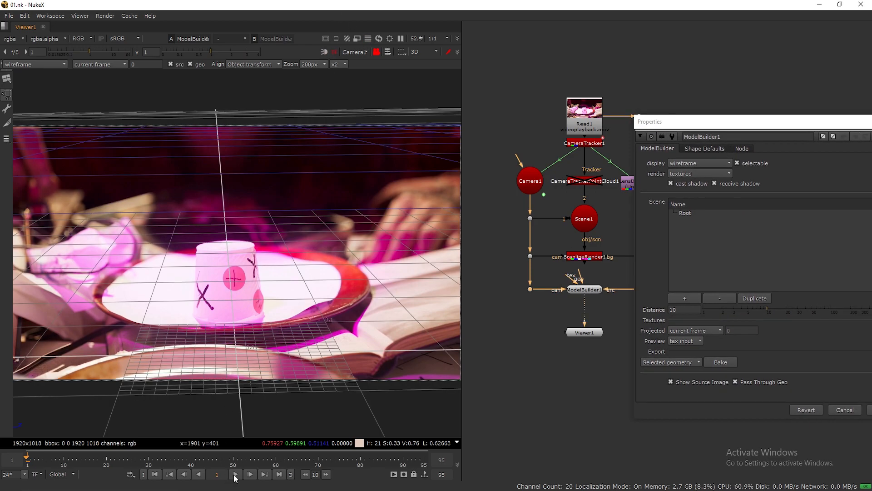
pyautogui.click(235, 473)
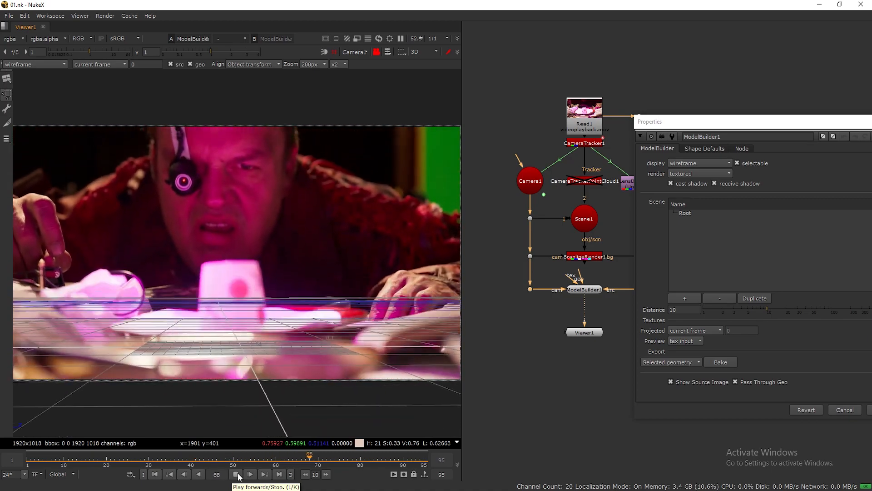
pyautogui.click(236, 474)
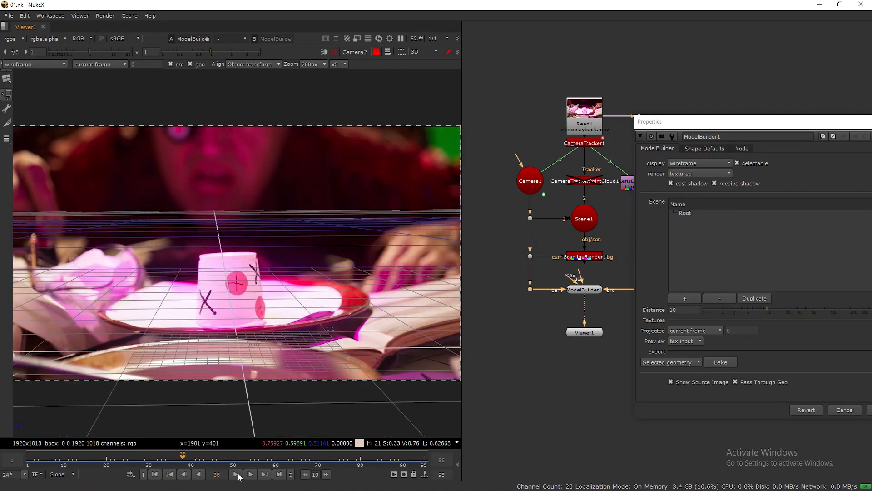
pyautogui.click(21, 463)
pyautogui.moveTo(21, 464); pyautogui.dragTo(94, 464)
pyautogui.click(155, 474)
# - Hide the 3D grid and create a ModelBuilder cylinder with 2 rows and 10 columns over the cup
pyautogui.moveTo(828, 125); pyautogui.dragTo(783, 134)
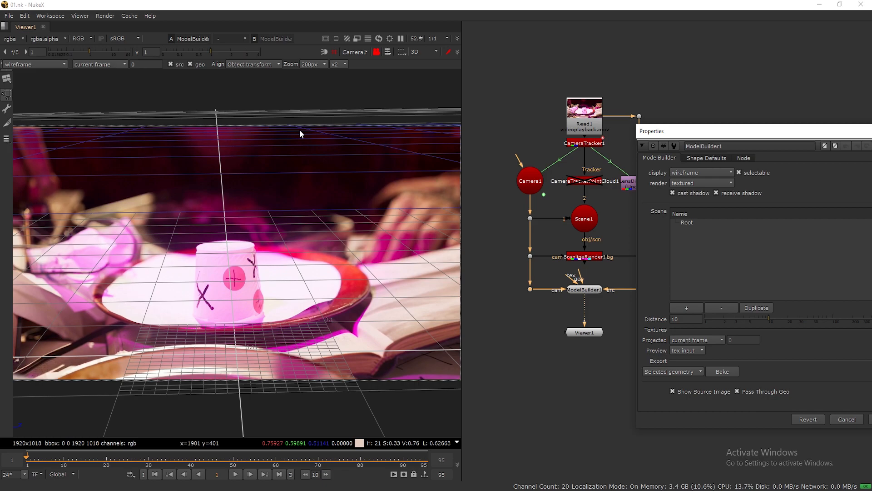
pyautogui.scroll(5, 256, 203)
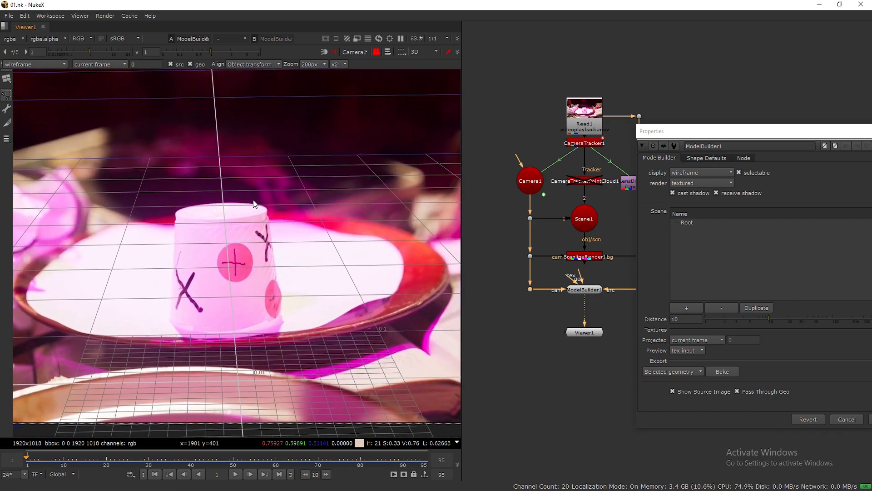
pyautogui.click(333, 52)
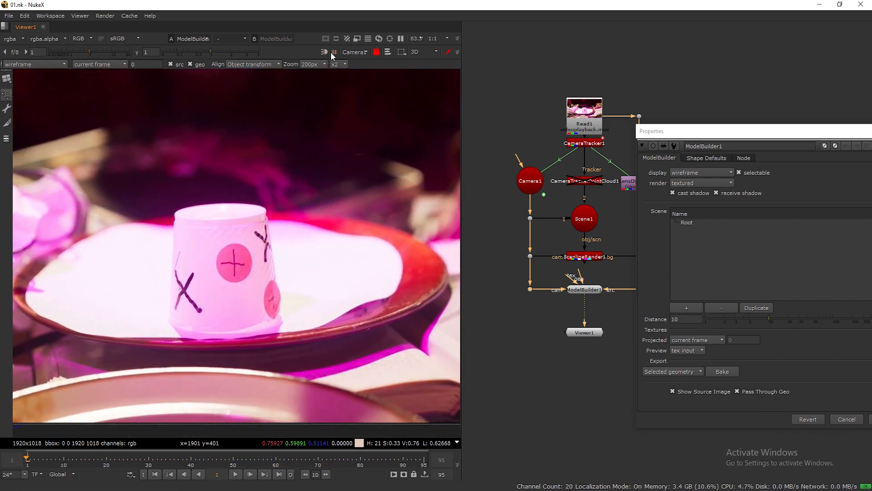
pyautogui.click(706, 158)
pyautogui.moveTo(716, 132); pyautogui.dragTo(589, 84)
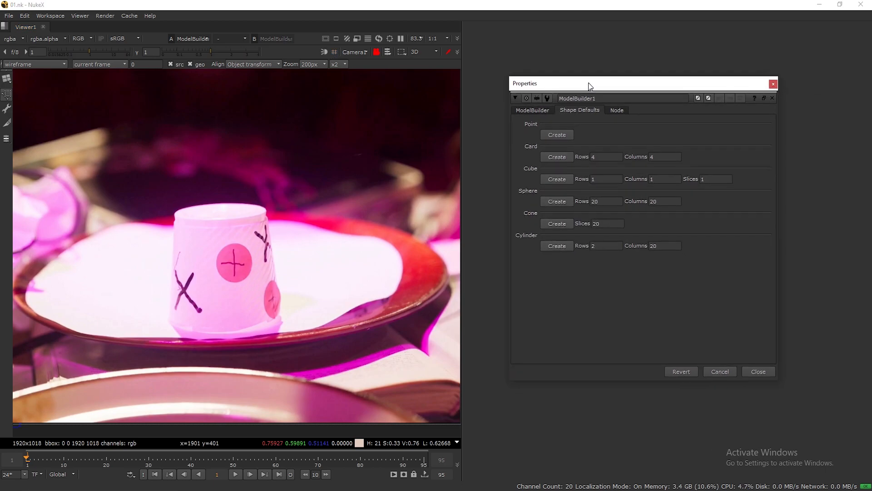
pyautogui.click(657, 245)
pyautogui.write('10')
pyautogui.click(571, 246)
pyautogui.moveTo(102, 182); pyautogui.dragTo(177, 223)
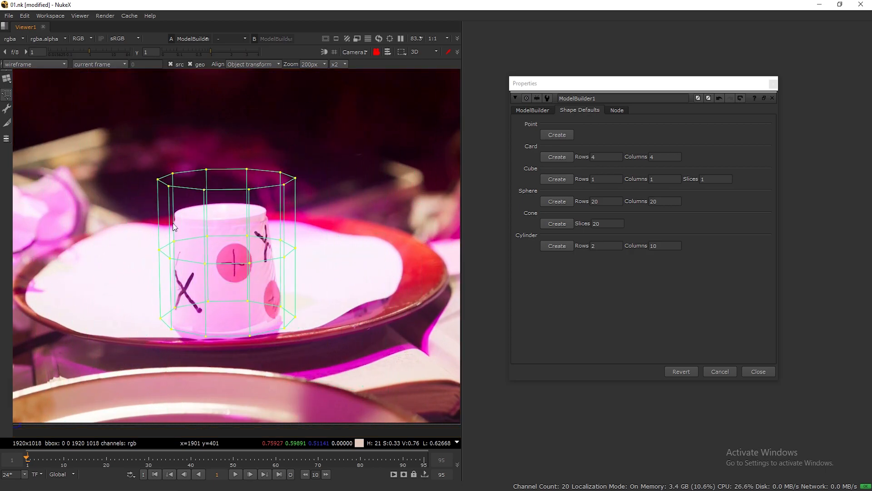
# - Fit the cylinder roughly to the cup on frame 1 by aligning its base points with the bottom of the cup
pyautogui.scroll(2, 208, 237)
pyautogui.scroll(-1, 209, 235)
pyautogui.moveTo(214, 225); pyautogui.dragTo(255, 193, button='middle')
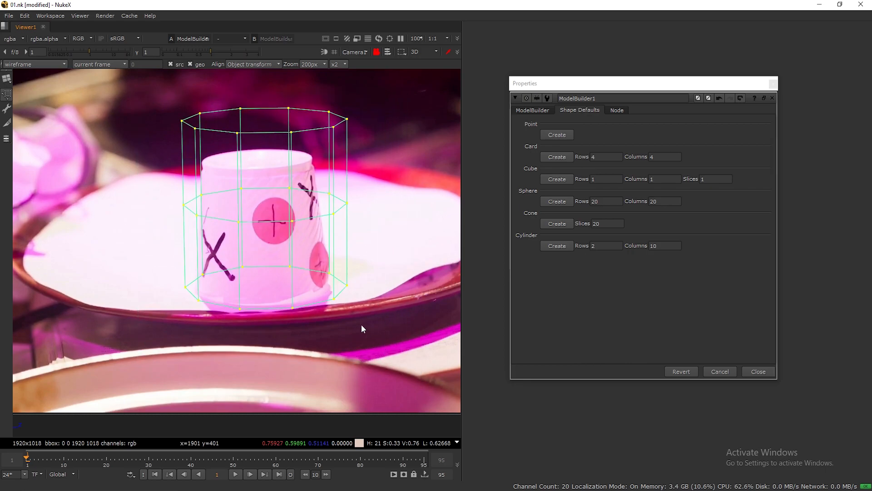
pyautogui.moveTo(233, 306); pyautogui.dragTo(249, 312)
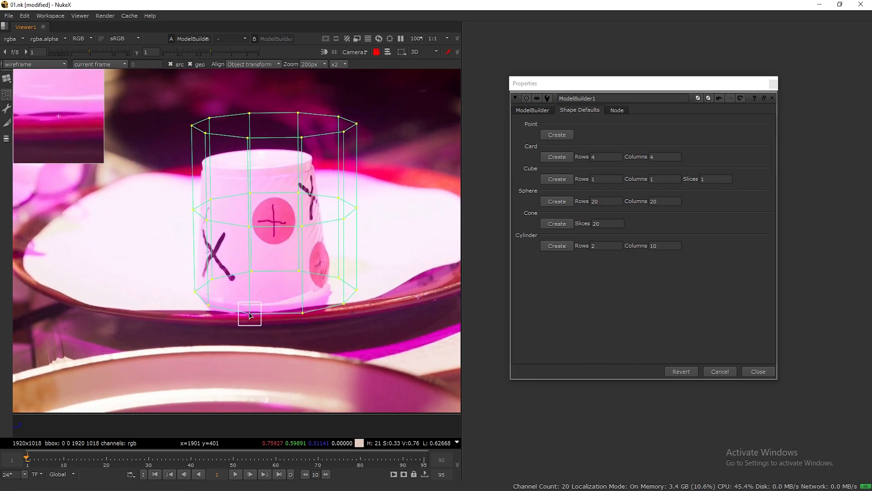
pyautogui.moveTo(393, 90); pyautogui.dragTo(278, 321)
pyautogui.moveTo(356, 290); pyautogui.dragTo(332, 290)
pyautogui.moveTo(289, 236); pyautogui.dragTo(279, 253)
pyautogui.hotkey('ctrl', 'z')
pyautogui.moveTo(333, 290); pyautogui.dragTo(331, 291)
pyautogui.moveTo(209, 291); pyautogui.dragTo(193, 289)
pyautogui.moveTo(295, 313); pyautogui.dragTo(294, 313)
pyautogui.hotkey('ctrl', 'z')
# - Refine the cylinder's rim and lower side points on frame 1 to follow the cup's outline
pyautogui.moveTo(199, 138); pyautogui.dragTo(202, 163)
pyautogui.moveTo(335, 167); pyautogui.dragTo(305, 156)
pyautogui.moveTo(239, 153); pyautogui.dragTo(241, 149)
pyautogui.moveTo(193, 289); pyautogui.dragTo(179, 281)
pyautogui.moveTo(204, 161); pyautogui.dragTo(214, 177)
pyautogui.moveTo(323, 160); pyautogui.dragTo(322, 160)
pyautogui.moveTo(203, 162); pyautogui.dragTo(209, 171)
pyautogui.moveTo(305, 156); pyautogui.dragTo(304, 162)
pyautogui.moveTo(330, 292); pyautogui.dragTo(349, 298)
pyautogui.moveTo(179, 280); pyautogui.dragTo(170, 279)
pyautogui.moveTo(349, 298); pyautogui.dragTo(352, 297)
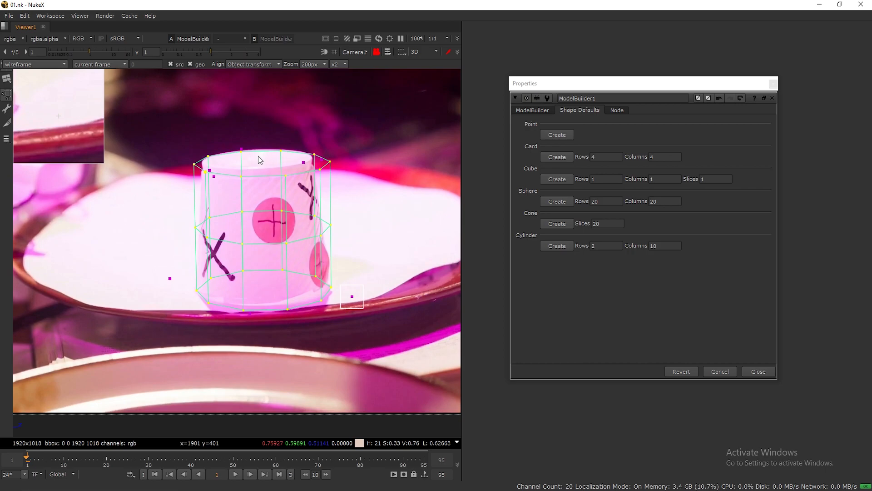
pyautogui.moveTo(281, 150); pyautogui.dragTo(281, 146)
pyautogui.moveTo(169, 278); pyautogui.dragTo(164, 278)
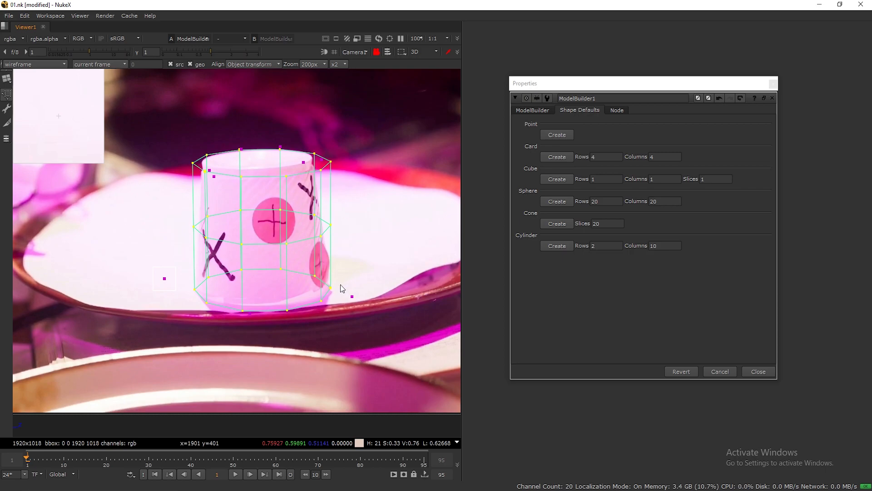
# - Align the cylinder's upper points with the cup's rim around frames 46 and 59, and play the shot to check the fit
pyautogui.press('l')
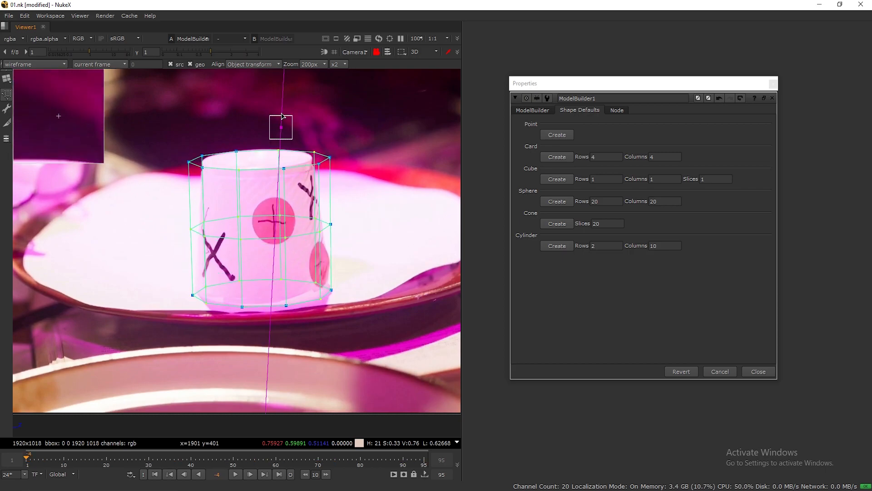
pyautogui.press('k')
pyautogui.moveTo(177, 141); pyautogui.dragTo(359, 187)
pyautogui.moveTo(290, 169); pyautogui.dragTo(260, 198)
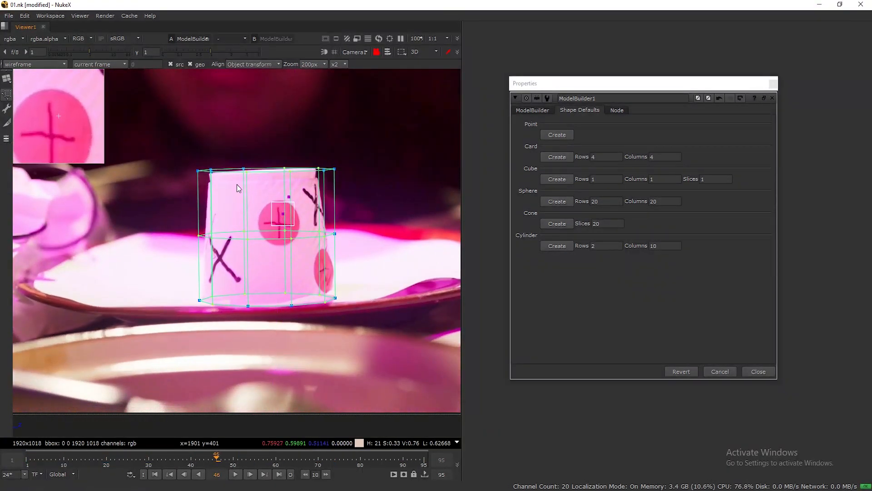
pyautogui.click(272, 449)
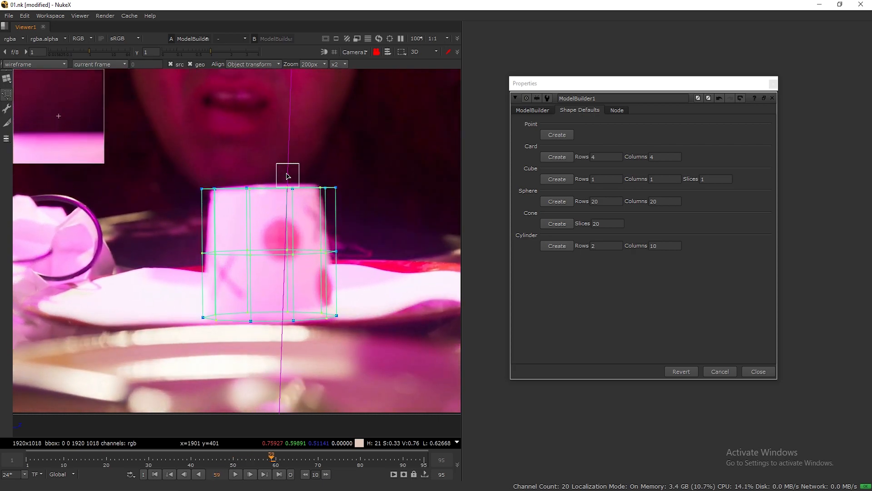
pyautogui.click(236, 475)
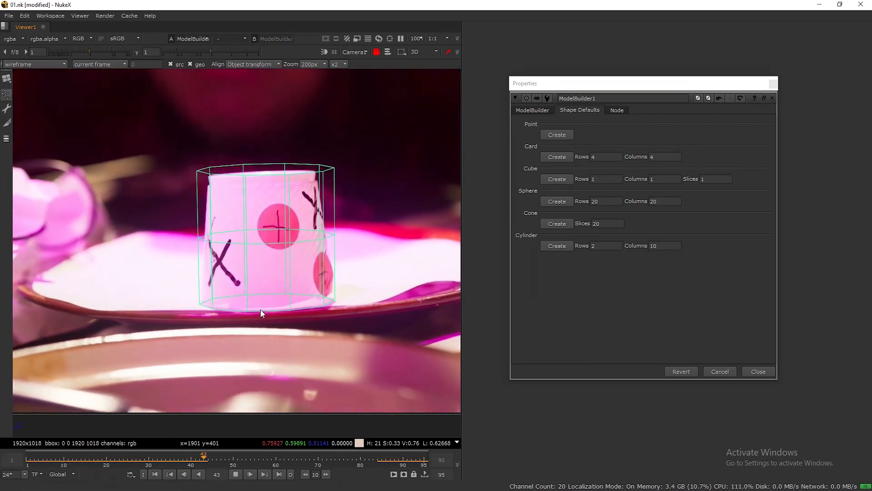
pyautogui.press('space')
pyautogui.press('space')
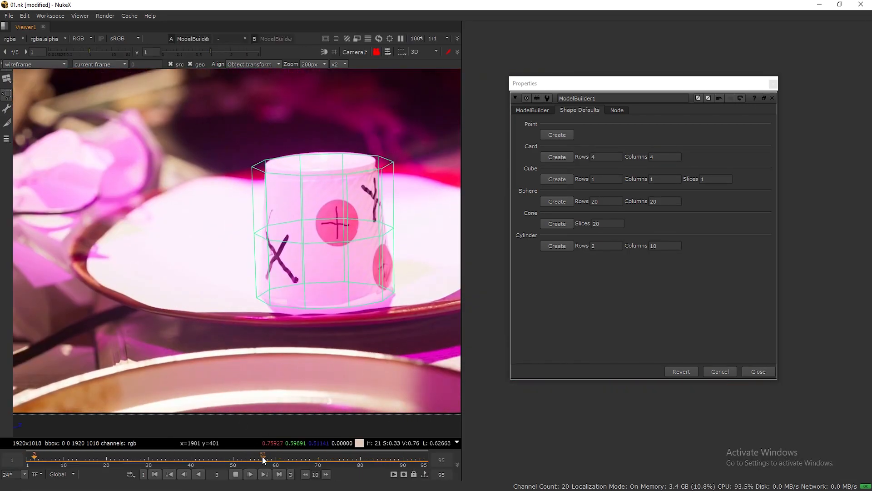
pyautogui.press('space')
# - Readjust the cylinder's points to the cup around frames 72, 51 and 1, and review the fit in playback
pyautogui.moveTo(234, 146); pyautogui.dragTo(424, 186)
pyautogui.press('space')
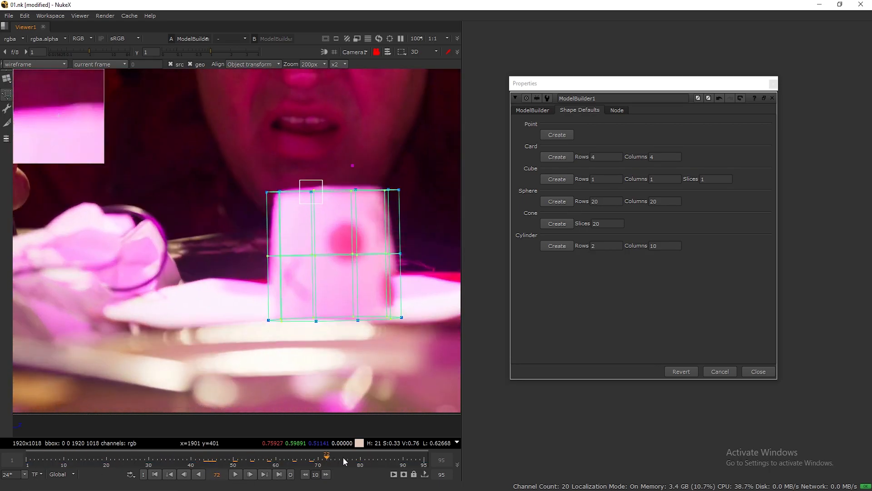
pyautogui.click(238, 455)
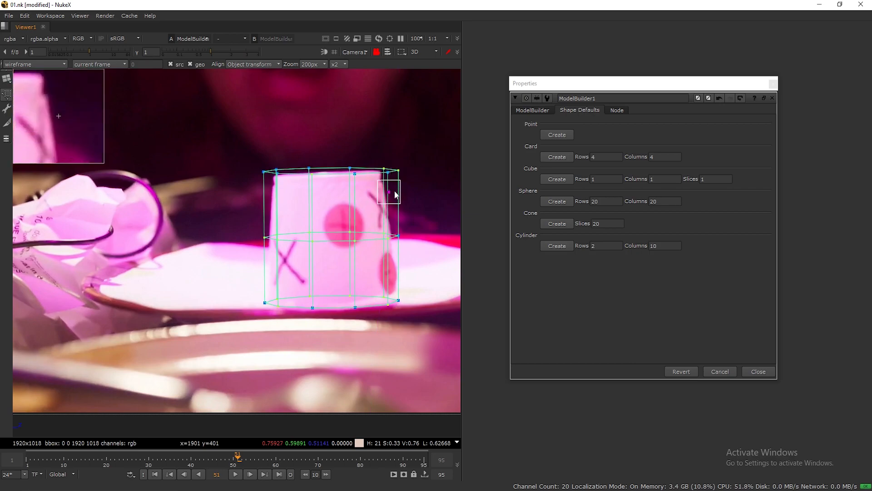
pyautogui.moveTo(278, 450); pyautogui.dragTo(421, 459)
pyautogui.moveTo(355, 238); pyautogui.dragTo(352, 197)
pyautogui.moveTo(422, 457); pyautogui.dragTo(64, 454)
pyautogui.click(155, 475)
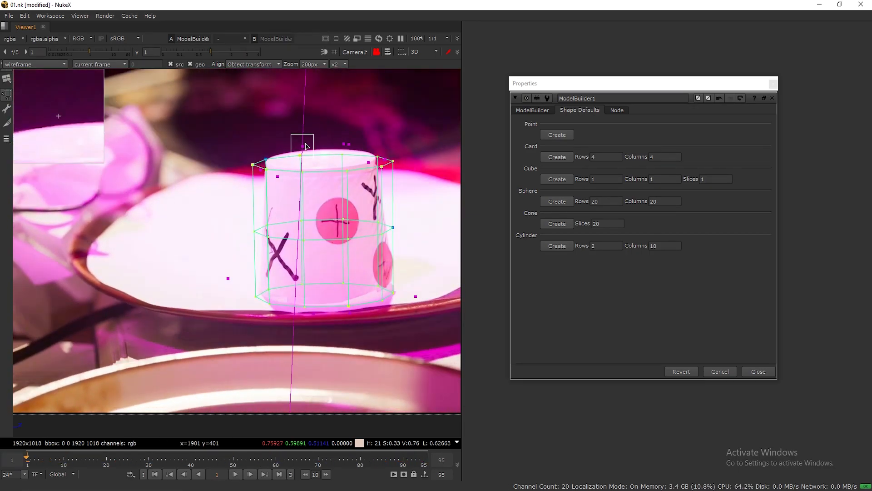
pyautogui.click(242, 474)
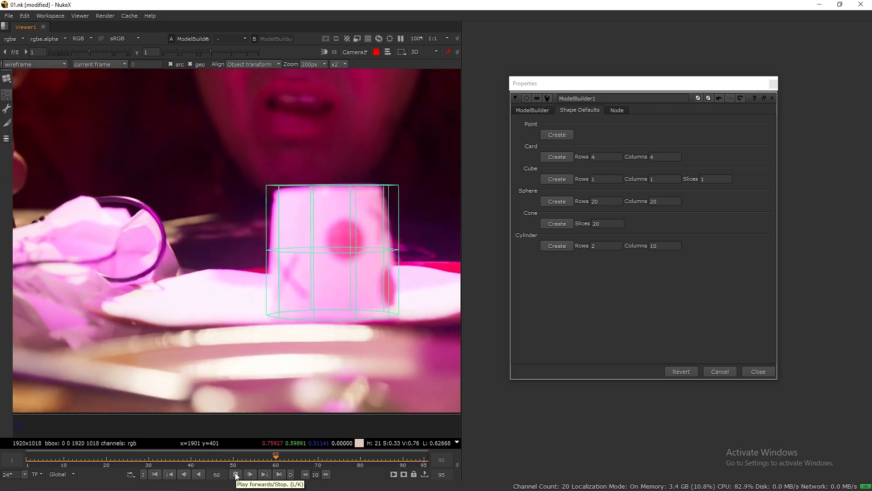
pyautogui.click(236, 474)
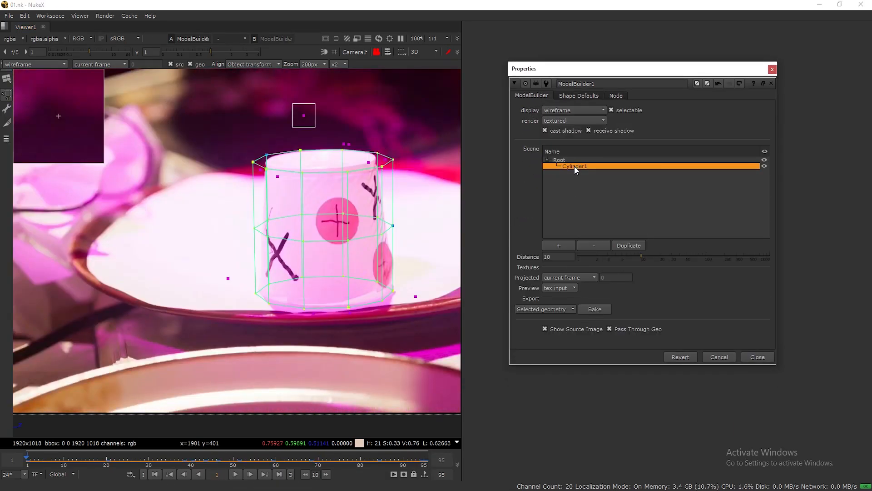
pyautogui.click(719, 357)
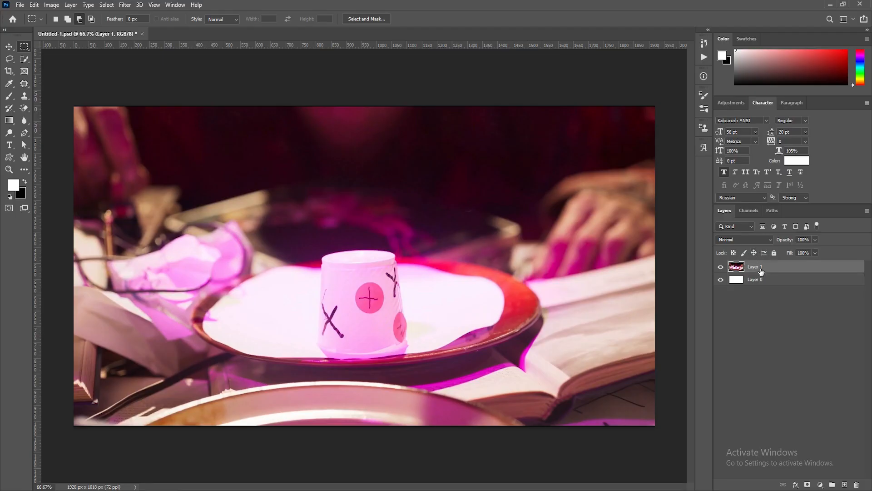
# - Switch to Photoshop and duplicate Layer 1 of the exported frame
pyautogui.hotkey('ctrl', 'j')
pyautogui.click(9, 47)
pyautogui.hotkey('ctrl', '+')
pyautogui.hotkey('ctrl', '+')
pyautogui.hotkey('ctrl', '+')
pyautogui.hotkey('ctrl', '-')
# - Remove the red circle at the front centre of the cup on Layer 1 copy with Content-Aware Fill, and save the document
pyautogui.press('l')
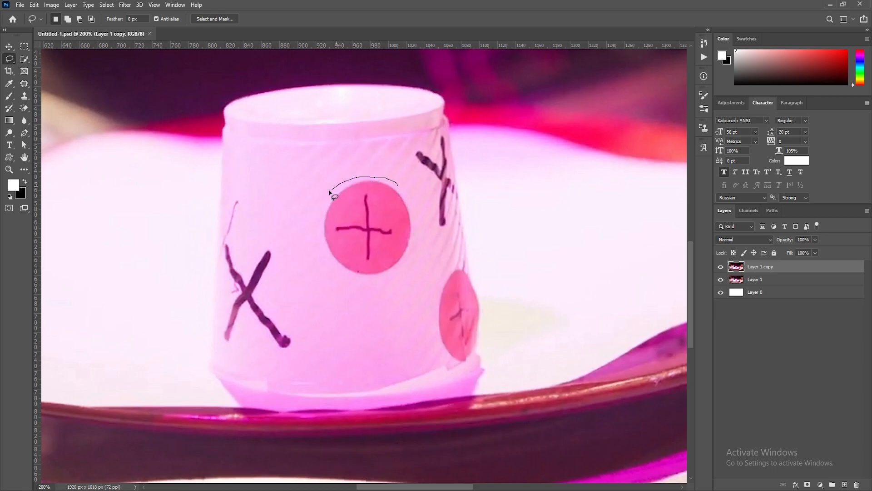
pyautogui.moveTo(411, 194); pyautogui.dragTo(399, 187)
pyautogui.rightClick(399, 190)
pyautogui.click(448, 315)
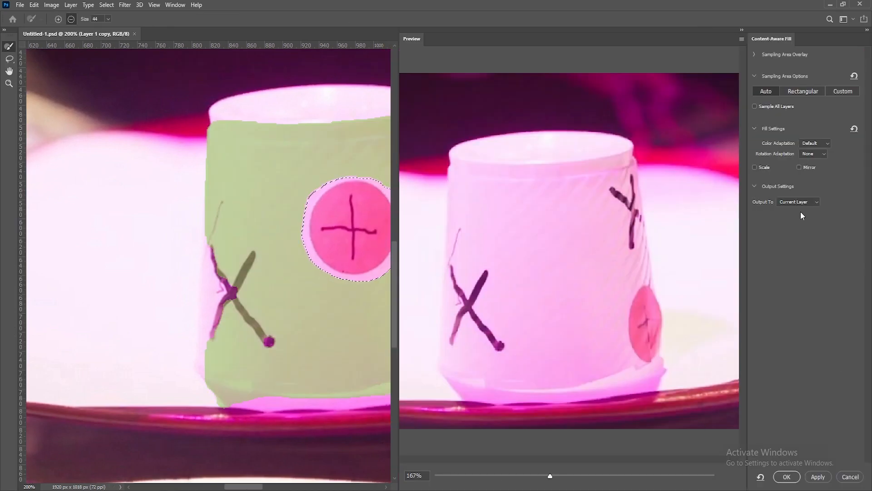
pyautogui.press('Return')
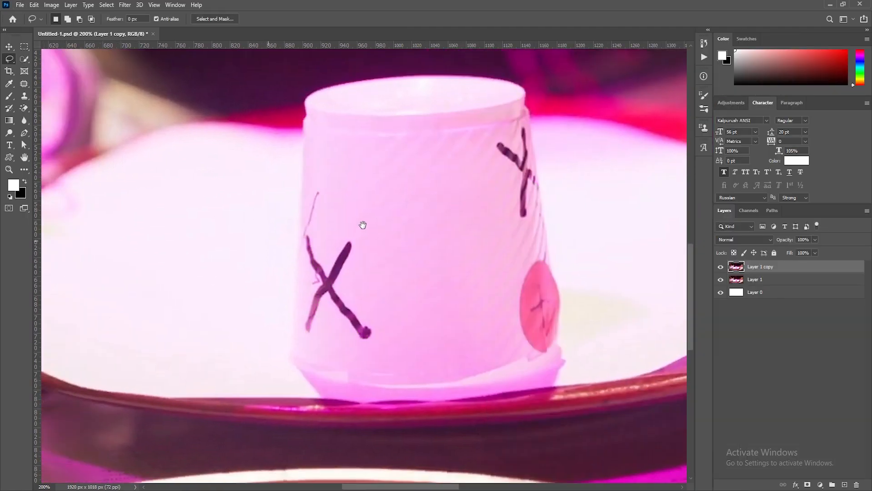
pyautogui.hotkey('ctrl', 's')
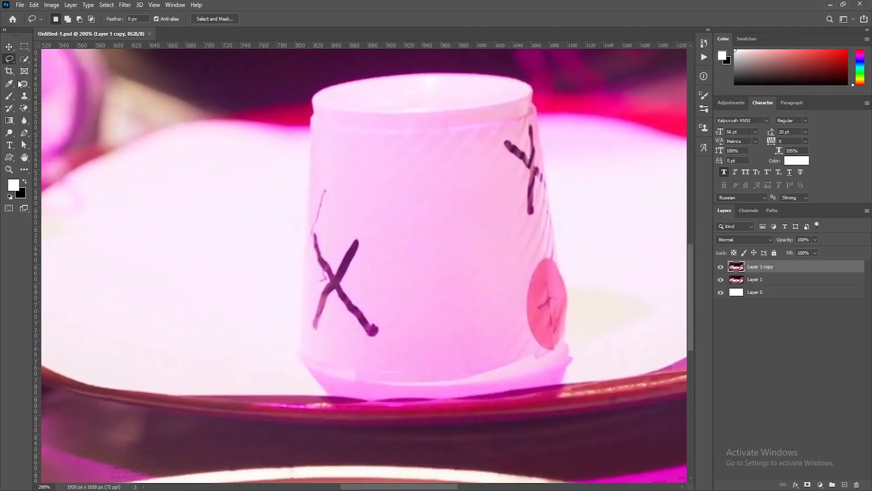
# - Break the X mark away from the cup's outline with Clone Stamp, then remove the X with Content-Aware Fill
pyautogui.click(25, 96)
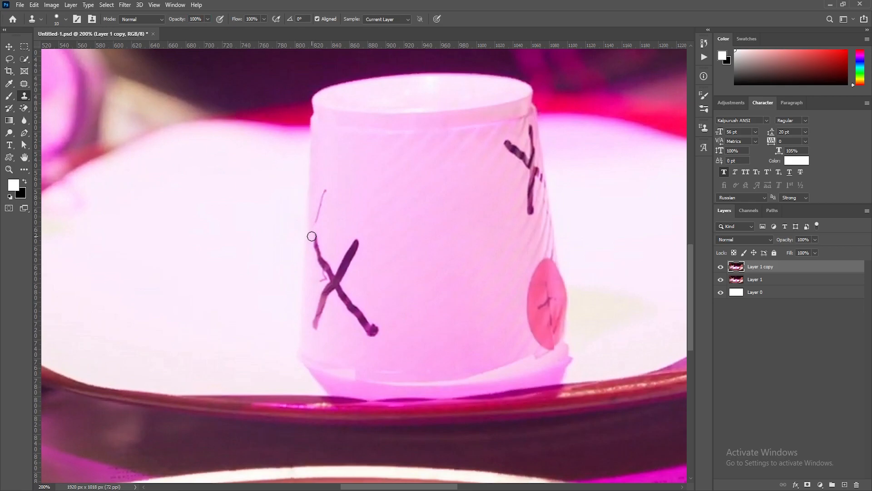
pyautogui.press('l')
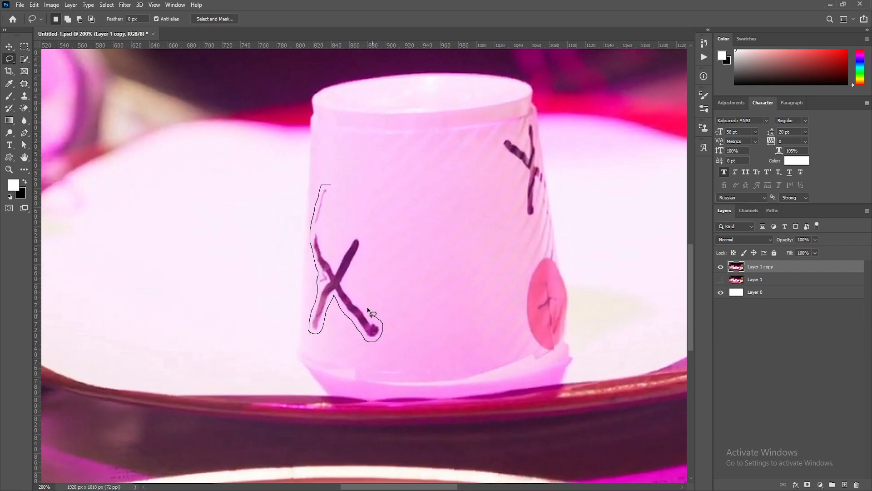
pyautogui.moveTo(326, 220); pyautogui.dragTo(323, 190)
pyautogui.rightClick(314, 193)
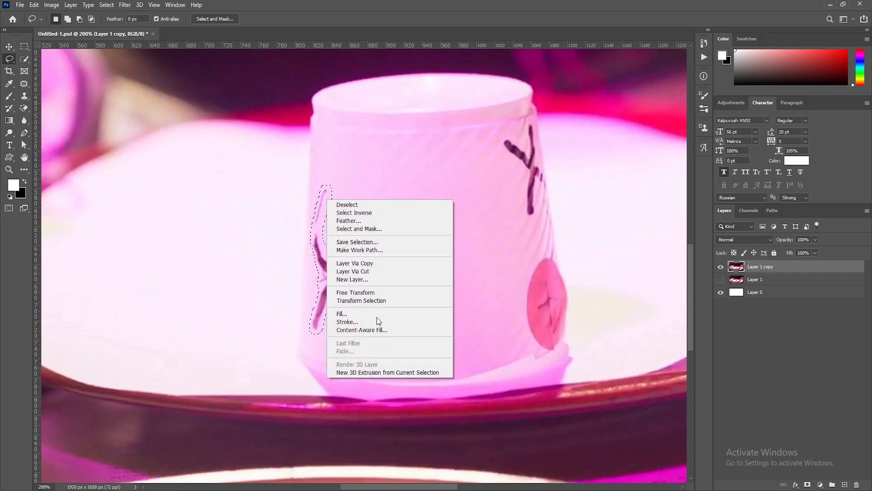
pyautogui.click(336, 332)
pyautogui.click(787, 477)
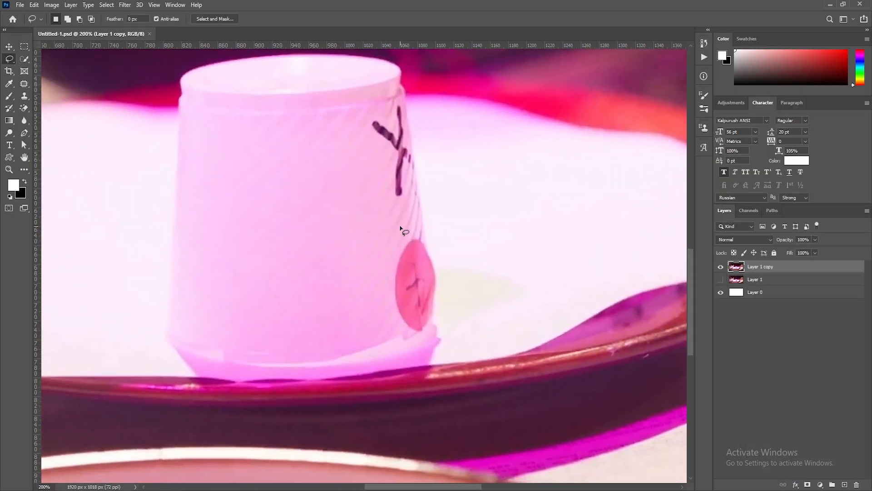
# - Clean the cup edge beside the Y-shaped mark with Clone Stamp, then remove the mark with Content-Aware Fill
pyautogui.click(24, 95)
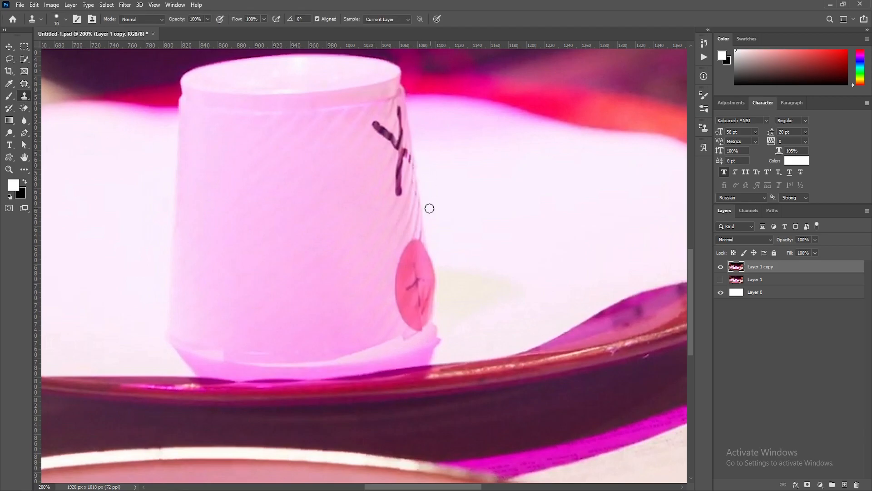
pyautogui.press(']')
pyautogui.press('[')
pyautogui.press('[')
pyautogui.press('l')
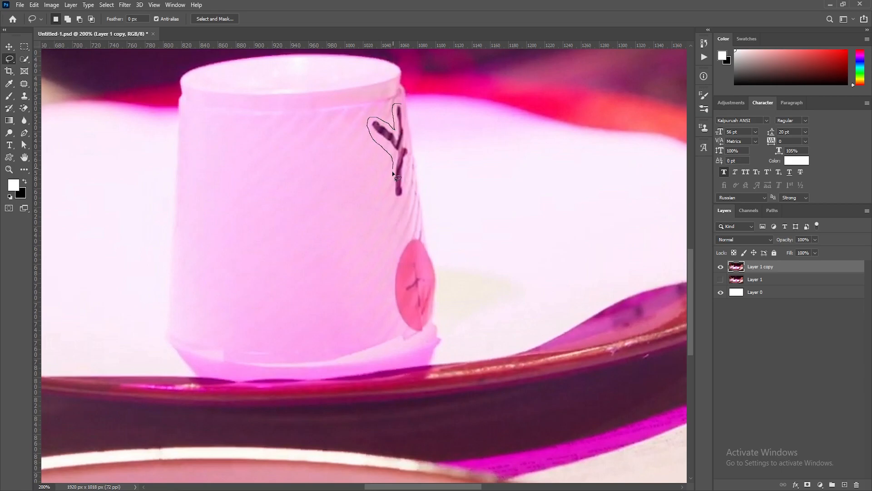
pyautogui.moveTo(408, 146); pyautogui.dragTo(404, 112)
pyautogui.rightClick(404, 109)
pyautogui.click(448, 267)
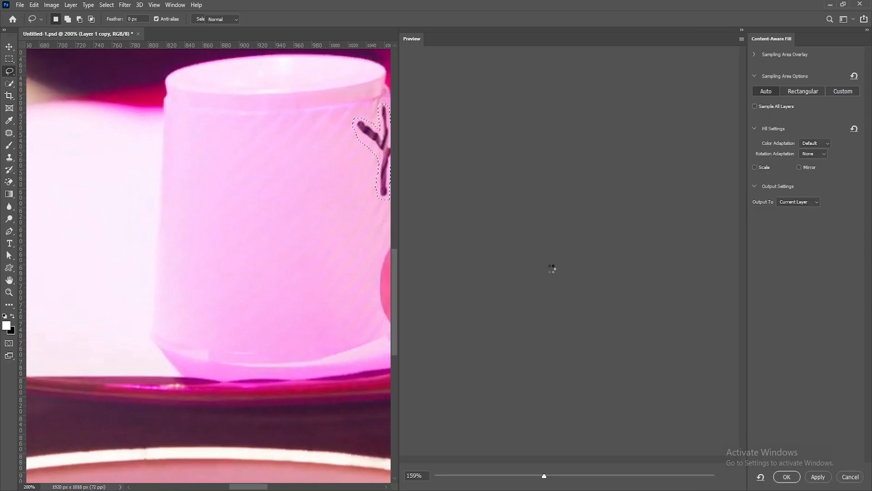
pyautogui.click(787, 476)
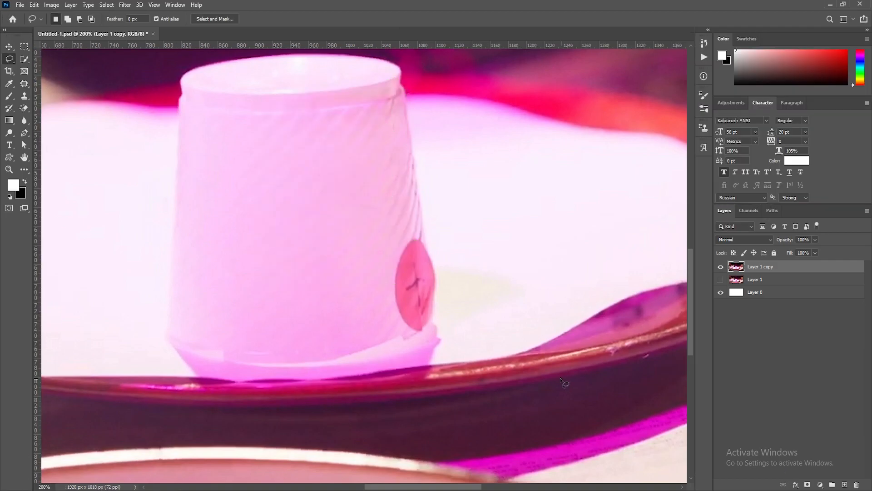
# - Blend the filled area below the cup's rim with Clone Stamp at 71%, 38% and 22% opacity, and save the document
pyautogui.press('s')
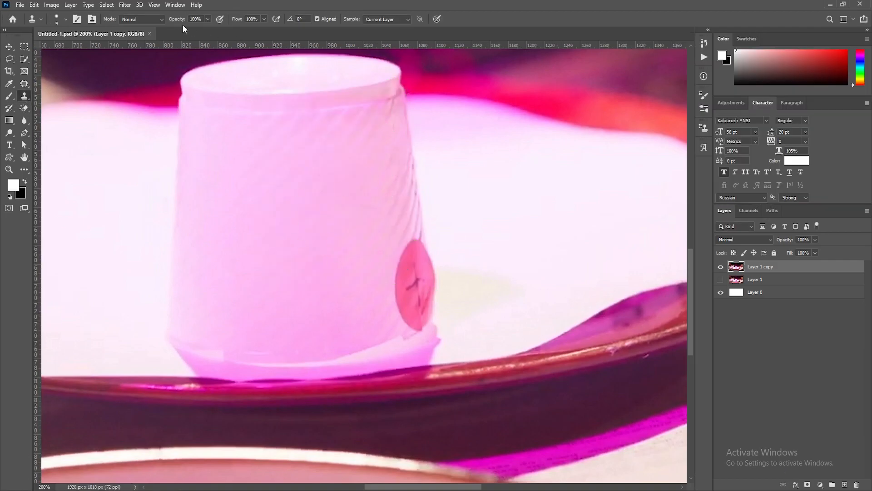
pyautogui.press(']')
pyautogui.press(']')
pyautogui.moveTo(401, 152); pyautogui.dragTo(389, 148)
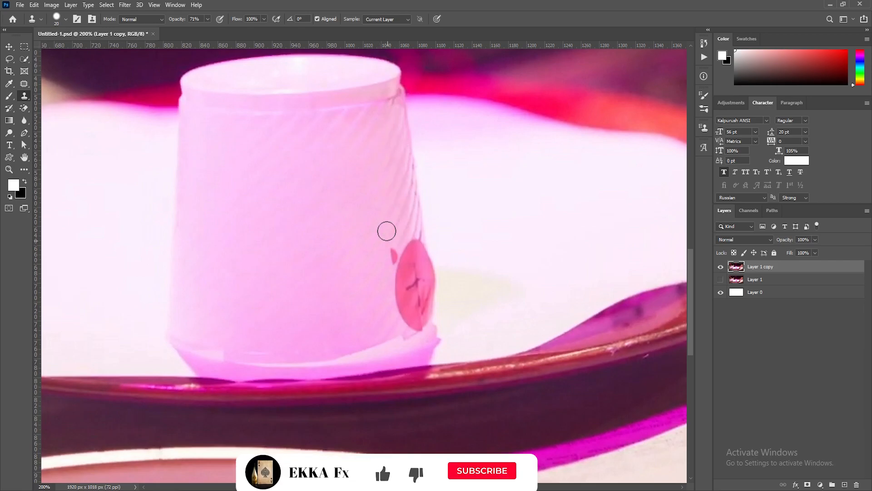
pyautogui.press('3')
pyautogui.press('8')
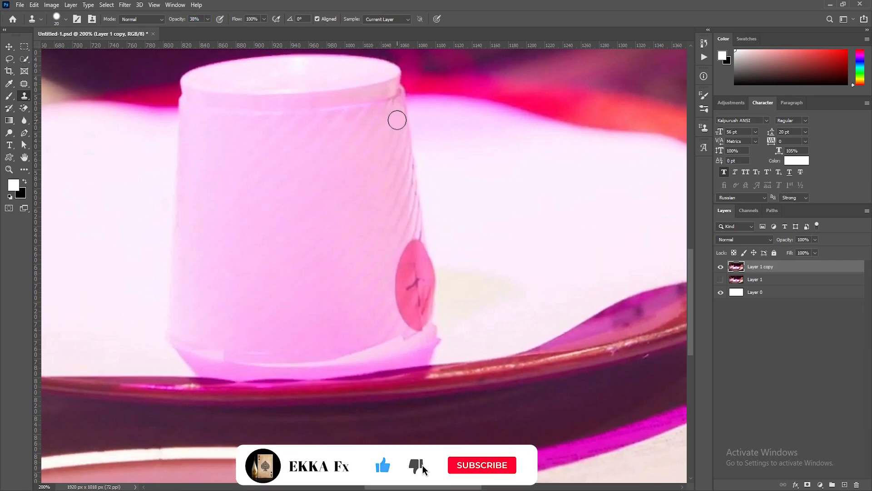
pyautogui.hotkey('ctrl', 's')
pyautogui.press('2')
pyautogui.press('2')
pyautogui.press('[')
pyautogui.hotkey('ctrl', 's')
pyautogui.press('v')
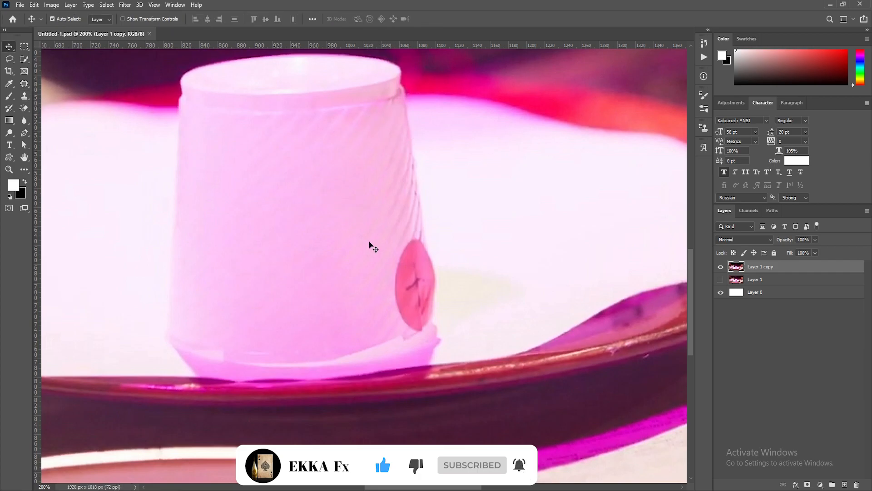
# - Rebuild the cup's side edge over the outer part of the remaining red circle with Clone Stamp
pyautogui.moveTo(391, 240); pyautogui.dragTo(389, 202)
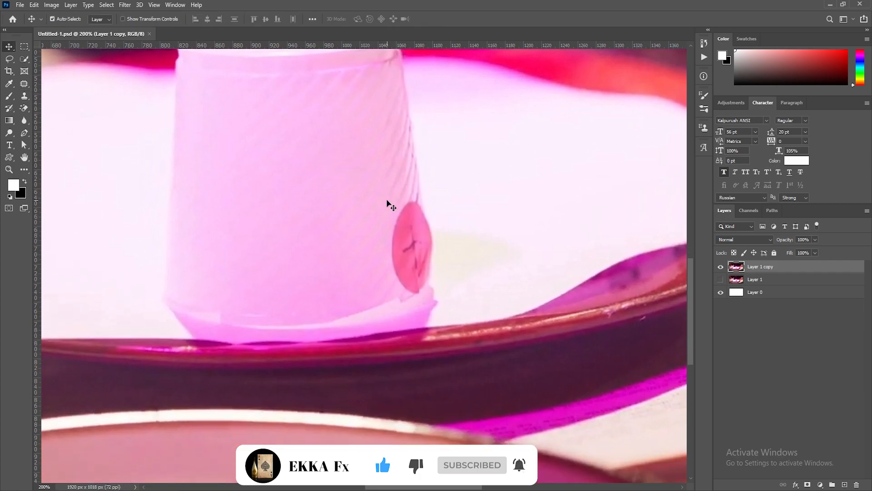
pyautogui.click(24, 96)
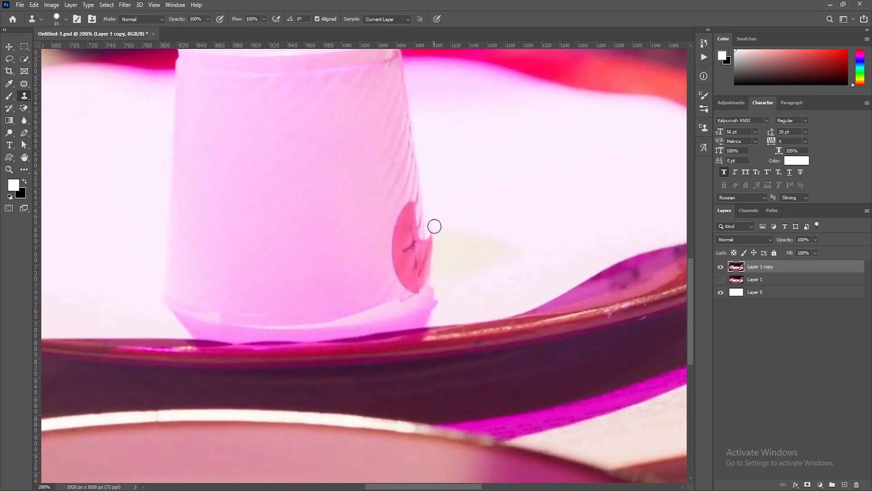
pyautogui.moveTo(427, 236); pyautogui.dragTo(428, 260)
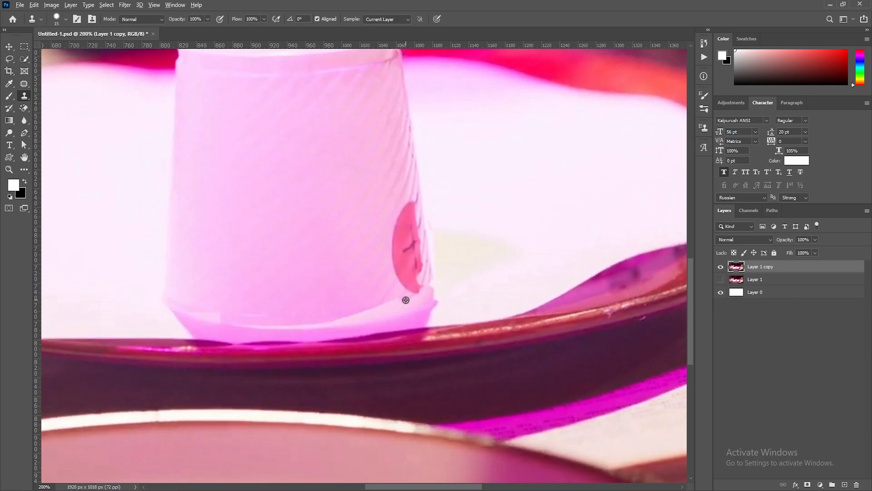
pyautogui.press('[')
# - Save the document, then outline the rest of the red circle, remove it with Content-Aware Fill and deselect
pyautogui.click(10, 60)
pyautogui.hotkey('ctrl', 's')
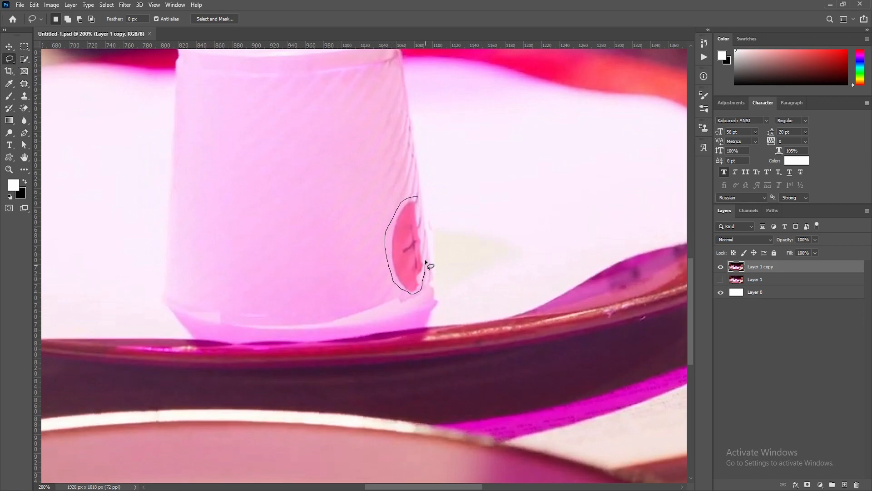
pyautogui.moveTo(420, 213); pyautogui.dragTo(417, 221)
pyautogui.rightClick(415, 222)
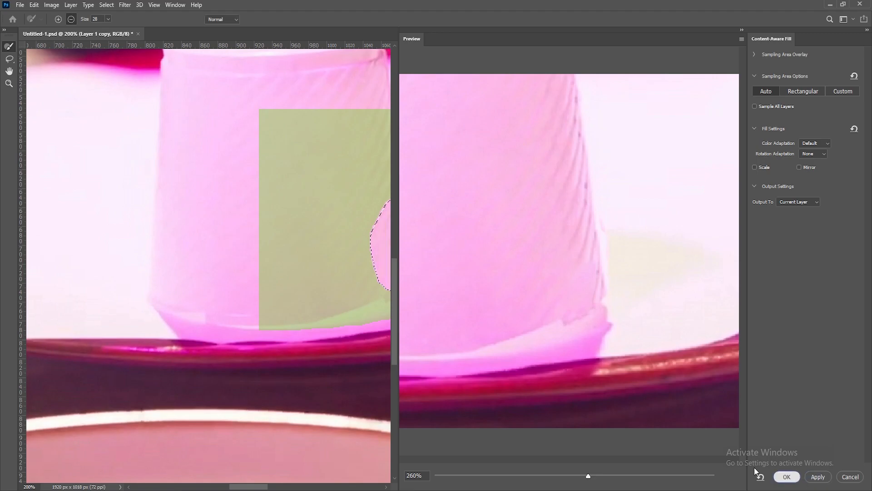
pyautogui.click(787, 476)
pyautogui.hotkey('ctrl', 'd')
# - Blend the repaired cup surface around the former red circle with Clone Stamp, using a larger brush and 37% opacity
pyautogui.click(24, 96)
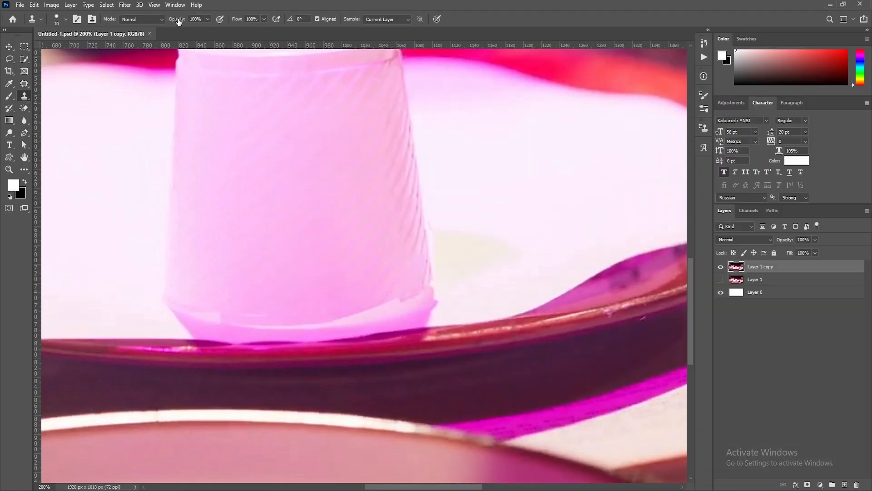
pyautogui.moveTo(179, 22); pyautogui.dragTo(176, 21)
pyautogui.press(']')
pyautogui.press(']')
pyautogui.press(']')
pyautogui.keyDown('alt'); pyautogui.click(399, 163); pyautogui.keyUp('alt')
pyautogui.moveTo(405, 239)
pyautogui.mouseDown()
pyautogui.moveTo(413, 282)
pyautogui.moveTo(403, 271)
pyautogui.moveTo(386, 301)
pyautogui.moveTo(394, 263)
pyautogui.moveTo(395, 276)
pyautogui.moveTo(390, 266)
pyautogui.moveTo(367, 261)
pyautogui.moveTo(394, 279)
pyautogui.mouseUp()
pyautogui.keyDown('alt'); pyautogui.click(387, 189); pyautogui.keyUp('alt')
pyautogui.press('3')
pyautogui.press('7')
pyautogui.press('0')
pyautogui.press('[')
pyautogui.press('[')
# - Compare the cleaned cup with the original by toggling Layer 1 copy, and inspect the retouching up close
pyautogui.hotkey('ctrl', '0')
pyautogui.click(721, 268)
pyautogui.click(721, 267)
pyautogui.click(721, 267)
pyautogui.click(721, 267)
pyautogui.hotkey('ctrl', '+')
pyautogui.hotkey('ctrl', '+')
pyautogui.hotkey('ctrl', '+')
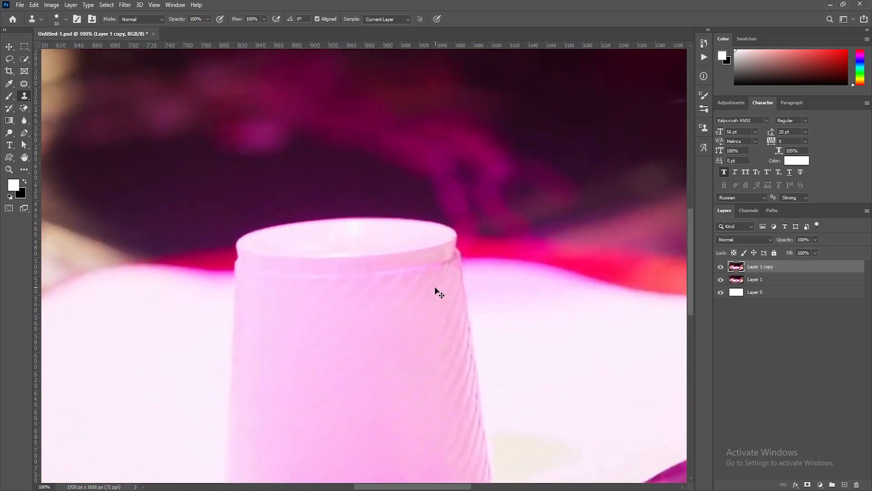
pyautogui.press('v')
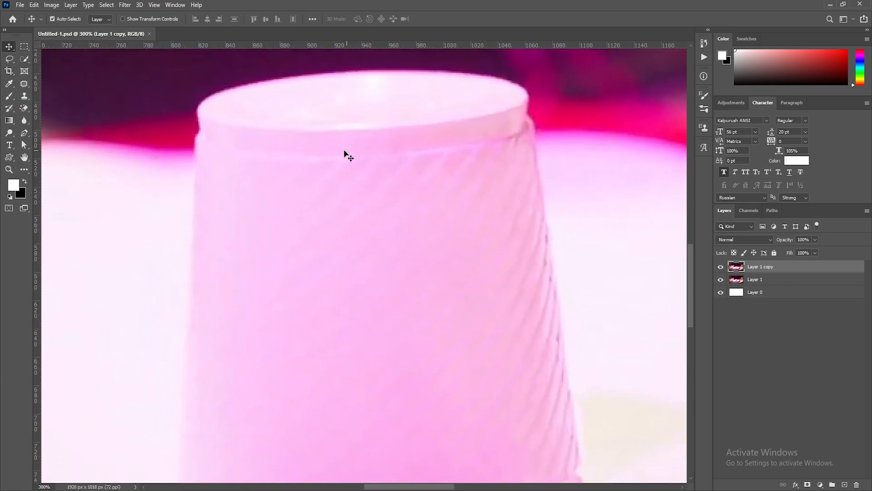
pyautogui.hotkey('ctrl', '-')
pyautogui.hotkey('ctrl', '-')
pyautogui.hotkey('ctrl', '-')
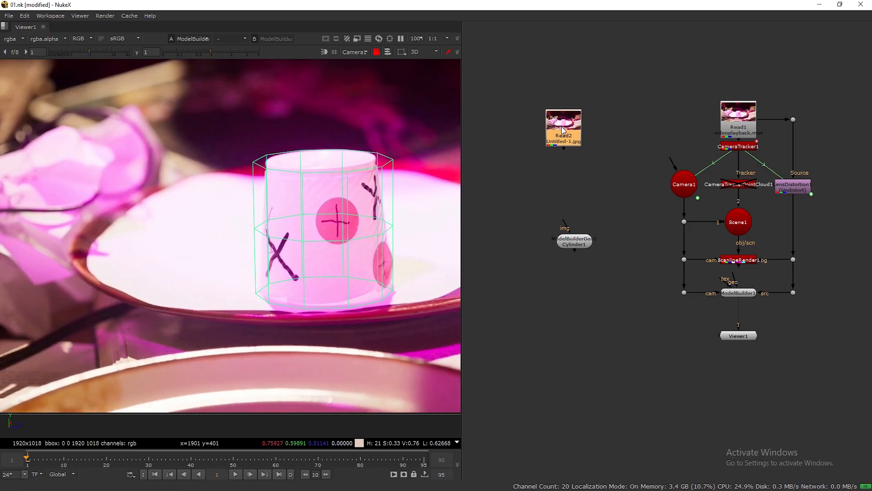
# - Switch to NukeX and arrange the Read2 image node above the ModelBuilderGeo cylinder node
pyautogui.moveTo(586, 244); pyautogui.dragTo(565, 256)
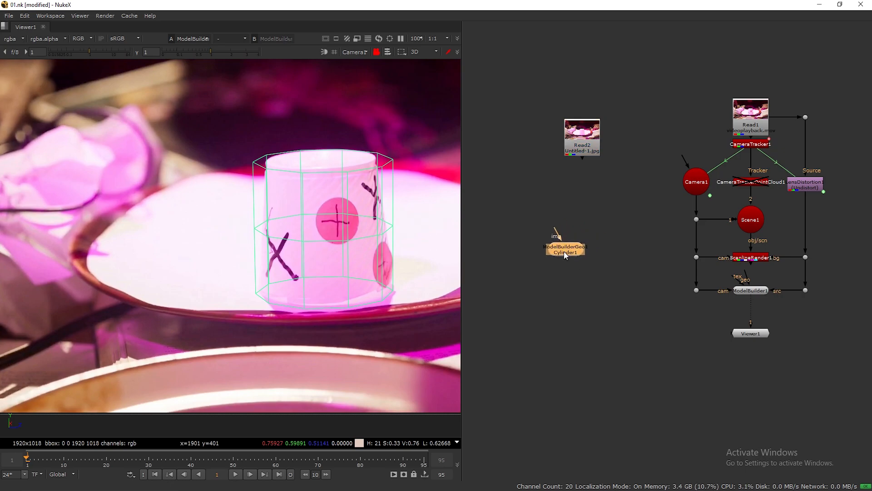
pyautogui.moveTo(568, 260); pyautogui.dragTo(583, 281, button='middle')
pyautogui.moveTo(602, 165); pyautogui.dragTo(583, 166)
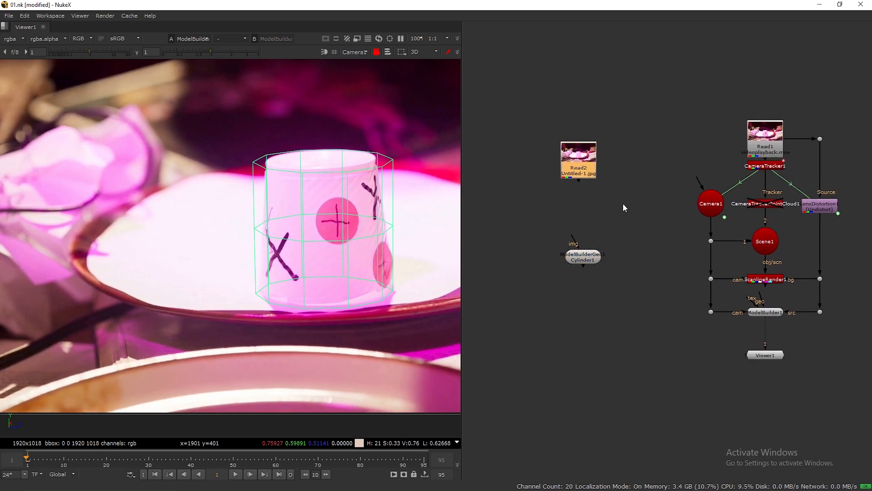
pyautogui.moveTo(616, 220); pyautogui.dragTo(601, 208, button='middle')
pyautogui.moveTo(567, 161); pyautogui.dragTo(567, 155)
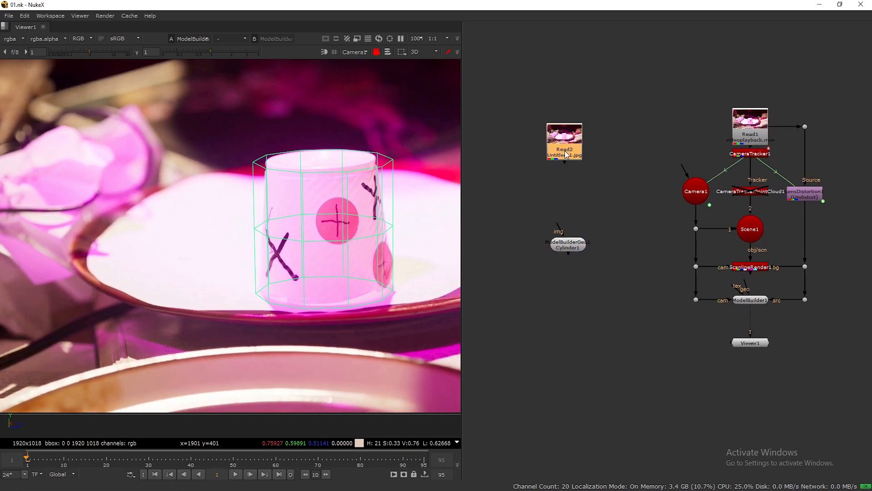
# - Add a Project3D node connected below Read2 and close its properties
pyautogui.press('Tab')
pyautogui.write('pro')
pyautogui.click(530, 158)
pyautogui.moveTo(565, 168); pyautogui.dragTo(565, 187)
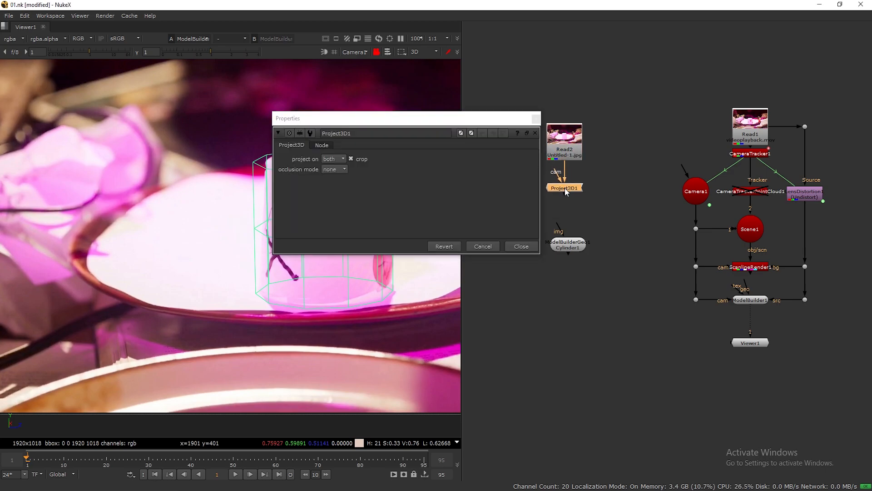
pyautogui.click(536, 118)
# - Add an unconnected FrameHold node between Project3D1 and Camera1 and close its properties
pyautogui.click(623, 186)
pyautogui.press('Tab')
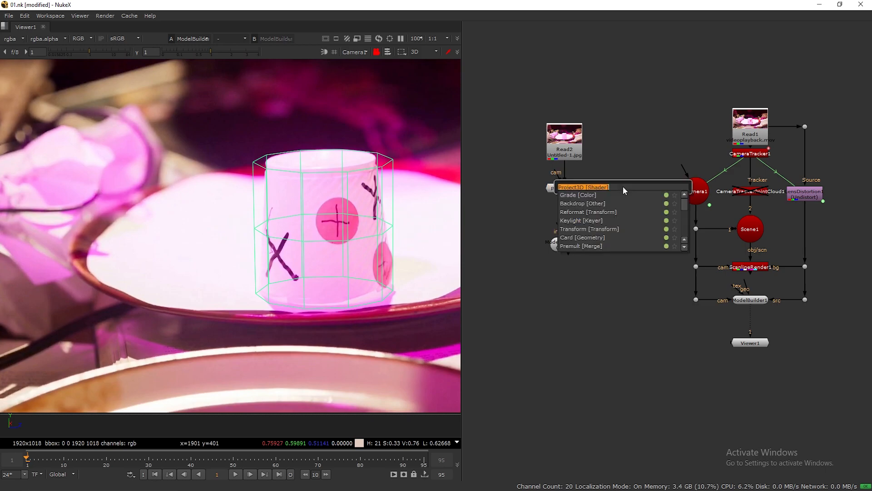
pyautogui.write('fram')
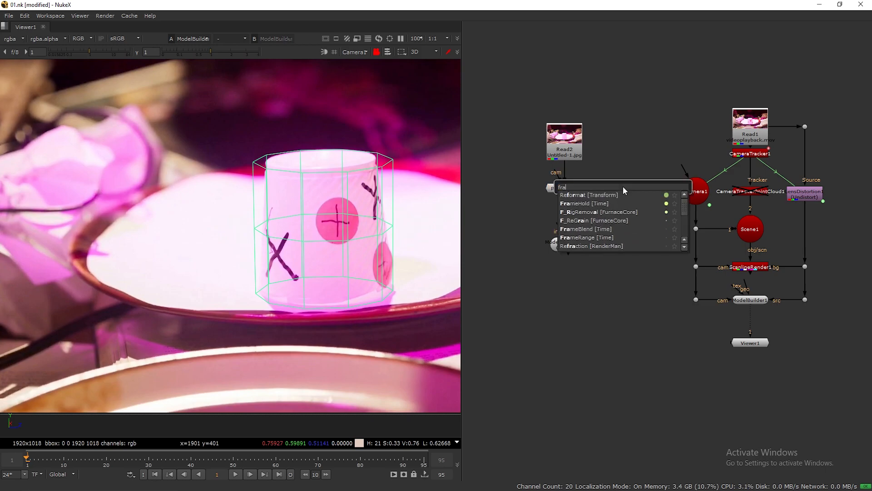
pyautogui.click(584, 195)
pyautogui.click(596, 135)
# - Compare the cleaned Read2 image with the ModelBuilder1 output in the viewer
pyautogui.click(753, 300)
pyautogui.click(562, 149)
pyautogui.press('2')
pyautogui.press('1')
pyautogui.press('2')
pyautogui.press('1')
pyautogui.press('2')
pyautogui.press('1')
pyautogui.press('2')
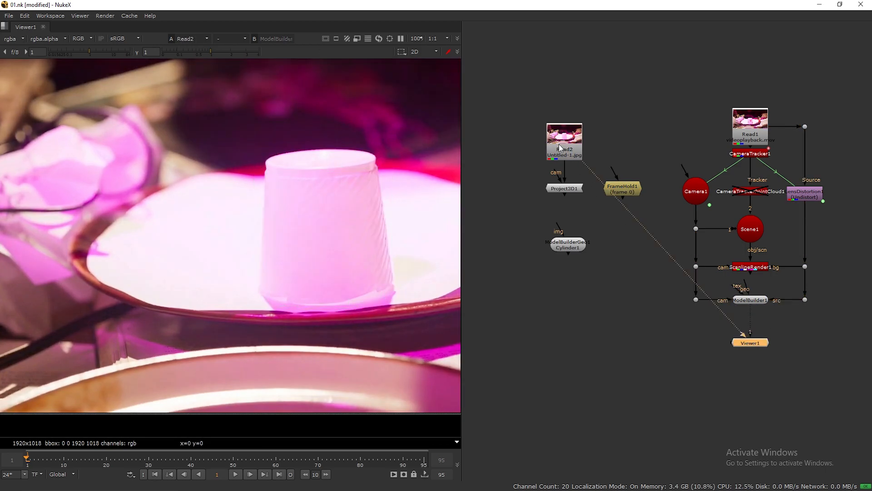
pyautogui.click(750, 300)
pyautogui.press('1')
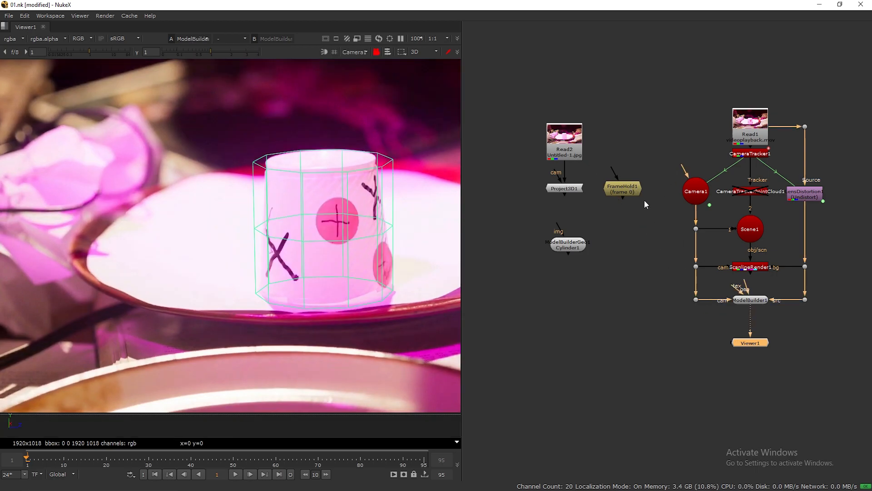
# - Link Camera1 through FrameHold1 to Project3D1's cam input, and set the FrameHold's first frame to 1
pyautogui.moveTo(628, 189); pyautogui.dragTo(627, 192)
pyautogui.moveTo(558, 178); pyautogui.dragTo(625, 192)
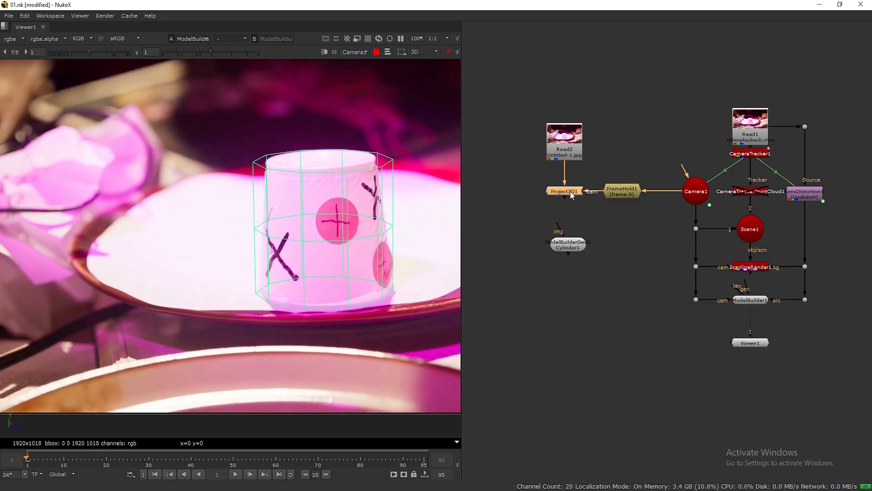
pyautogui.doubleClick(615, 192)
pyautogui.click(372, 178)
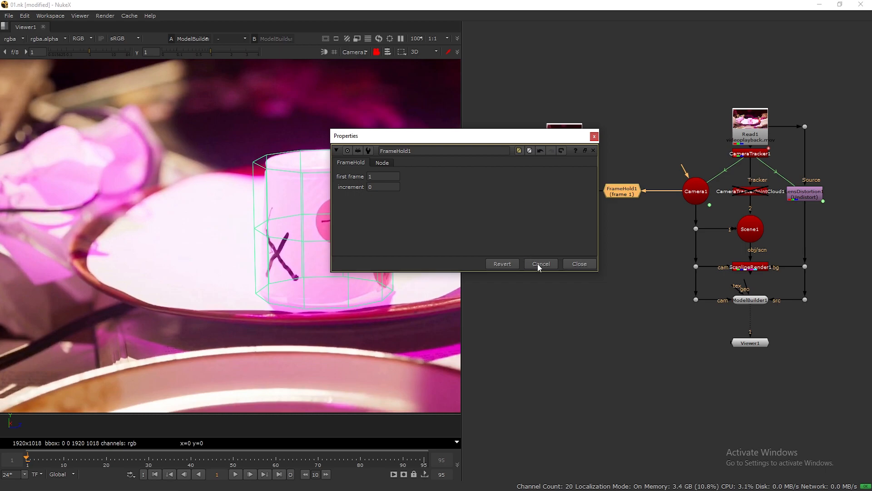
pyautogui.click(580, 265)
# - Connect the ModelBuilderGeo cylinder's img input to Project3D1 and save the script
pyautogui.click(564, 252)
pyautogui.moveTo(559, 224); pyautogui.dragTo(565, 192)
pyautogui.hotkey('ctrl', 's')
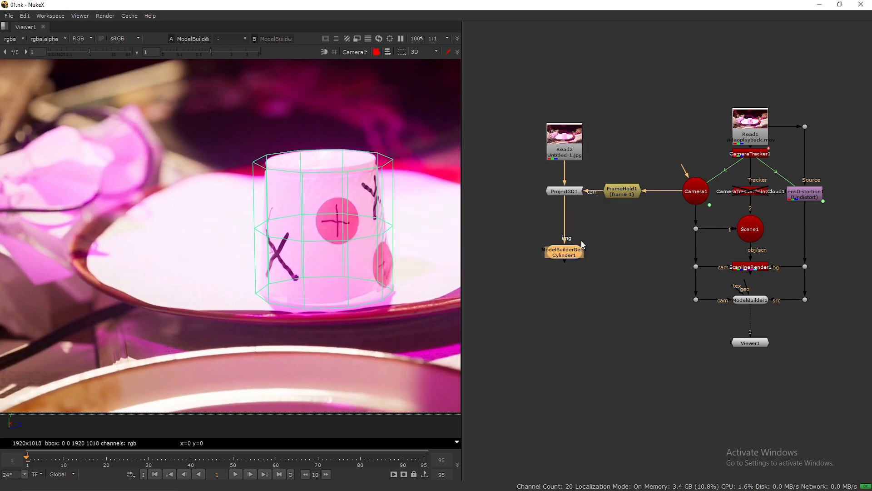
# - Move Read2 up, insert a Merge (over) node between it and Project3D1, and add a Roto node beside Read2
pyautogui.moveTo(571, 147); pyautogui.dragTo(571, 129)
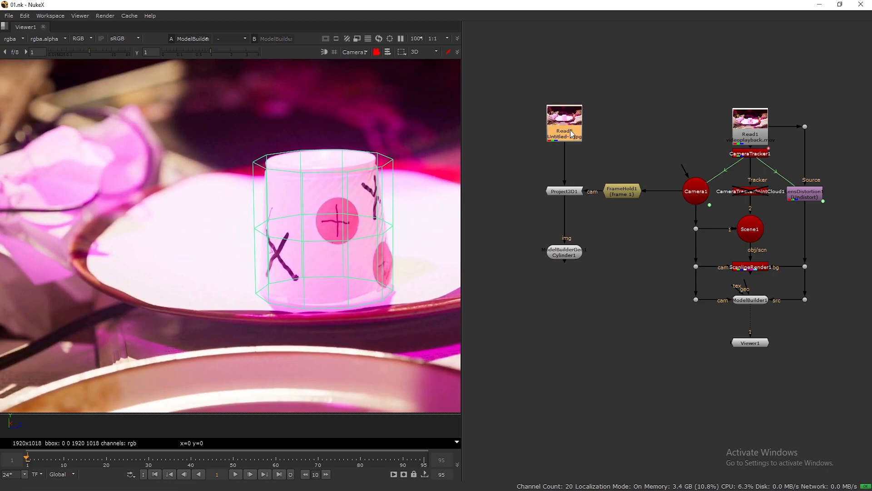
pyautogui.press('m')
pyautogui.click(587, 62)
pyautogui.click(568, 165)
pyautogui.moveTo(569, 132); pyautogui.dragTo(570, 116)
pyautogui.click(620, 121)
pyautogui.press('o')
pyautogui.click(584, 277)
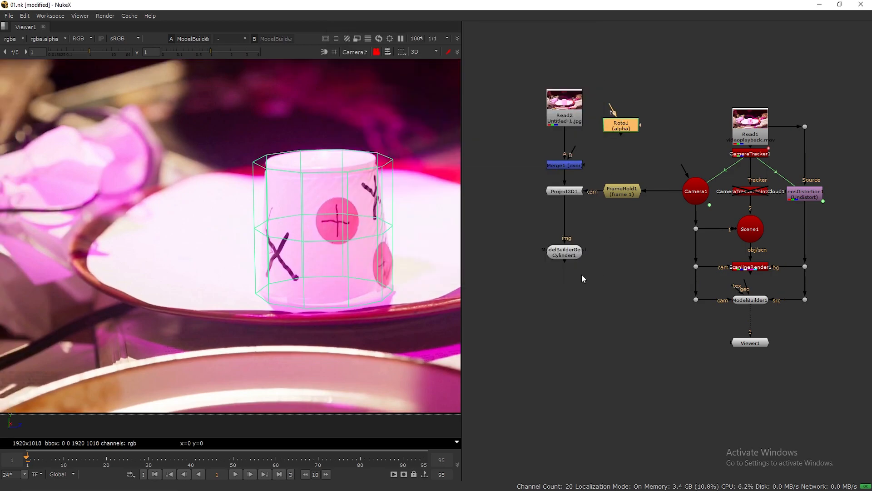
# - Connect the ModelBuilderGeo cylinder to Scene1
pyautogui.moveTo(574, 272); pyautogui.dragTo(749, 236)
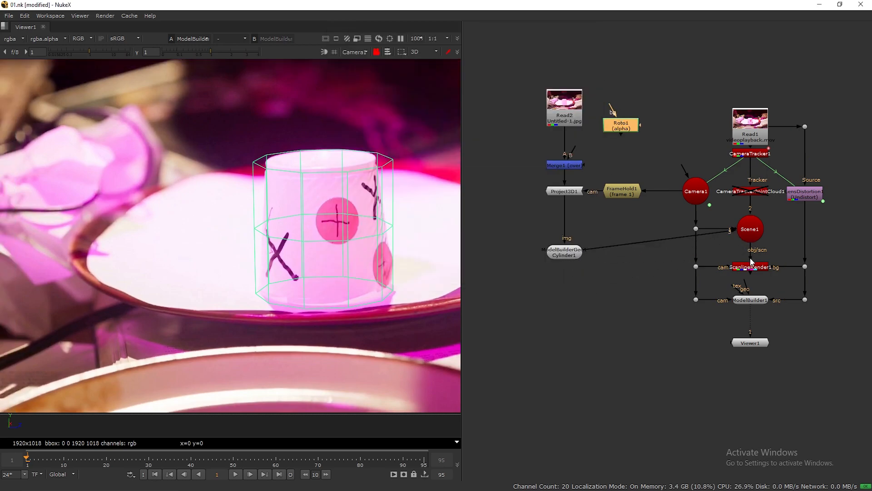
# - Preview the ScanlineRender1 output, toggle LensDistortion1 off and on, and return the viewer to ModelBuilder1
pyautogui.moveTo(752, 313); pyautogui.dragTo(755, 268)
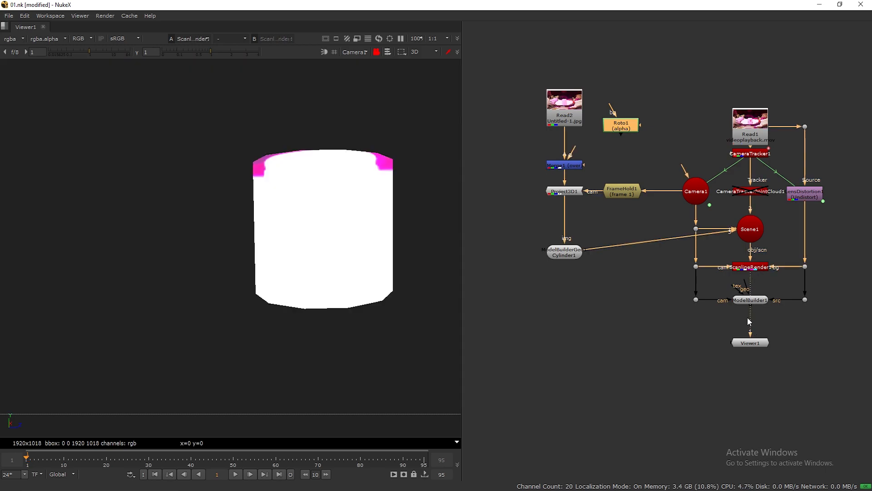
pyautogui.click(572, 119)
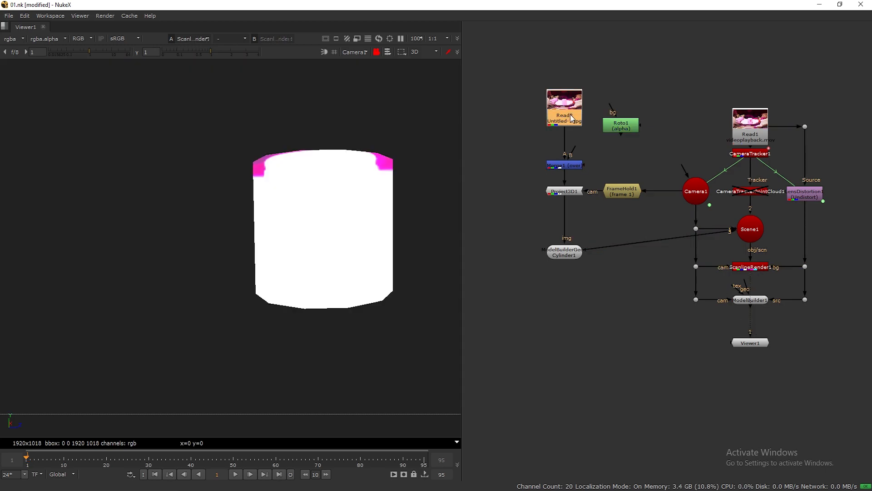
pyautogui.moveTo(760, 348); pyautogui.dragTo(777, 348)
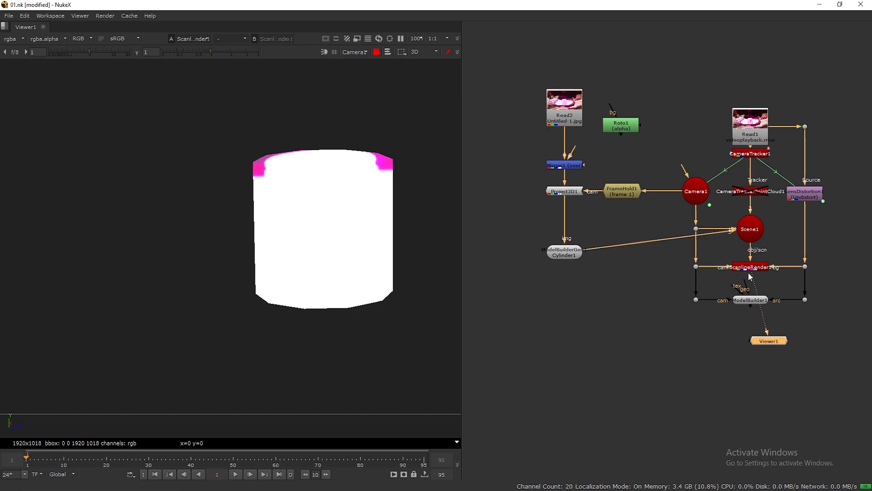
pyautogui.moveTo(769, 341); pyautogui.dragTo(762, 348)
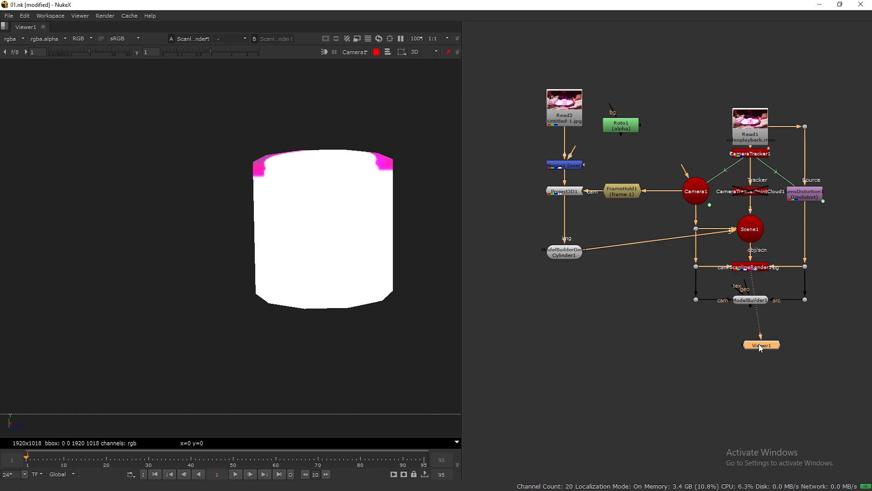
pyautogui.click(805, 195)
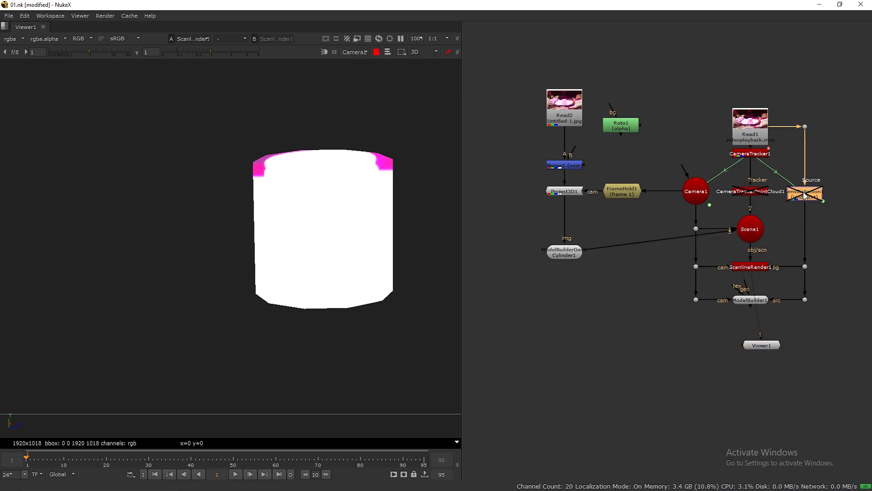
pyautogui.moveTo(753, 281); pyautogui.dragTo(758, 302)
pyautogui.moveTo(761, 344); pyautogui.dragTo(749, 347)
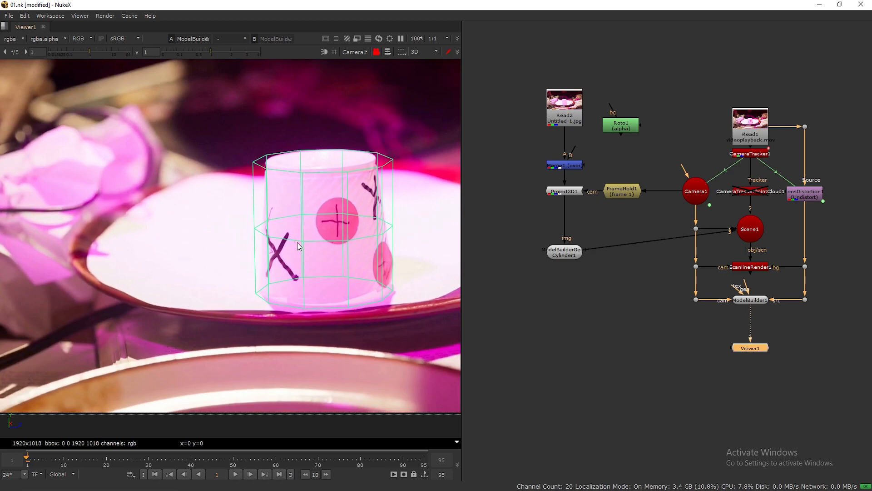
pyautogui.click(572, 255)
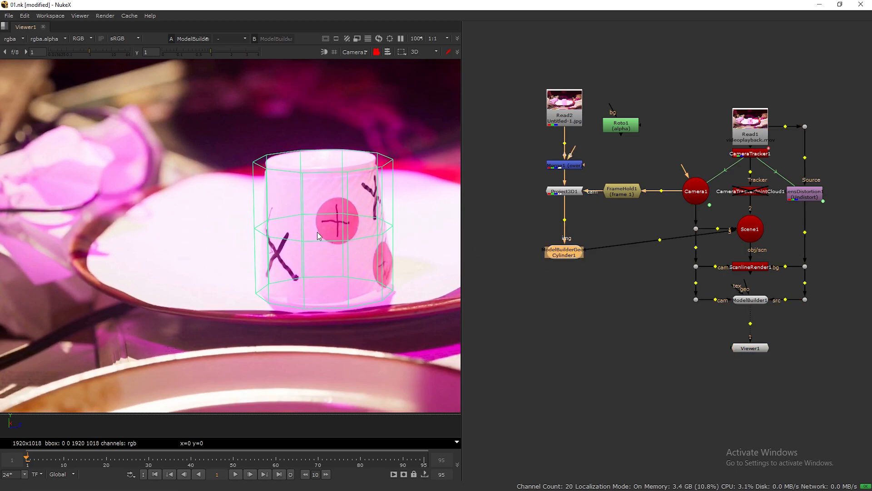
pyautogui.click(618, 126)
pyautogui.doubleClick(623, 125)
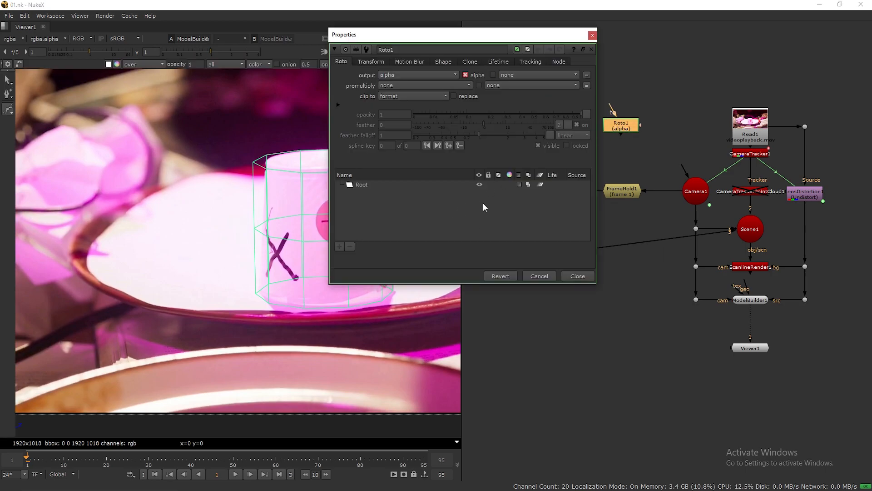
pyautogui.moveTo(544, 46); pyautogui.dragTo(785, 214)
pyautogui.click(573, 114)
pyautogui.press('1')
pyautogui.click(627, 124)
pyautogui.scroll(3, 272, 187)
pyautogui.moveTo(333, 193); pyautogui.dragTo(214, 176, button='middle')
pyautogui.scroll(1, 158, 138)
pyautogui.moveTo(176, 132); pyautogui.dragTo(171, 157, button='middle')
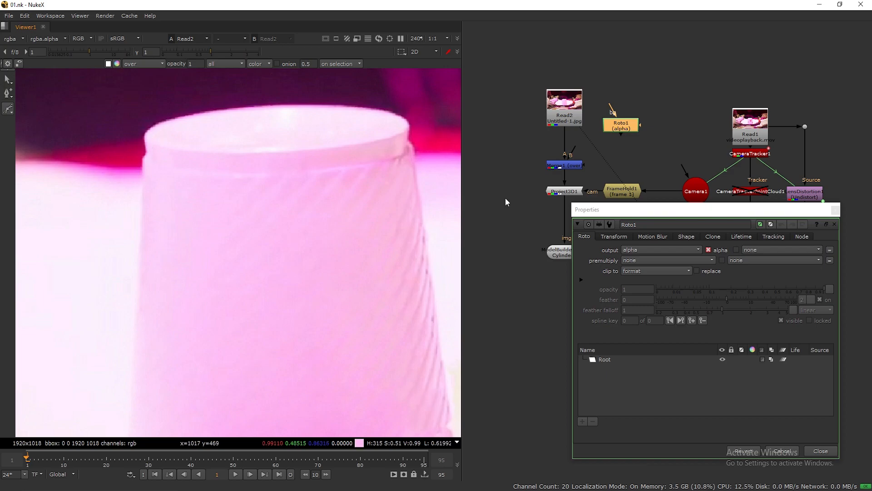
pyautogui.moveTo(636, 209); pyautogui.dragTo(573, 184)
pyautogui.moveTo(326, 224); pyautogui.dragTo(338, 191, button='middle')
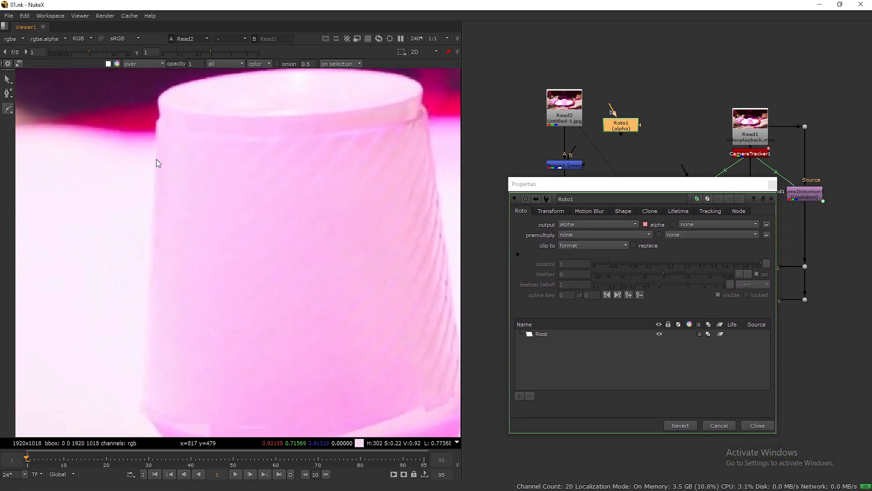
pyautogui.click(771, 183)
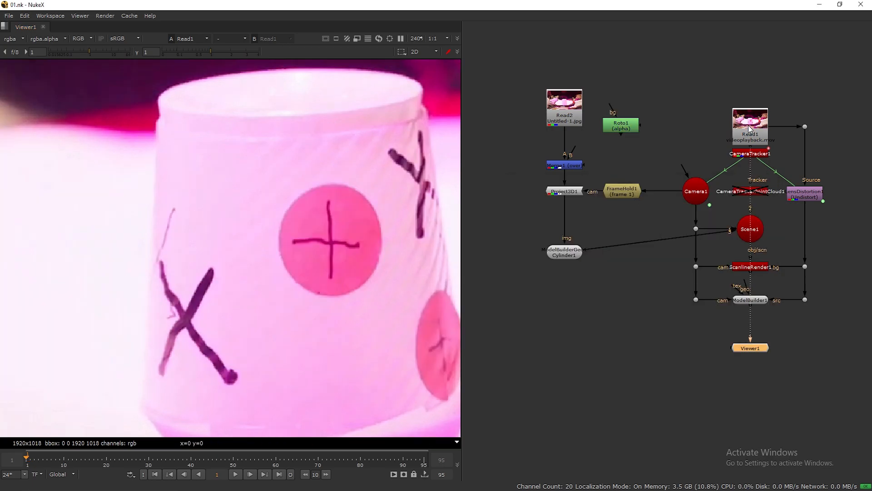
# - Start a Bezier shape in Roto1 over Read1, following the cup's left edge and the area beneath the tracking marks
pyautogui.doubleClick(619, 127)
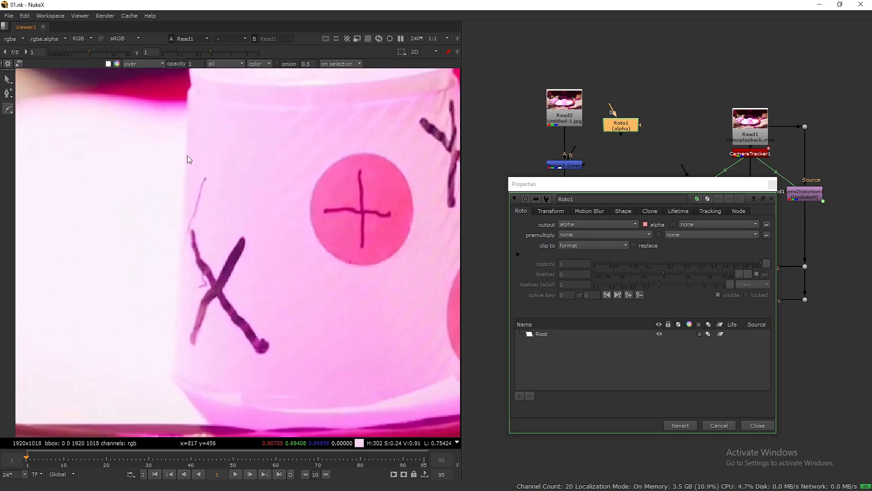
pyautogui.click(209, 158)
pyautogui.click(186, 178)
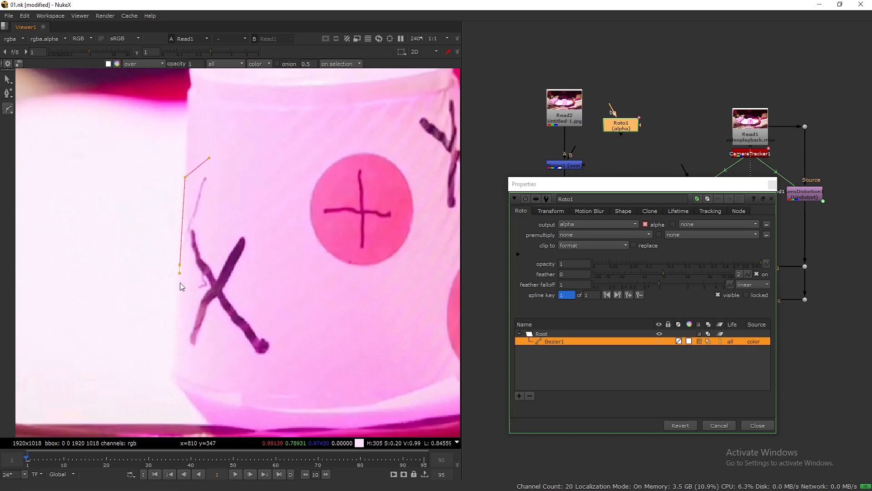
pyautogui.moveTo(179, 280); pyautogui.dragTo(183, 218, button='middle')
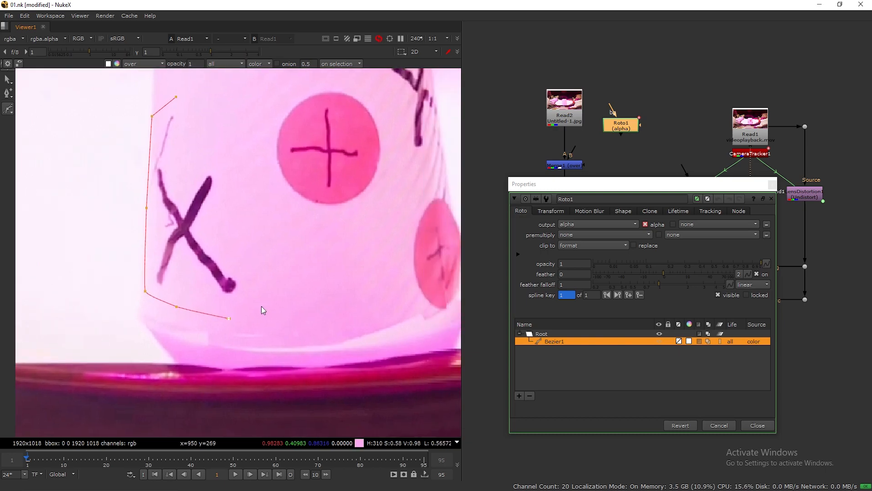
pyautogui.moveTo(391, 324); pyautogui.dragTo(296, 325, button='middle')
pyautogui.click(296, 323)
pyautogui.click(336, 311)
pyautogui.click(355, 313)
pyautogui.click(367, 311)
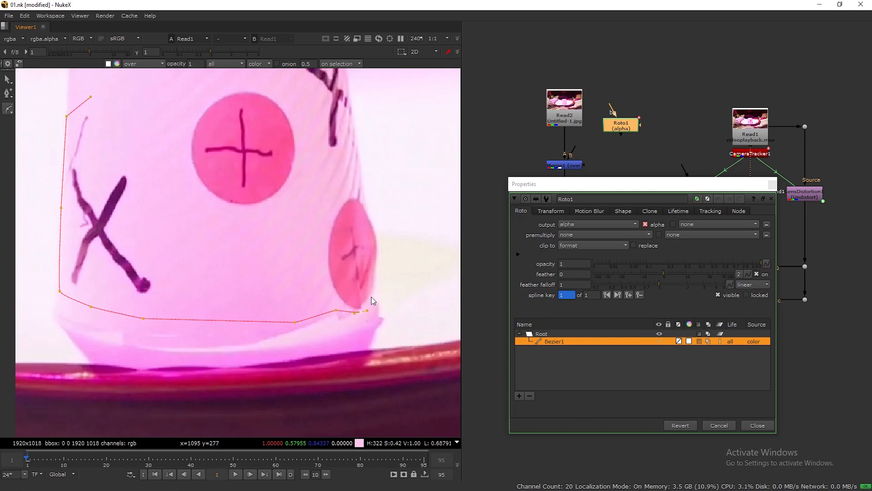
# - Continue the Bezier around the lower-right round marker and up the cup's right edge
pyautogui.click(372, 296)
pyautogui.moveTo(375, 241); pyautogui.dragTo(371, 220)
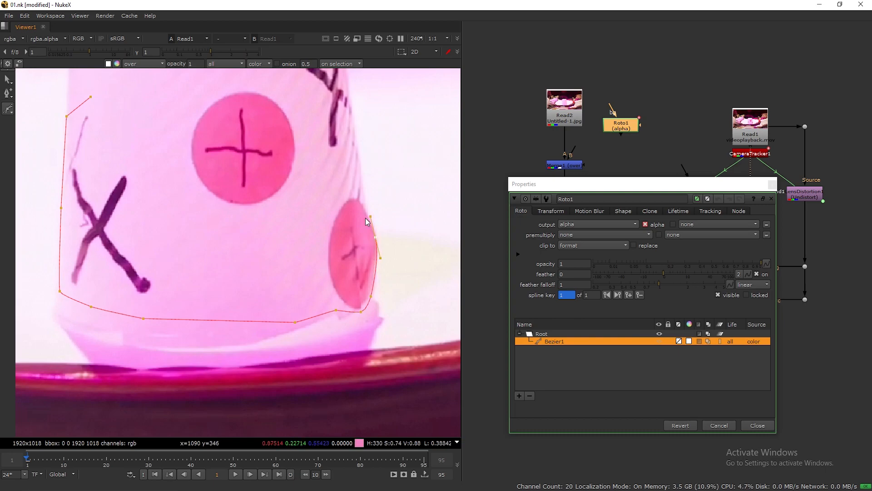
pyautogui.click(361, 175)
pyautogui.rightClick(369, 150)
pyautogui.click(371, 253)
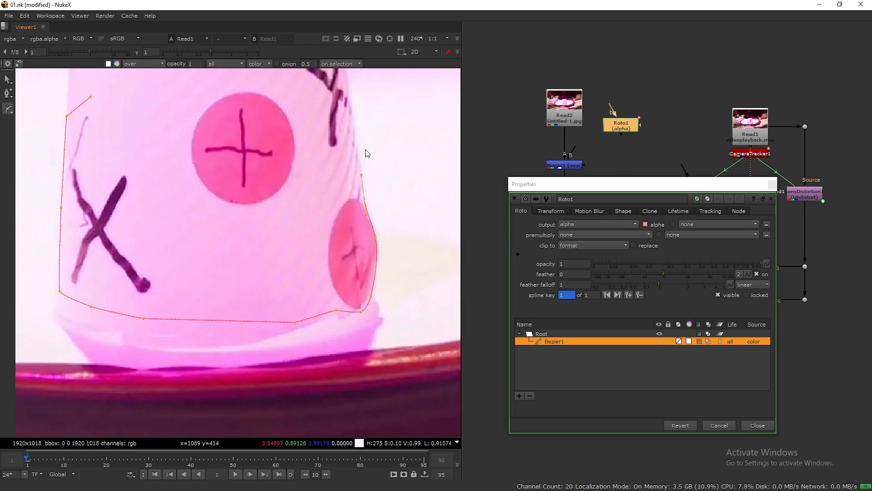
pyautogui.moveTo(362, 144); pyautogui.dragTo(353, 194, button='middle')
pyautogui.click(344, 170)
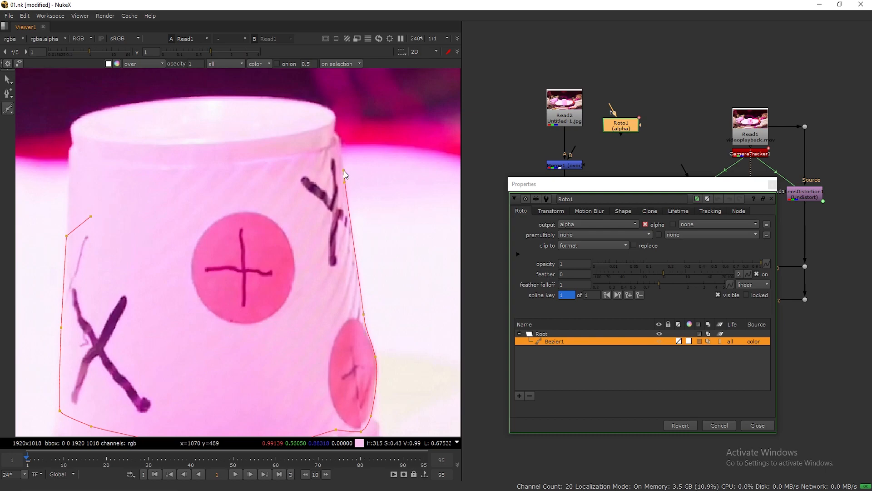
# - Run the Bezier across the cup above the tracking marks and close the shape at its starting point
pyautogui.click(341, 146)
pyautogui.click(324, 150)
pyautogui.click(253, 161)
pyautogui.click(196, 178)
pyautogui.click(123, 198)
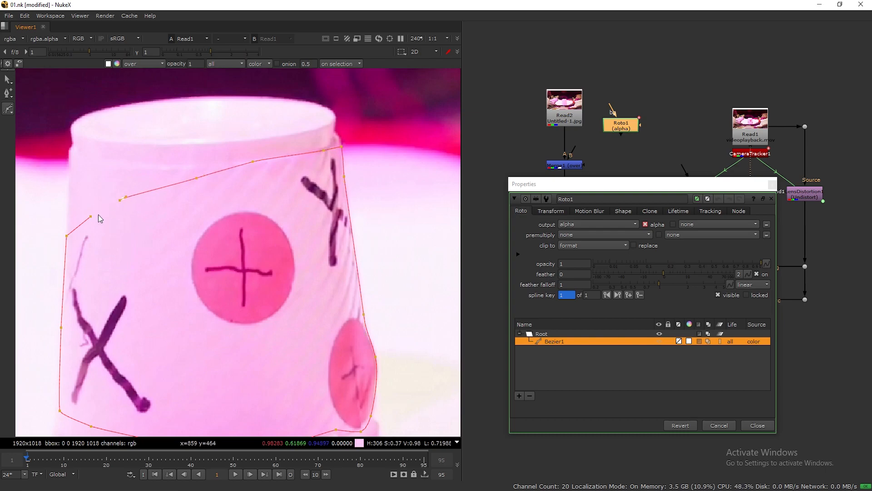
pyautogui.click(91, 217)
# - Refine the Bezier's upper-left curve and upper-right corner point to fit the cup
pyautogui.moveTo(123, 198); pyautogui.dragTo(126, 188)
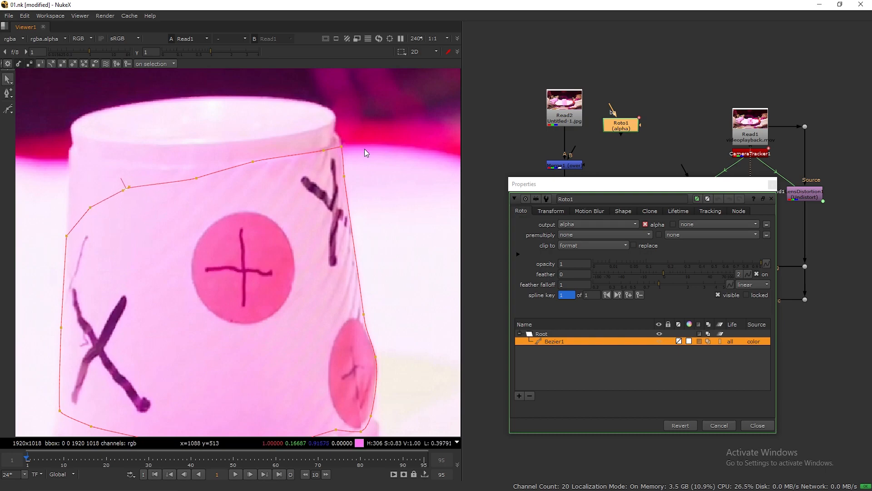
pyautogui.click(342, 146)
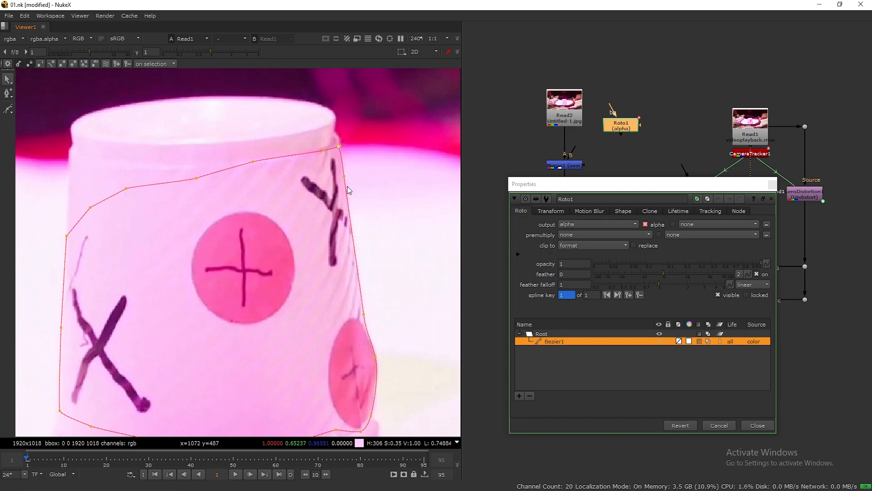
pyautogui.rightClick(361, 254)
pyautogui.click(357, 224)
pyautogui.moveTo(358, 228); pyautogui.dragTo(392, 144, button='middle')
# - Connect Roto1 to Merge1's mask input and view Merge1
pyautogui.moveTo(586, 165); pyautogui.dragTo(628, 165)
pyautogui.click(569, 168)
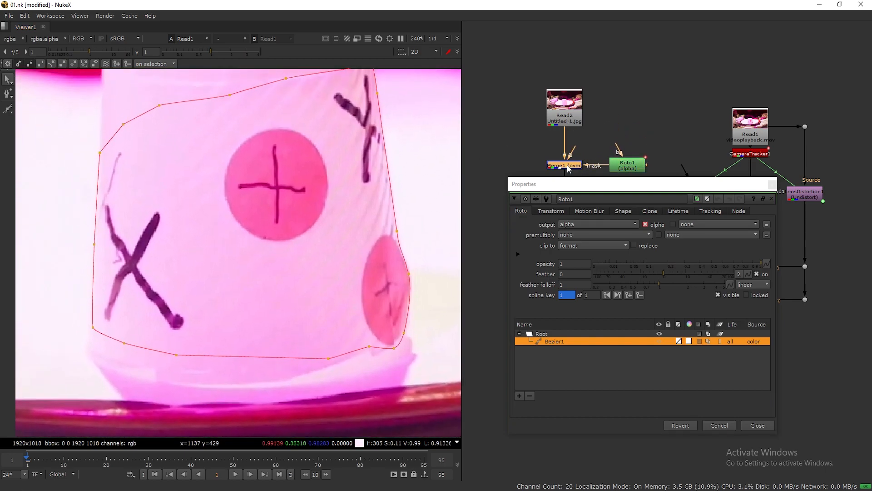
pyautogui.press('1')
# - Set the feather of Bezier1 in Roto1 to 2 and close the node's properties
pyautogui.click(563, 344)
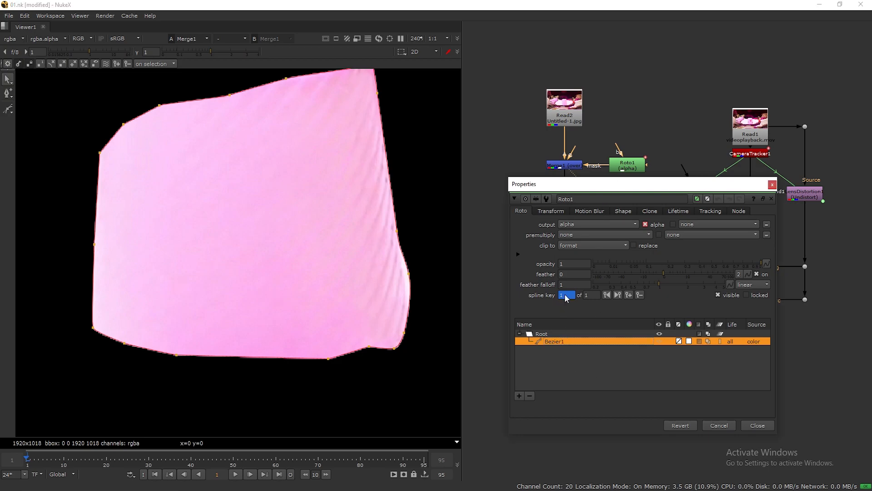
pyautogui.moveTo(662, 272)
pyautogui.mouseDown()
pyautogui.moveTo(681, 272)
pyautogui.moveTo(672, 271)
pyautogui.mouseUp()
pyautogui.doubleClick(574, 274)
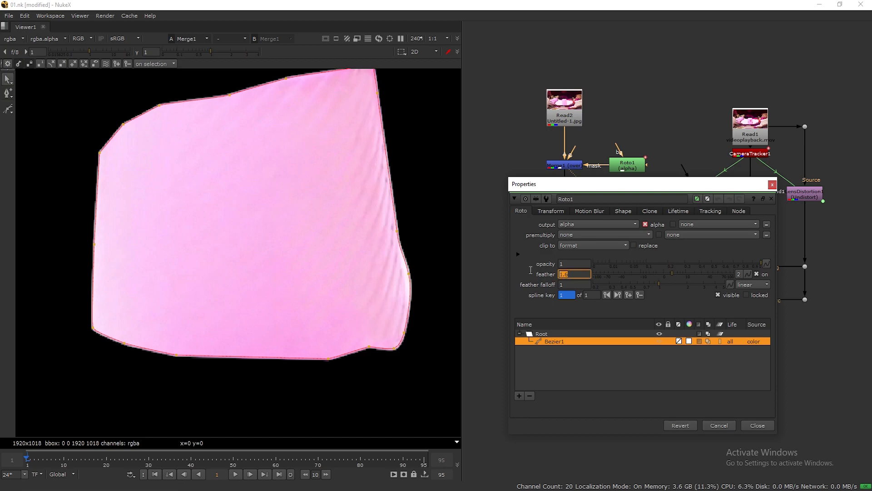
pyautogui.write('2')
pyautogui.press('Return')
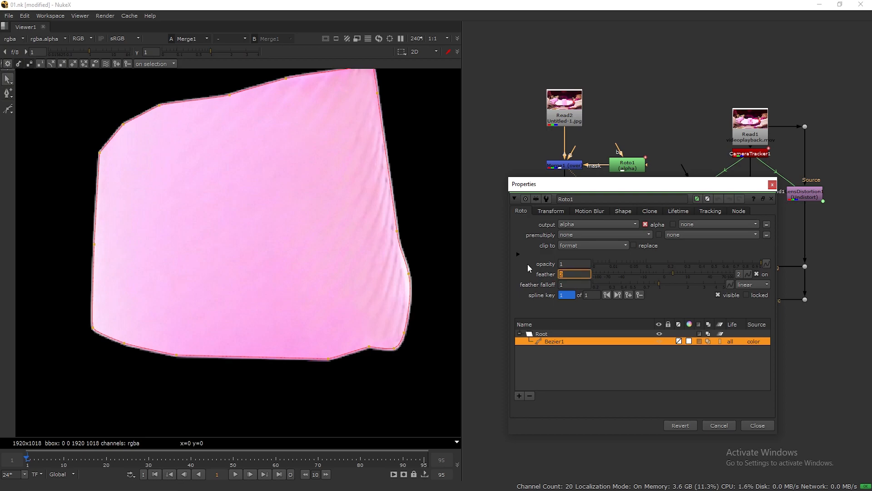
pyautogui.click(590, 363)
pyautogui.click(754, 425)
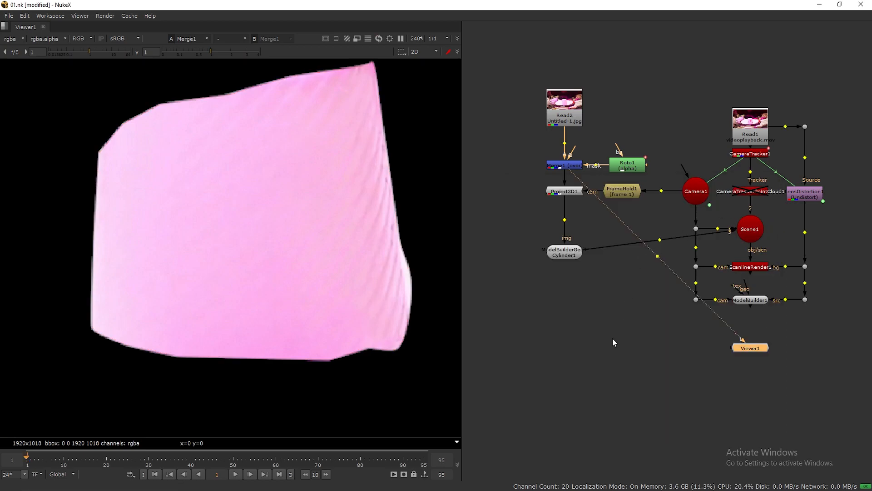
# - View ScanlineRender1 and enable Auto Alpha on Read2 so the patch merges over the footage
pyautogui.moveTo(573, 169); pyautogui.dragTo(752, 268)
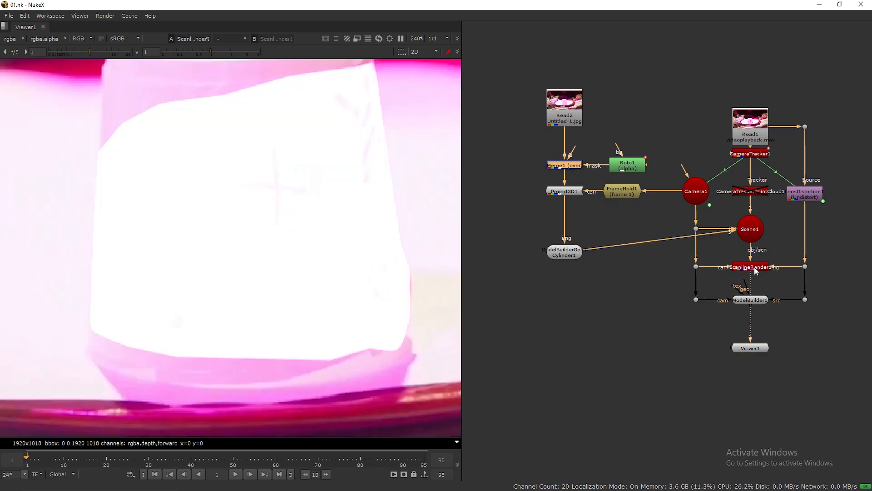
pyautogui.scroll(-1, 293, 268)
pyautogui.doubleClick(568, 109)
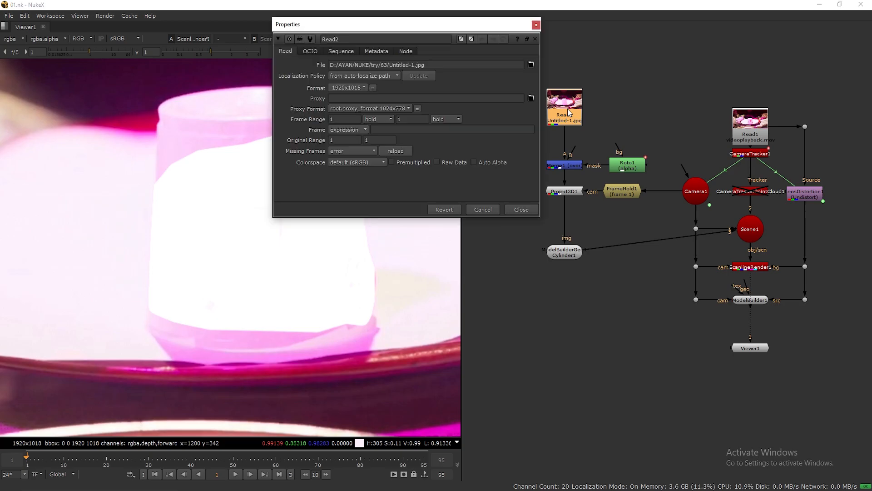
pyautogui.click(489, 163)
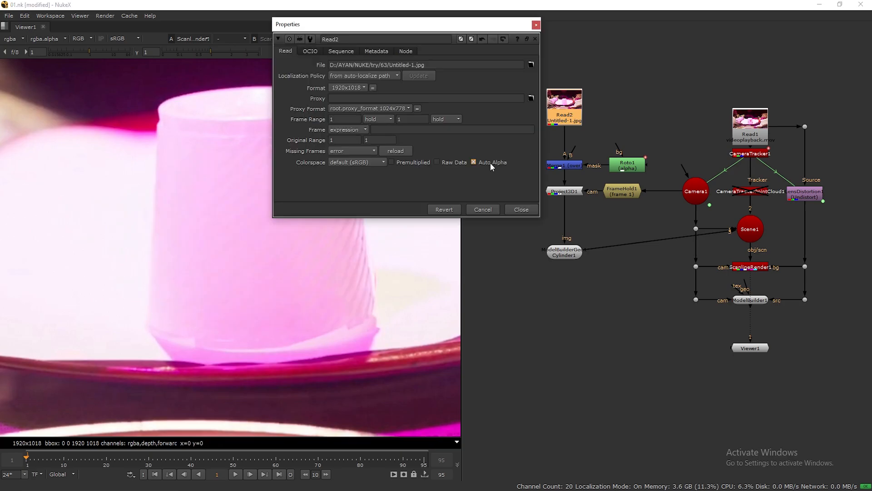
pyautogui.click(536, 25)
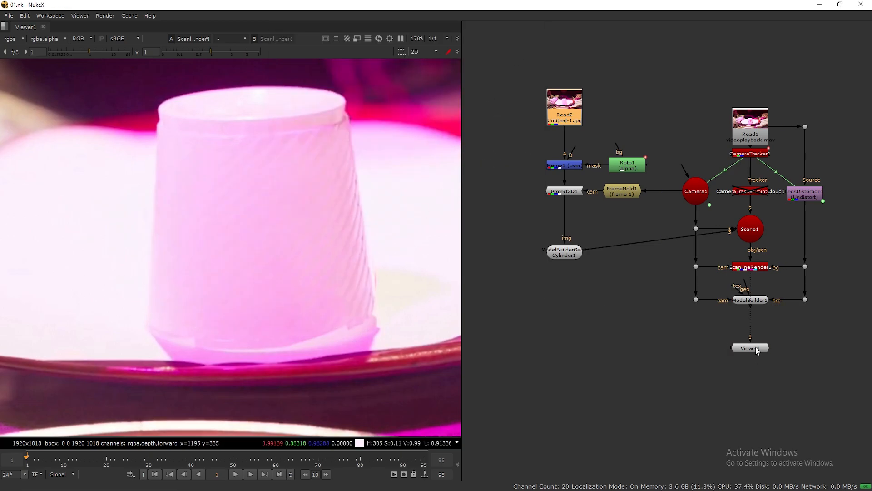
# - Move the Viewer1 node aside, play back the ScanlineRender1 result, and return to frame 1
pyautogui.moveTo(756, 348); pyautogui.dragTo(811, 348)
pyautogui.scroll(-2, 285, 271)
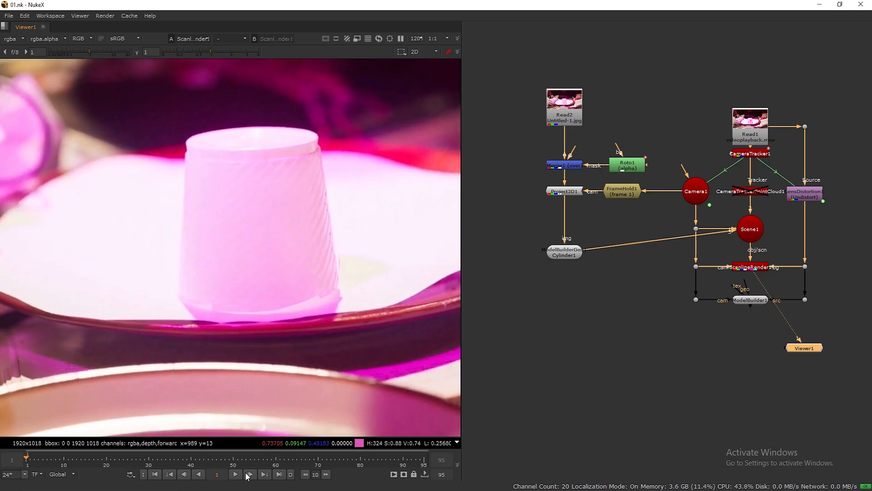
pyautogui.click(237, 474)
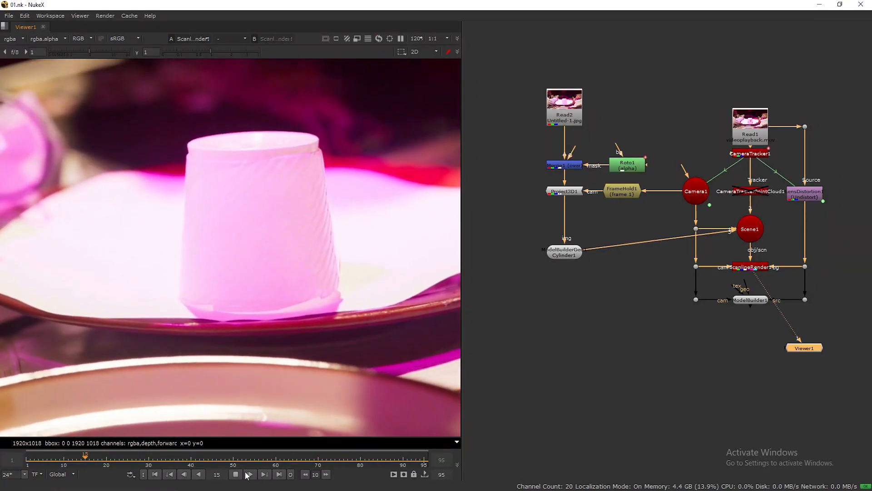
pyautogui.click(235, 474)
pyautogui.click(155, 475)
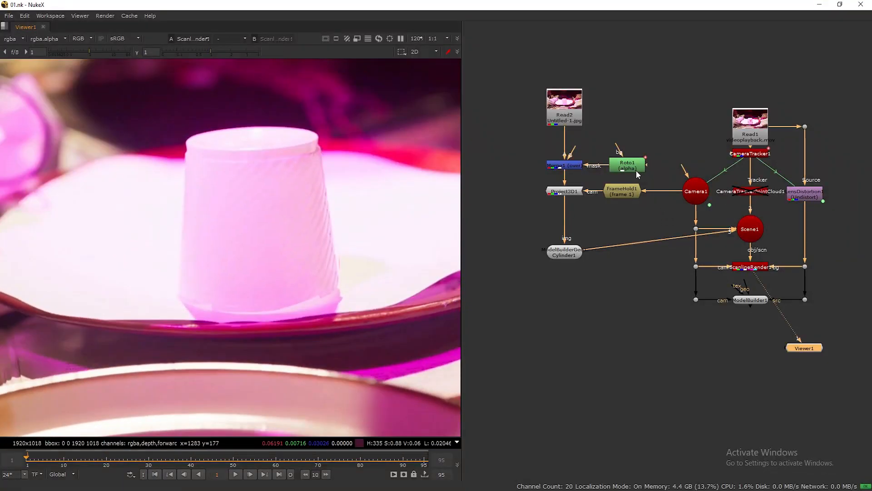
# - Open Roto1's properties and view Read1 to examine the Bezier1 mask over the cup's tracking marks
pyautogui.doubleClick(636, 167)
pyautogui.click(751, 134)
pyautogui.press('1')
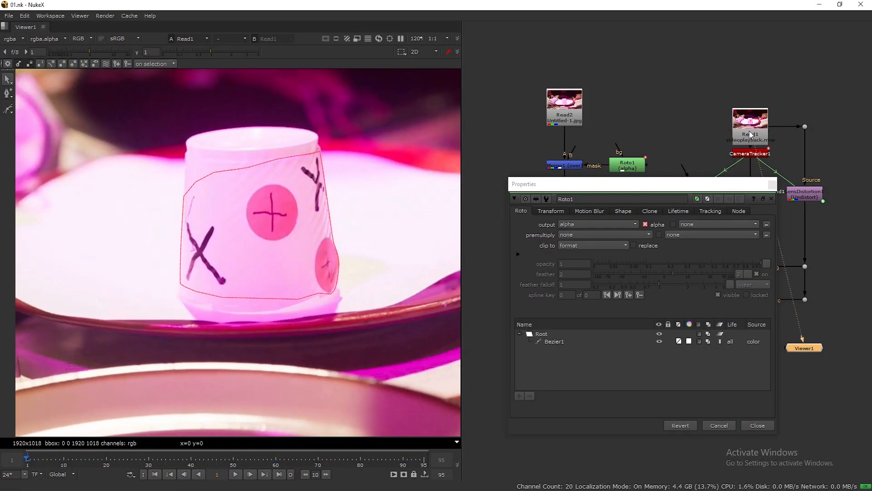
pyautogui.scroll(1, 321, 198)
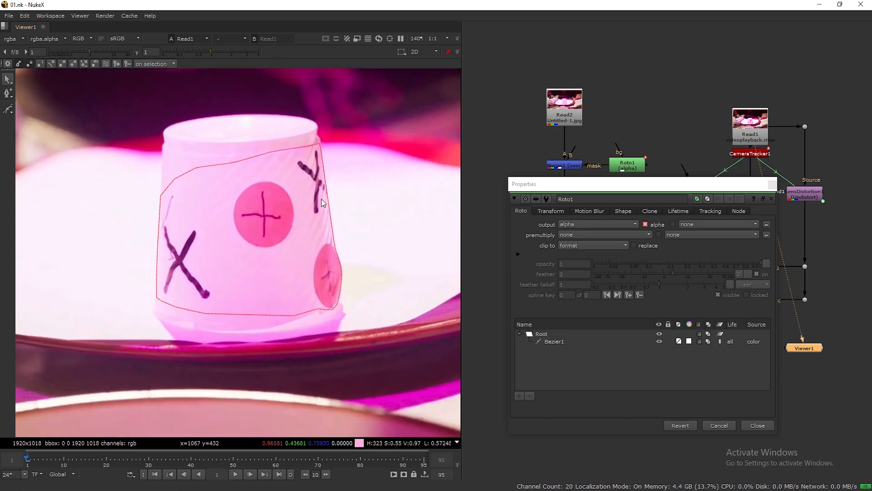
pyautogui.scroll(1, 321, 198)
pyautogui.moveTo(317, 218); pyautogui.dragTo(372, 201, button='middle')
# - Select the Bezier1 points, scrub the footage to compare the mask with the cup, return to frame 1, and close Roto1
pyautogui.click(362, 118)
pyautogui.moveTo(124, 87); pyautogui.dragTo(409, 306)
pyautogui.scroll(1, 364, 234)
pyautogui.scroll(1, 356, 247)
pyautogui.moveTo(27, 452); pyautogui.dragTo(110, 460)
pyautogui.moveTo(109, 78); pyautogui.dragTo(439, 369)
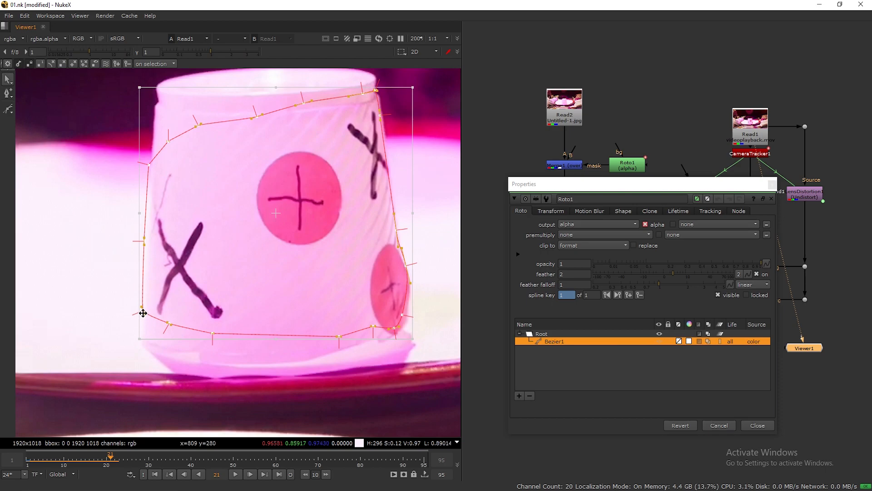
pyautogui.moveTo(162, 460); pyautogui.dragTo(244, 461)
pyautogui.moveTo(256, 462); pyautogui.dragTo(25, 457)
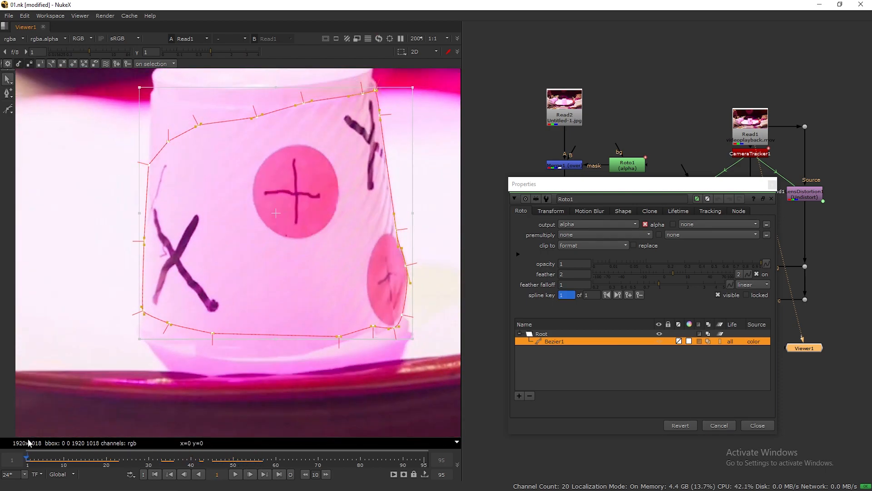
pyautogui.click(772, 198)
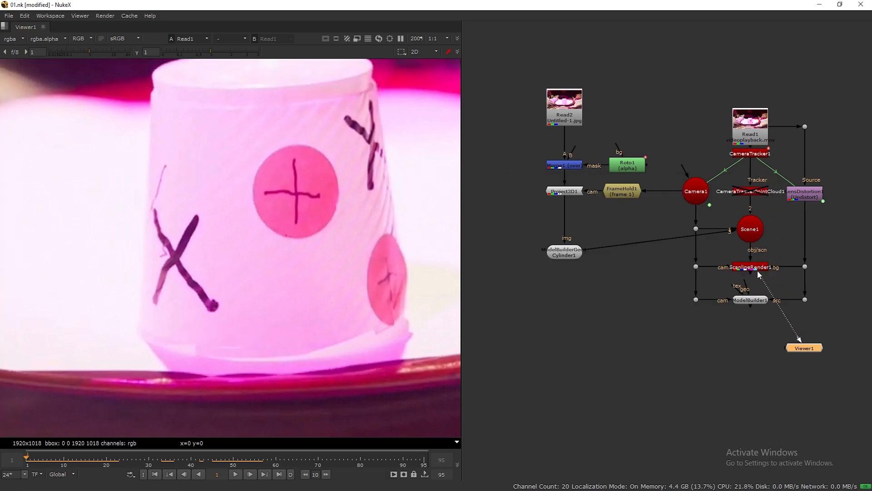
# - View ScanlineRender1 at frame 48 and toggle Read2 off and on to compare the cup with and without the patch
pyautogui.moveTo(758, 275); pyautogui.dragTo(754, 269)
pyautogui.scroll(-2, 353, 226)
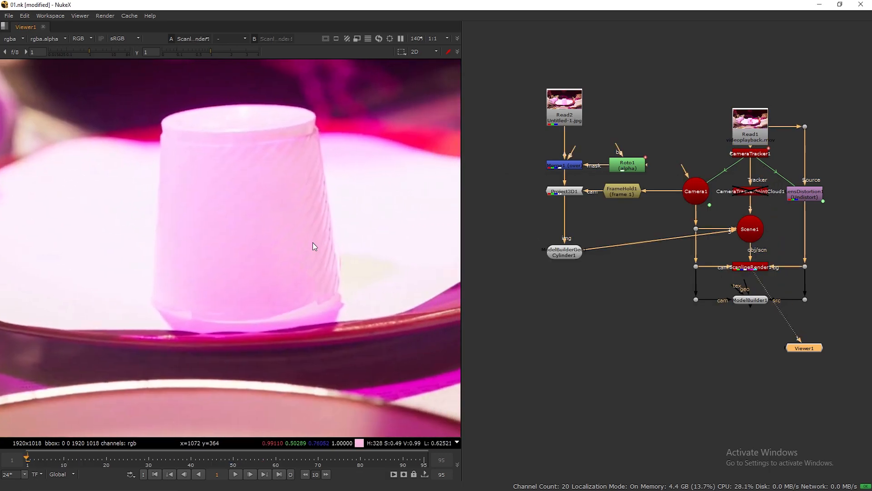
pyautogui.moveTo(139, 460); pyautogui.dragTo(229, 477)
pyautogui.click(571, 104)
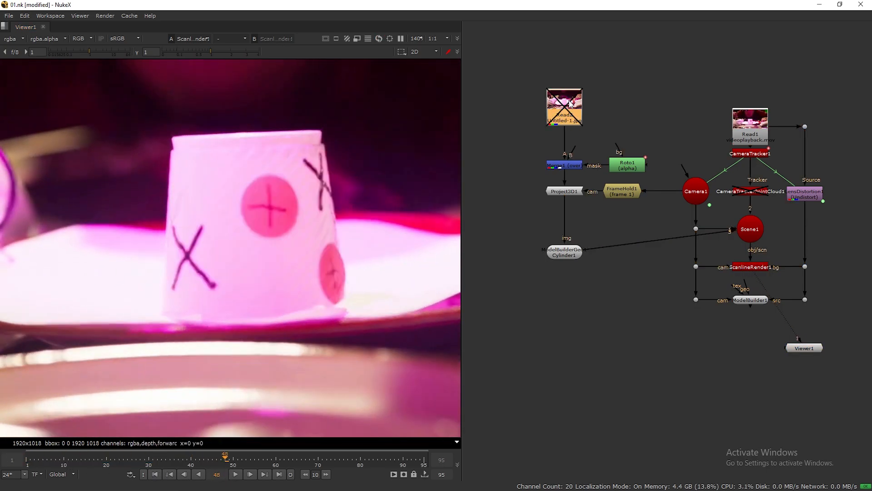
pyautogui.press('d')
pyautogui.press('d')
pyautogui.press('d')
pyautogui.press('d')
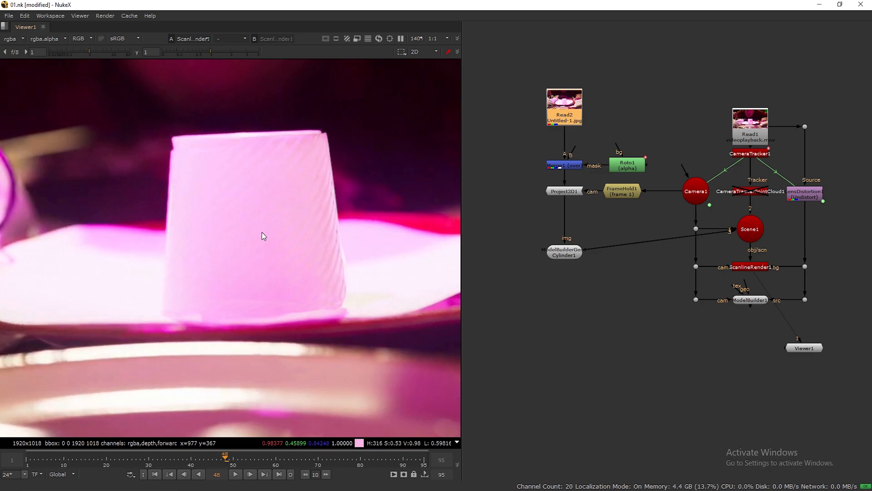
# - At frame 1, nudge the Bezier1 point on the cup's lower right edge in Roto1, save the script, and close the properties
pyautogui.doubleClick(628, 170)
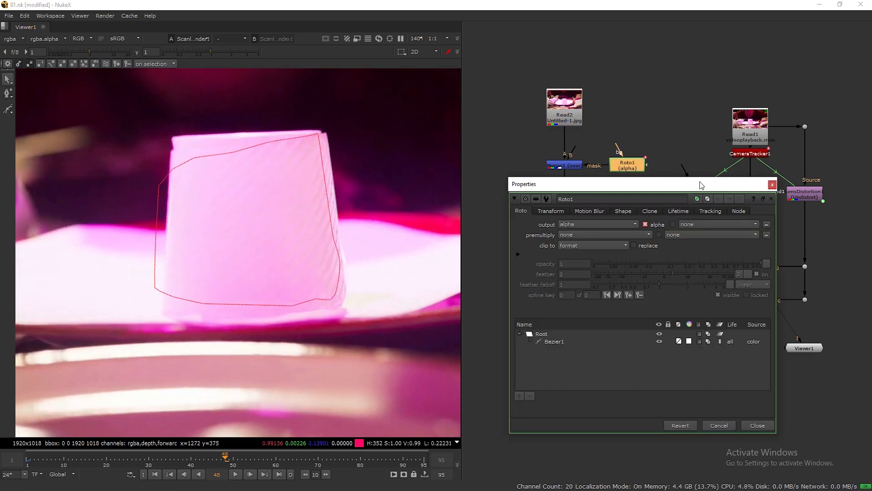
pyautogui.click(772, 185)
pyautogui.moveTo(144, 459); pyautogui.dragTo(26, 459)
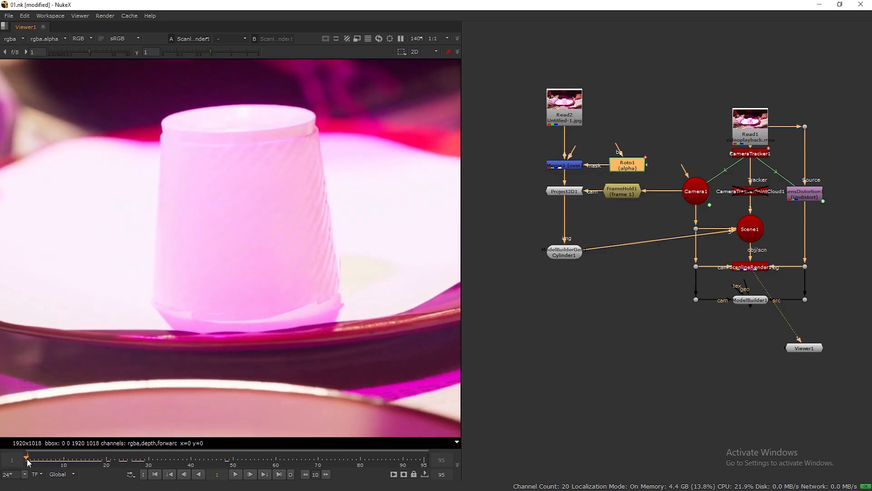
pyautogui.doubleClick(628, 168)
pyautogui.click(338, 256)
pyautogui.moveTo(339, 256); pyautogui.dragTo(337, 256)
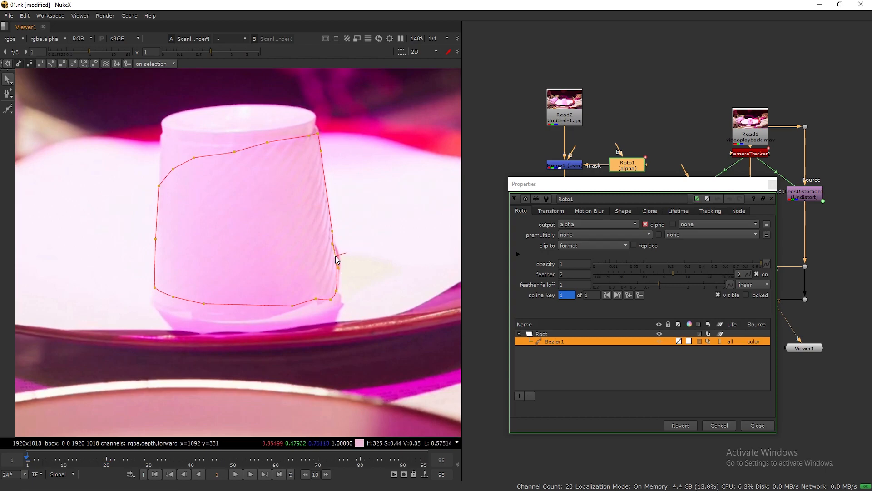
pyautogui.hotkey('ctrl', 's')
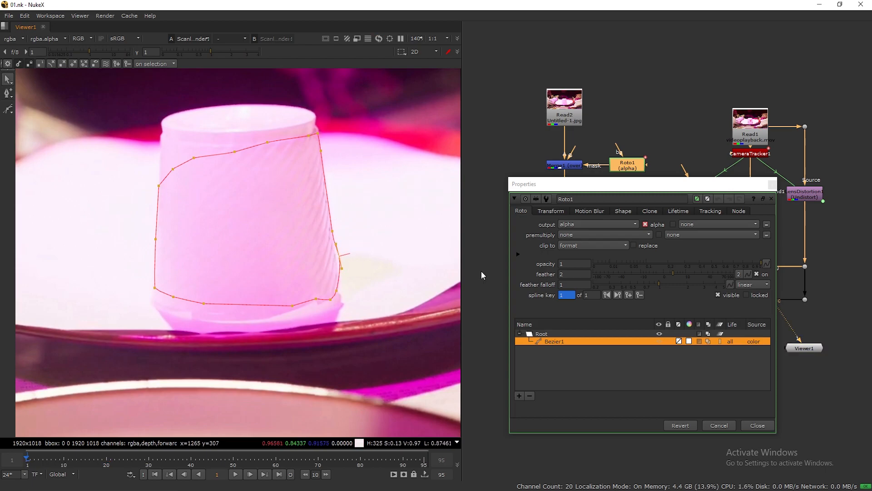
pyautogui.click(773, 185)
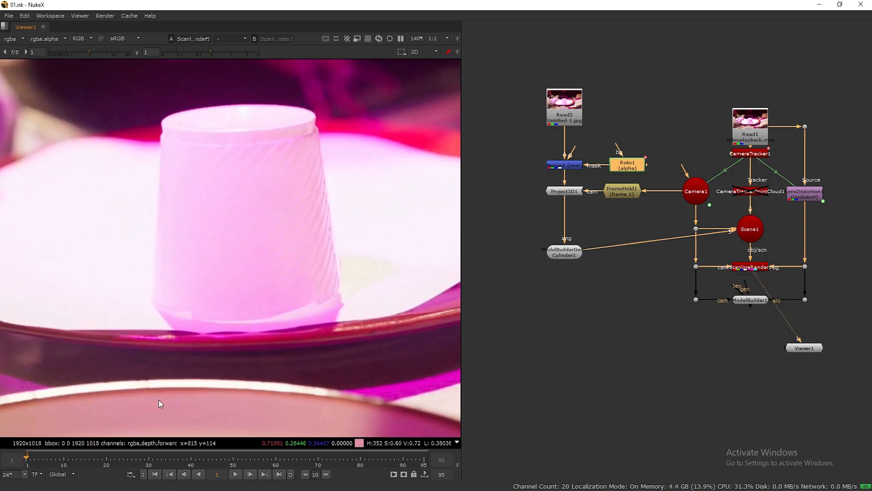
# - Move the same lower-right Bezier1 point in Roto1 slightly outward, close the properties, and save the script
pyautogui.doubleClick(639, 172)
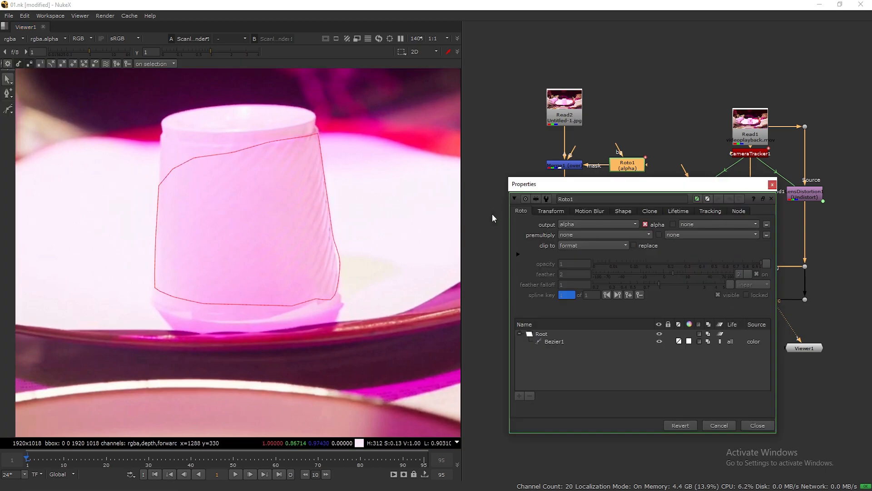
pyautogui.click(340, 258)
pyautogui.moveTo(340, 259); pyautogui.dragTo(343, 263)
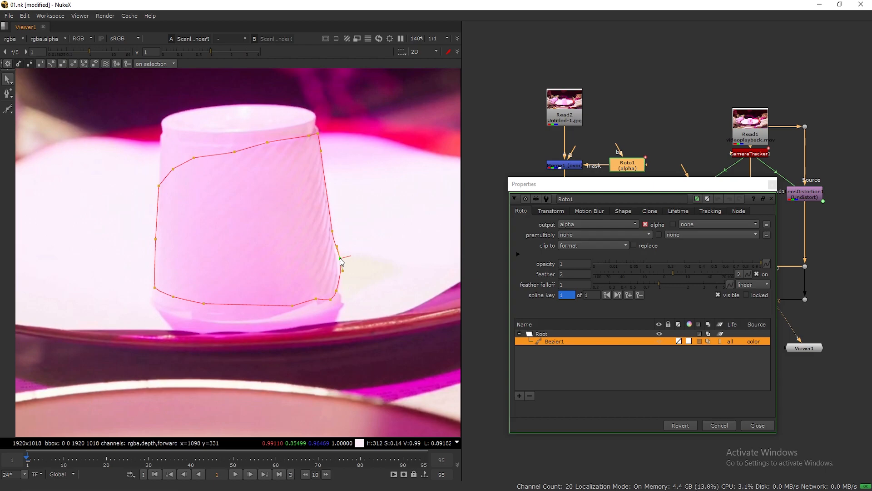
pyautogui.click(772, 184)
pyautogui.hotkey('ctrl', 's')
# - Play back the ScanlineRender1 result, stop it, and view Read1 at frame 42 for comparison
pyautogui.scroll(-2, 314, 321)
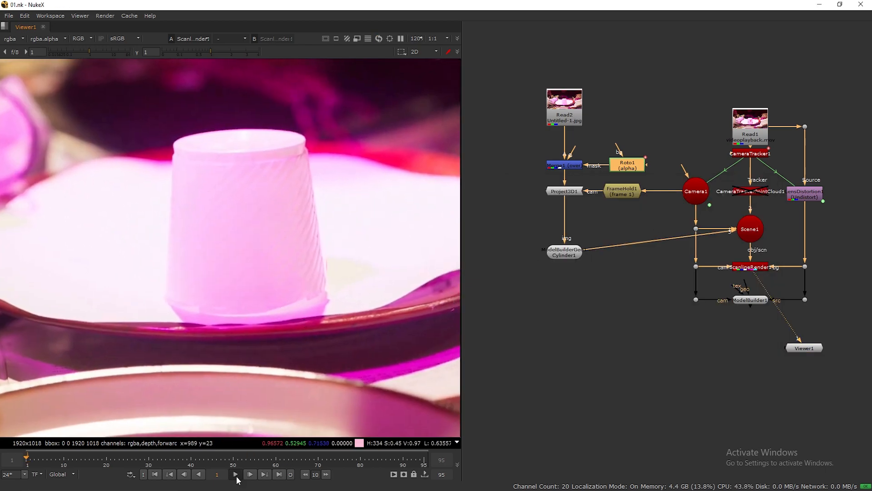
pyautogui.click(236, 475)
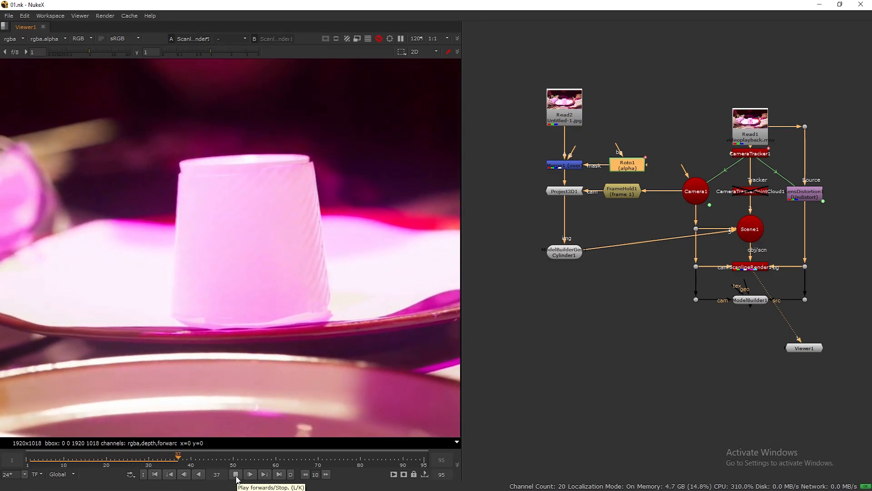
pyautogui.click(235, 475)
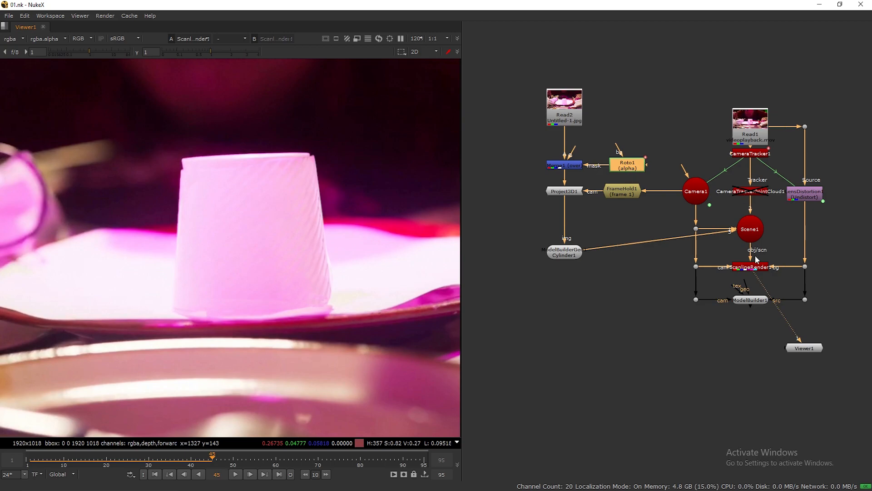
pyautogui.moveTo(769, 263); pyautogui.dragTo(750, 125)
pyautogui.moveTo(214, 460)
pyautogui.mouseDown()
pyautogui.moveTo(246, 460)
pyautogui.moveTo(200, 463)
pyautogui.mouseUp()
# - Move Read2, Merge1 and Roto1 up and insert a Blur node between Merge1 and Project3D1
pyautogui.moveTo(517, 82); pyautogui.dragTo(653, 174)
pyautogui.moveTo(639, 167); pyautogui.dragTo(640, 136)
pyautogui.click(593, 156)
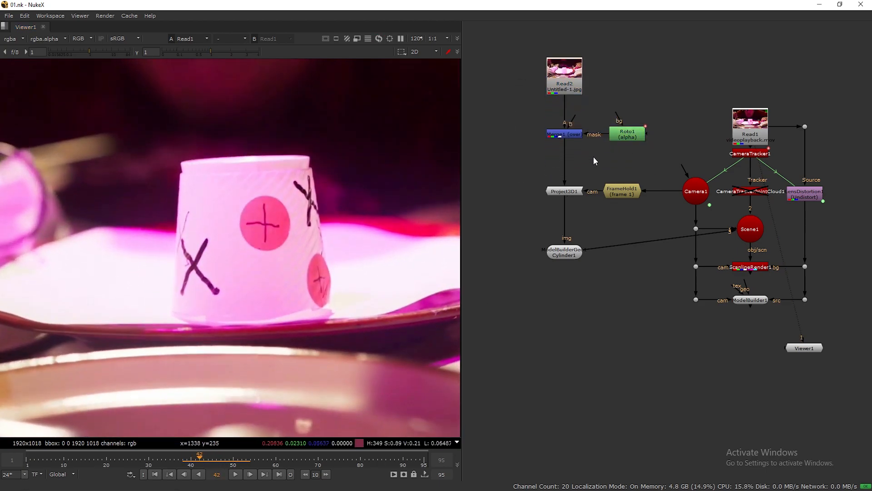
pyautogui.press('Tab')
pyautogui.write('blur')
pyautogui.press('Return')
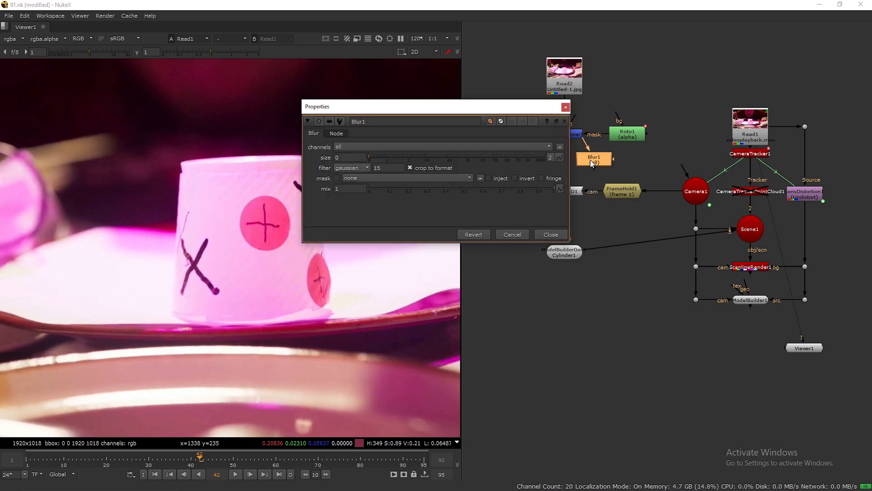
pyautogui.moveTo(521, 106); pyautogui.dragTo(585, 226)
pyautogui.moveTo(565, 154); pyautogui.dragTo(571, 156)
pyautogui.moveTo(564, 226); pyautogui.dragTo(565, 279)
pyautogui.click(814, 349)
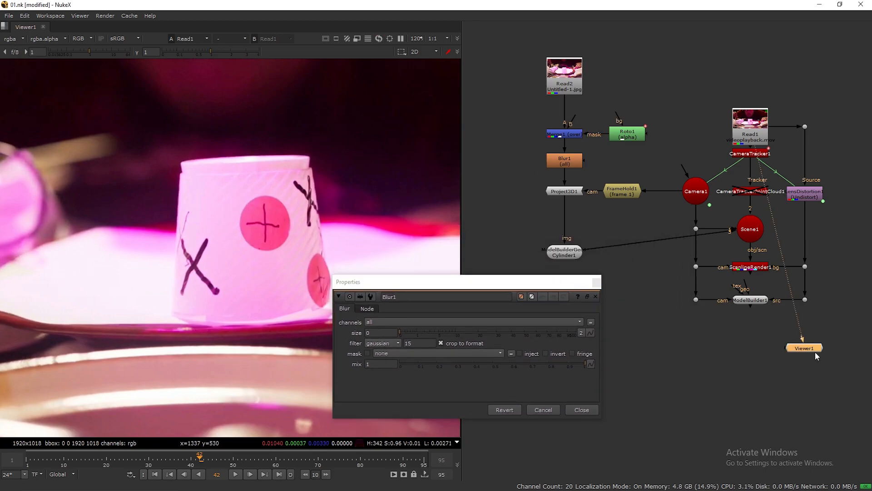
pyautogui.click(597, 283)
# - Add a second viewer node, connect it to ScanlineRender1, and display it
pyautogui.keyDown('ctrl'); pyautogui.click(607, 317); pyautogui.keyUp('ctrl')
pyautogui.hotkey('ctrl', 'i')
pyautogui.moveTo(599, 305); pyautogui.dragTo(745, 268)
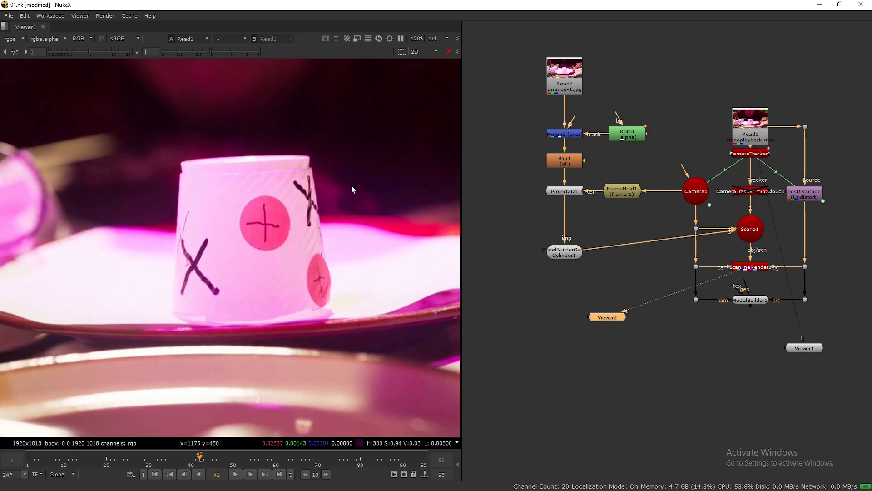
pyautogui.doubleClick(606, 318)
# - Split the viewer pane vertically, dock Viewer2 below Viewer1, and close the leftover empty pane
pyautogui.click(5, 26)
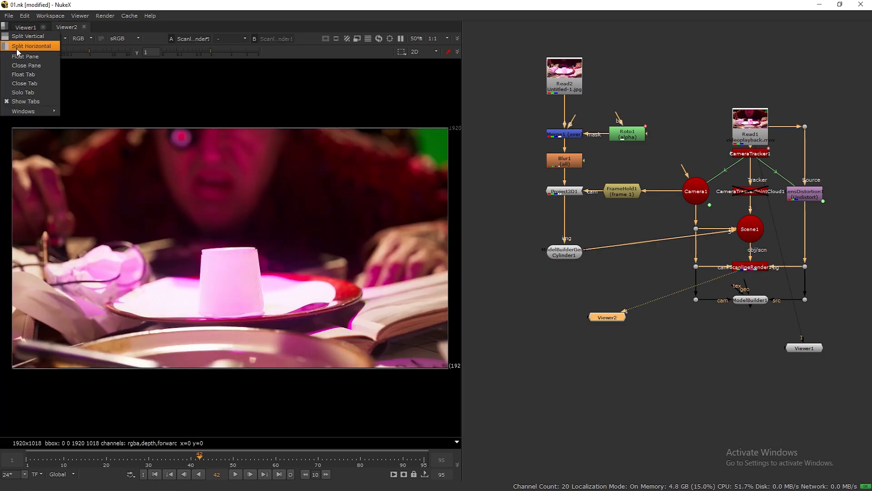
pyautogui.click(27, 38)
pyautogui.moveTo(71, 30); pyautogui.dragTo(66, 253)
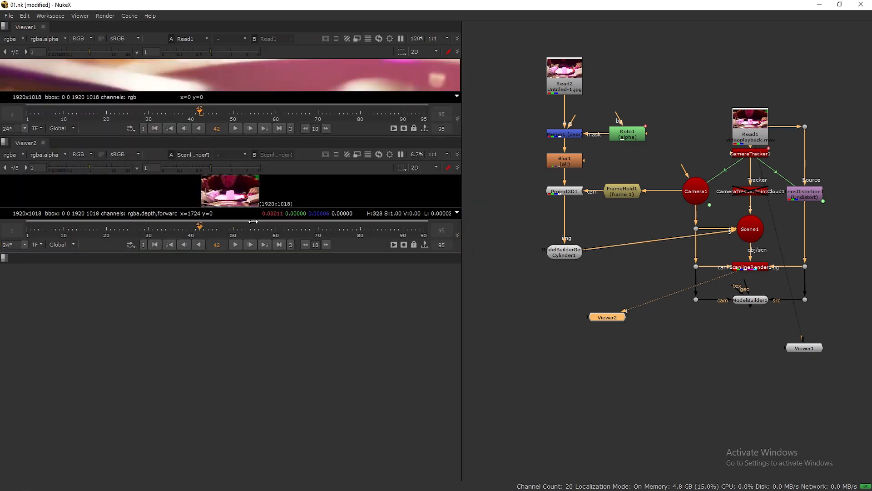
pyautogui.moveTo(25, 142); pyautogui.dragTo(27, 261)
pyautogui.click(5, 142)
pyautogui.click(28, 200)
pyautogui.click(4, 141)
pyautogui.click(125, 211)
pyautogui.click(5, 142)
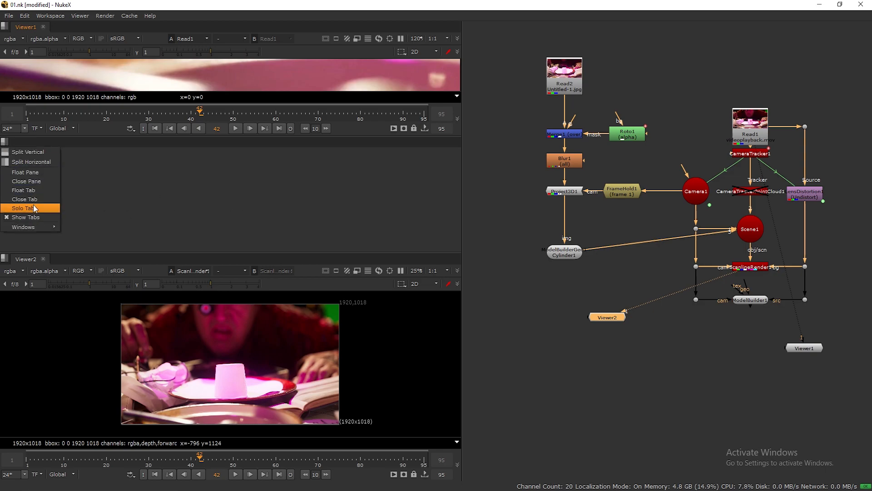
pyautogui.click(36, 181)
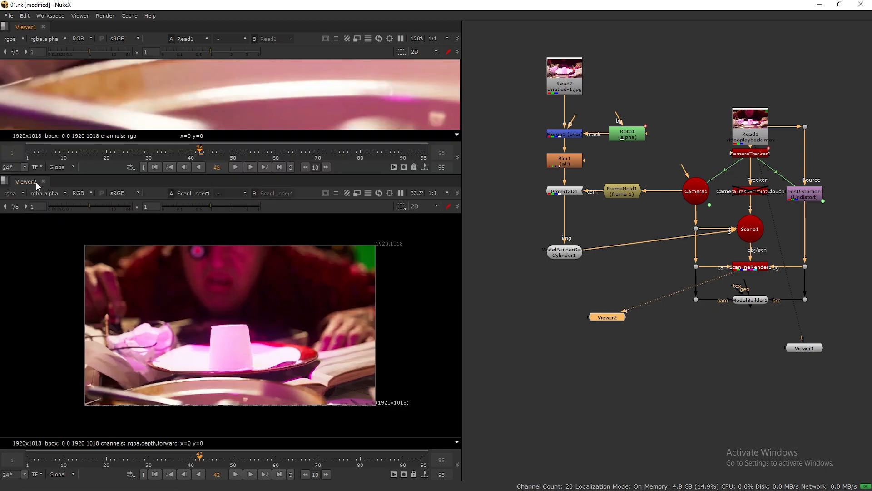
# - Resize the two viewer panes to similar heights and frame the cup in both
pyautogui.moveTo(276, 176); pyautogui.dragTo(279, 222)
pyautogui.scroll(-2, 288, 97)
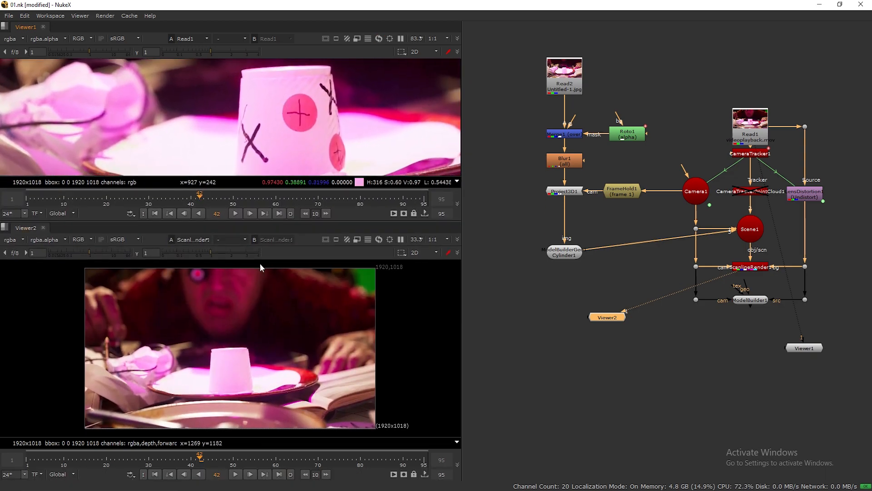
pyautogui.scroll(1, 259, 297)
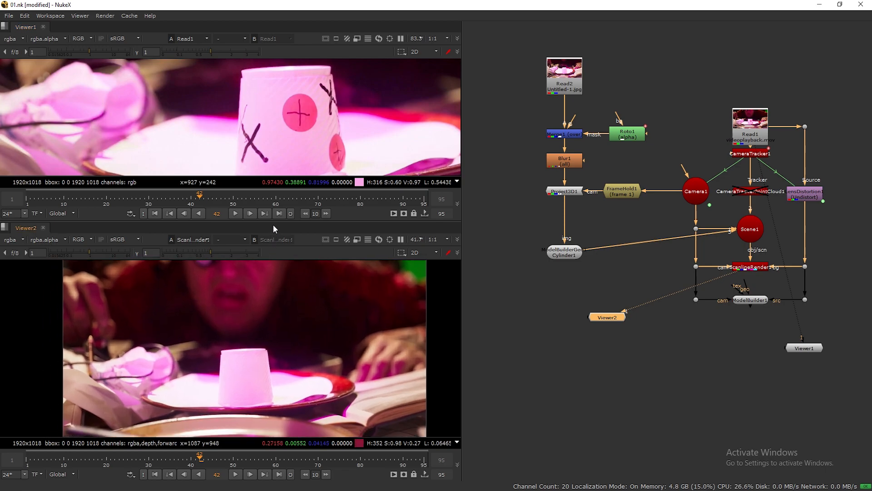
pyautogui.moveTo(273, 222); pyautogui.dragTo(276, 265)
pyautogui.scroll(1, 279, 137)
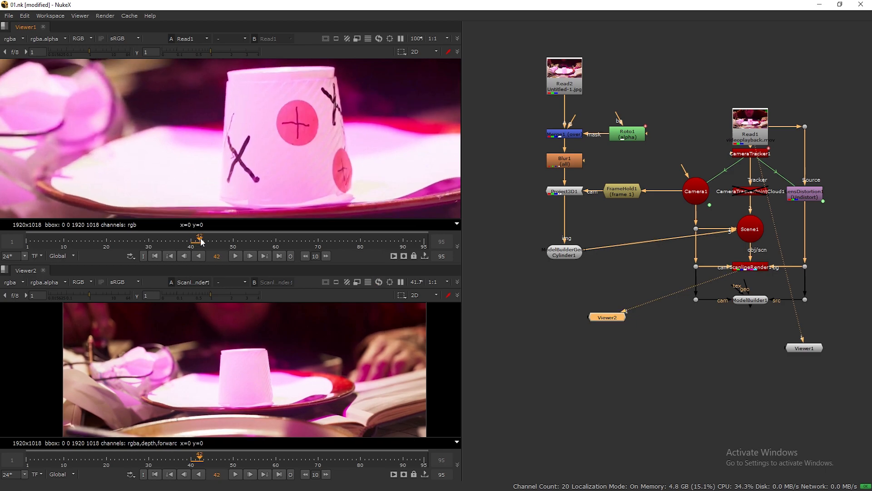
# - Go to frame 55, set Blur1's size to 15, and close its properties
pyautogui.click(574, 165)
pyautogui.doubleClick(573, 165)
pyautogui.moveTo(497, 284); pyautogui.dragTo(703, 211)
pyautogui.moveTo(201, 241); pyautogui.dragTo(207, 244)
pyautogui.click(794, 259)
pyautogui.click(811, 264)
pyautogui.scroll(3, 248, 363)
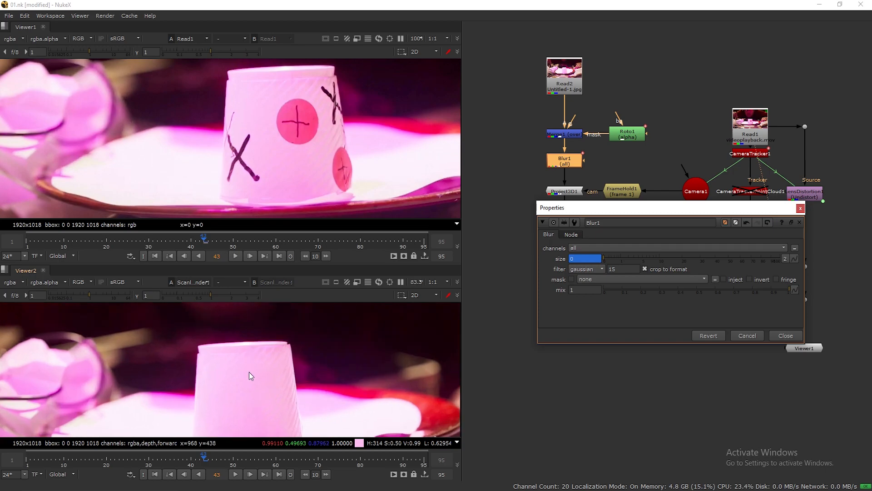
pyautogui.click(209, 243)
pyautogui.moveTo(208, 243); pyautogui.dragTo(257, 246)
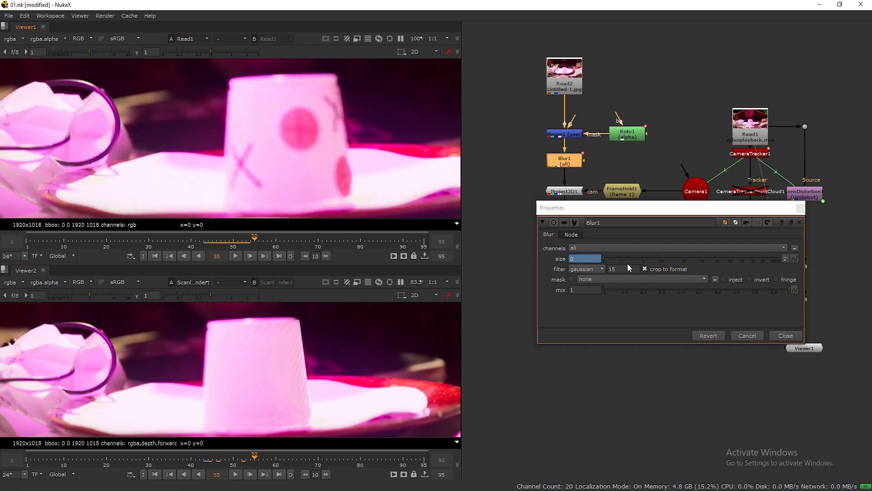
pyautogui.moveTo(608, 258); pyautogui.dragTo(674, 257)
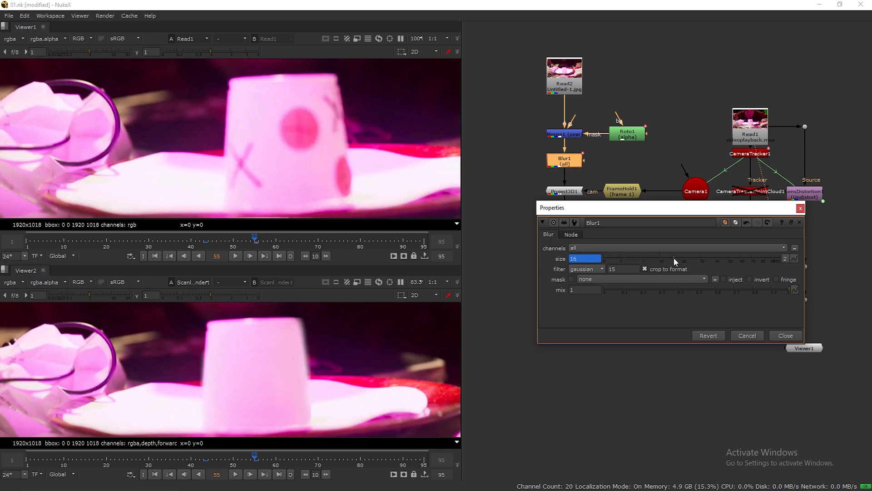
pyautogui.moveTo(674, 257); pyautogui.dragTo(671, 257)
pyautogui.click(785, 335)
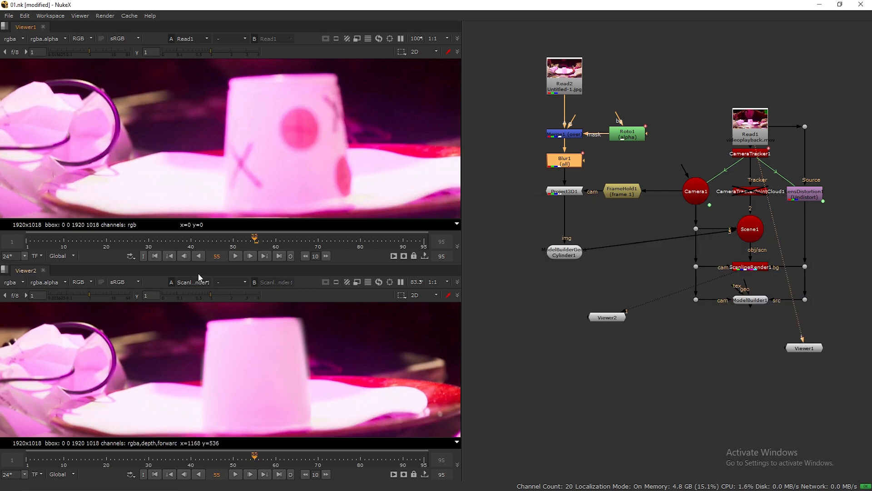
# - Go to frame 82, set Blur1's size to 30.5, close its properties and save the script
pyautogui.moveTo(257, 244); pyautogui.dragTo(371, 248)
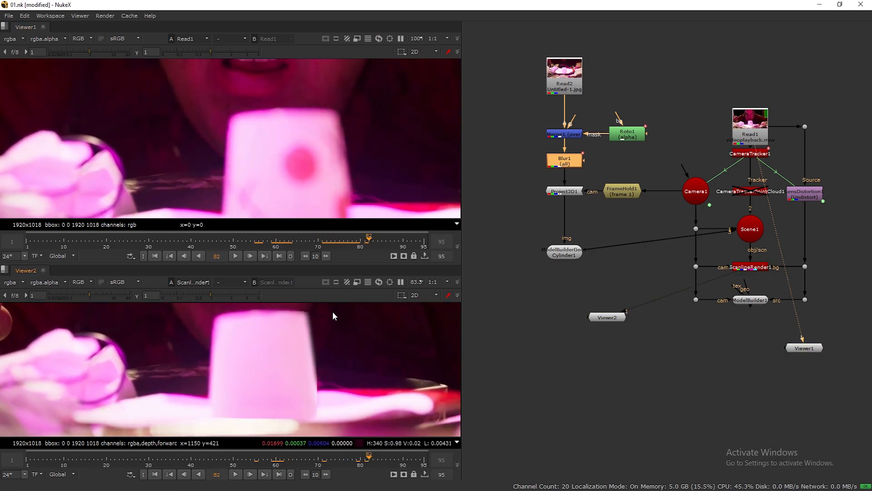
pyautogui.doubleClick(566, 163)
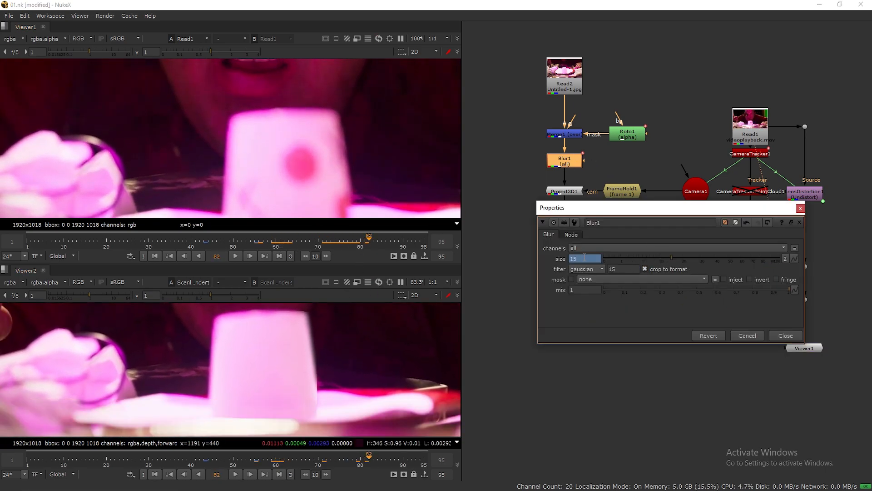
pyautogui.moveTo(671, 257); pyautogui.dragTo(700, 260)
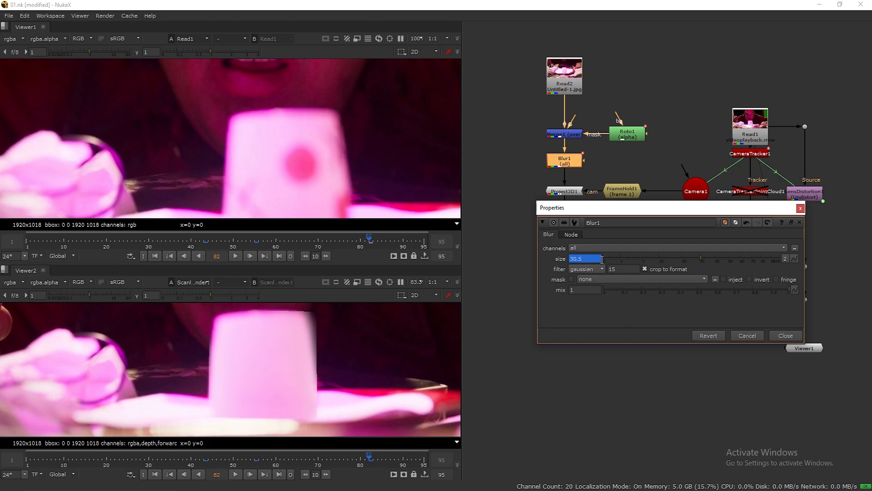
pyautogui.click(800, 208)
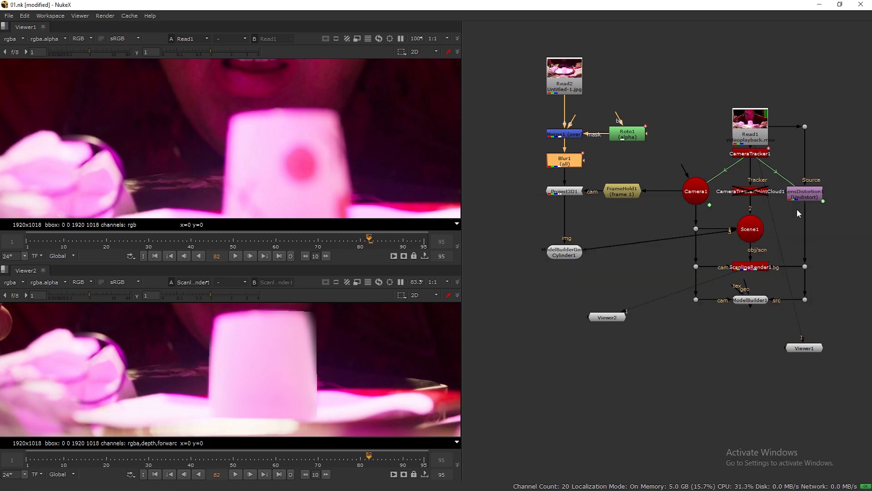
pyautogui.hotkey('ctrl', 's')
pyautogui.moveTo(319, 360); pyautogui.dragTo(333, 355, button='middle')
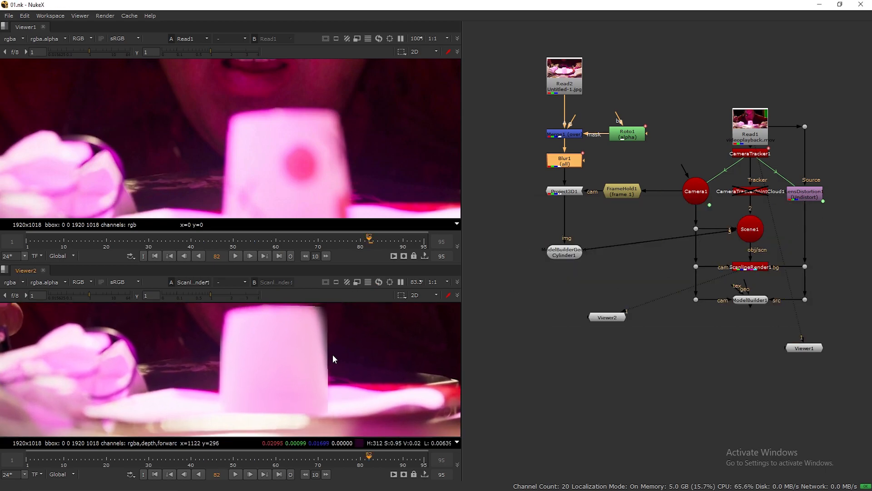
# - Open Roto1's properties, compare its shape with the cup at frames 82 and 38, and close them
pyautogui.doubleClick(633, 138)
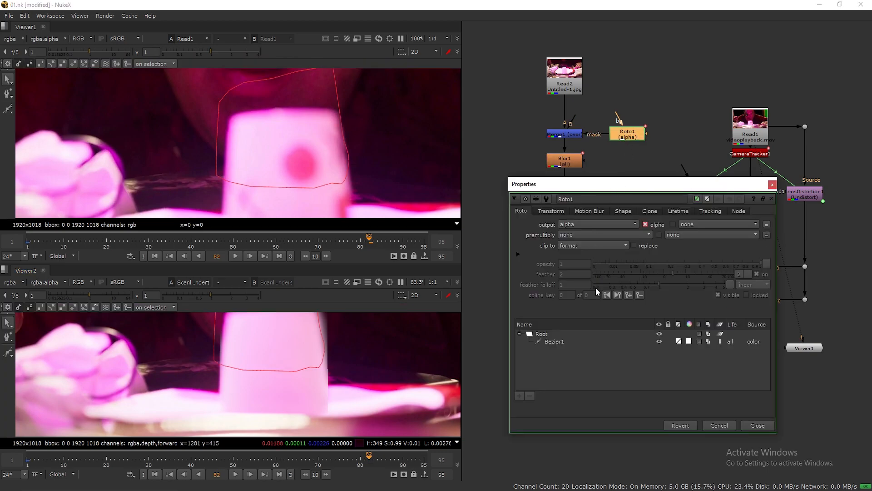
pyautogui.moveTo(336, 346); pyautogui.dragTo(337, 367, button='middle')
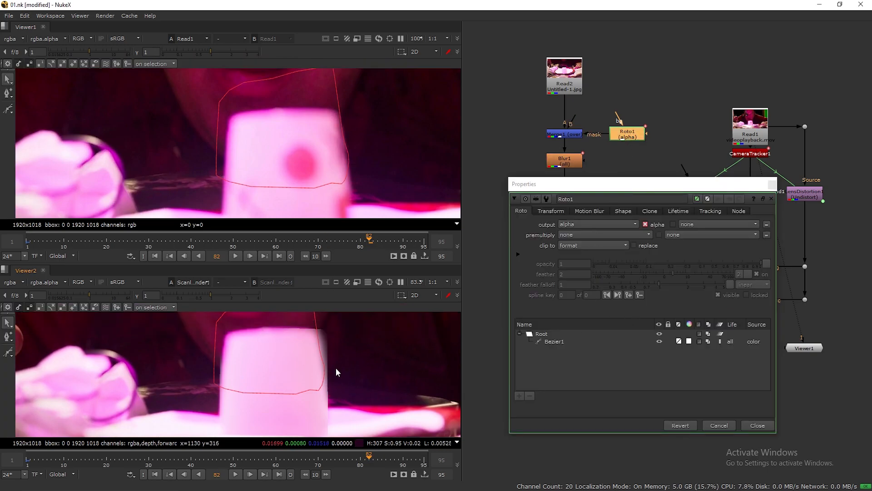
pyautogui.click(191, 460)
pyautogui.moveTo(191, 460); pyautogui.dragTo(183, 460)
pyautogui.moveTo(283, 372); pyautogui.dragTo(301, 365, button='middle')
pyautogui.click(772, 185)
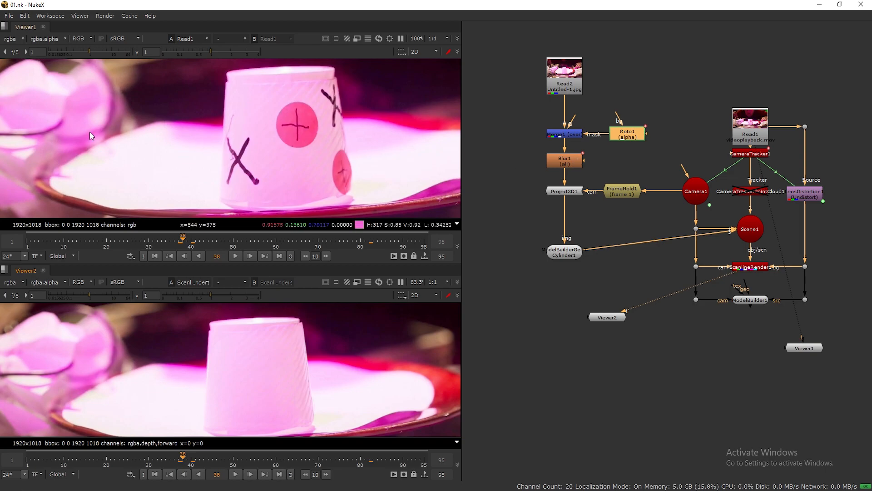
# - Close the Viewer2 pane and display ScanlineRender1 in Viewer1
pyautogui.click(5, 270)
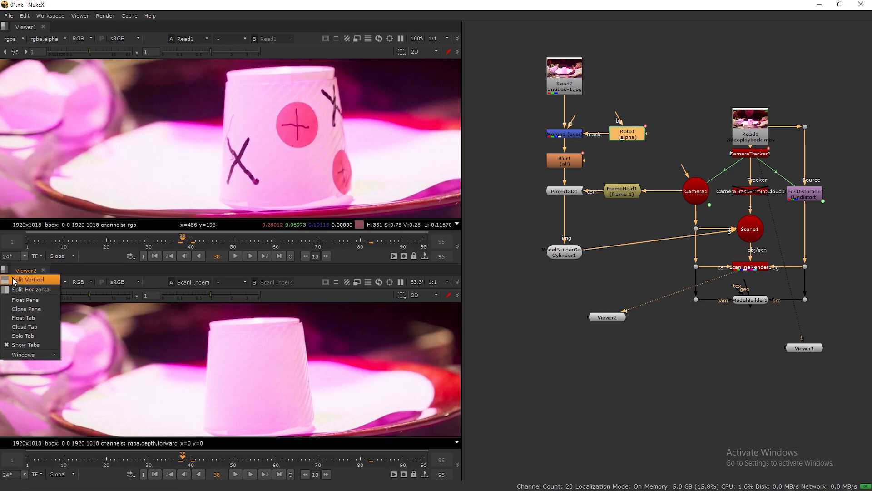
pyautogui.click(29, 310)
pyautogui.moveTo(805, 354); pyautogui.dragTo(792, 368)
pyautogui.click(750, 267)
pyautogui.click(750, 153)
pyautogui.moveTo(768, 224); pyautogui.dragTo(751, 268)
pyautogui.scroll(1, 302, 229)
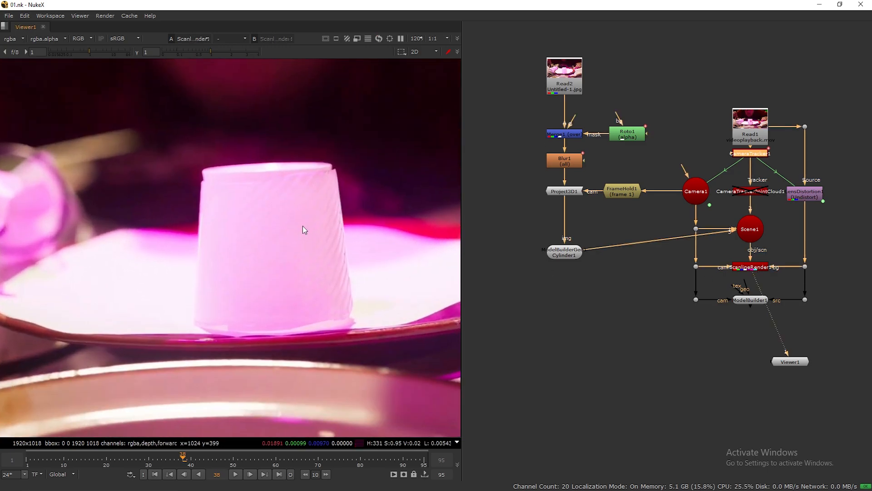
# - Play the rendered result to check the patch on the cup, and return to the first frame
pyautogui.click(236, 475)
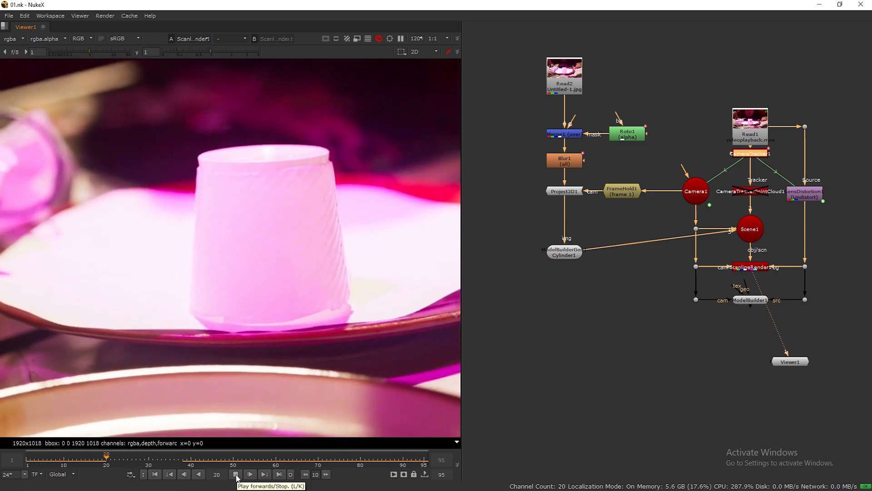
pyautogui.click(236, 475)
pyautogui.click(236, 475)
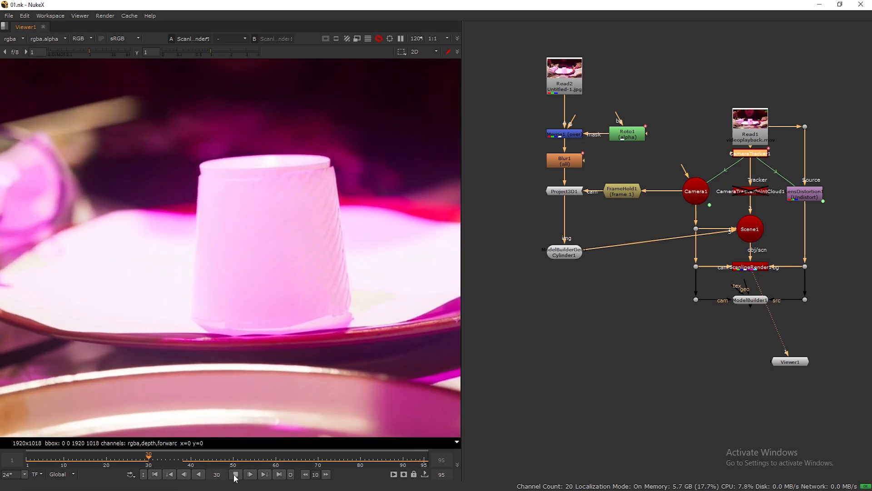
pyautogui.click(235, 475)
pyautogui.click(155, 475)
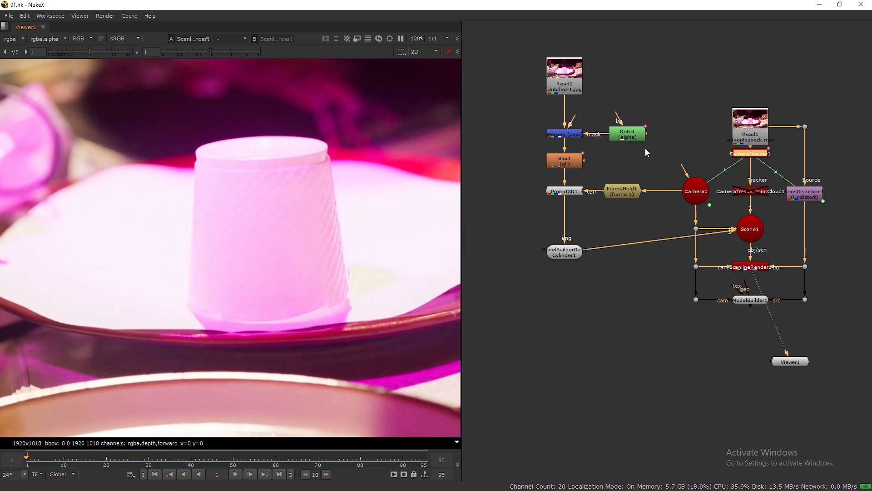
pyautogui.doubleClick(633, 135)
pyautogui.moveTo(584, 182); pyautogui.dragTo(629, 162)
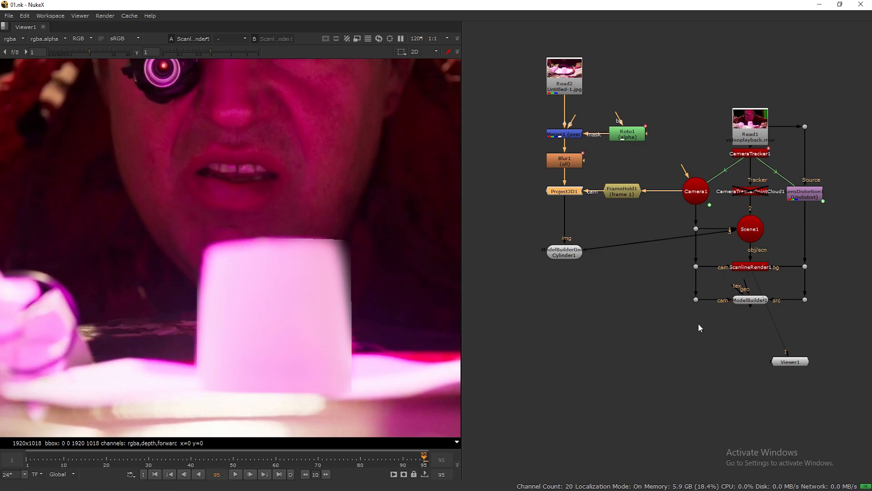
# - Delete ModelBuilder1 and its two connecting dots below ScanlineRender1
pyautogui.moveTo(696, 326); pyautogui.dragTo(672, 341, button='middle')
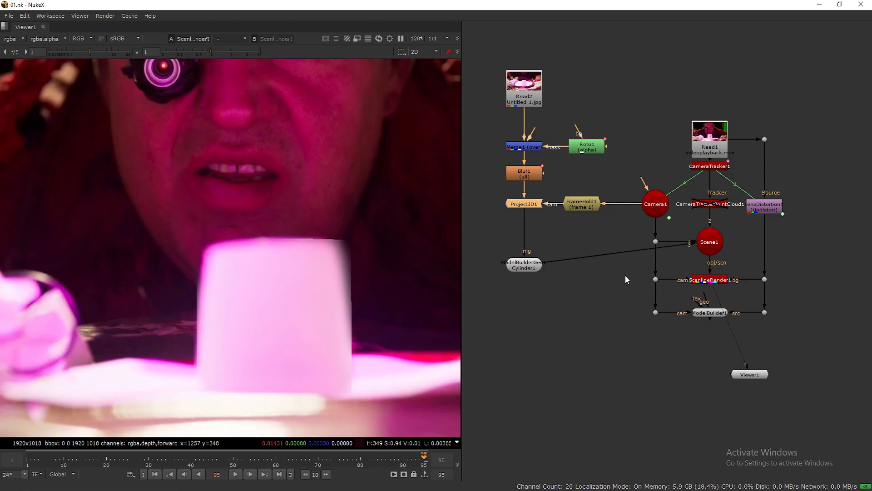
pyautogui.moveTo(633, 298); pyautogui.dragTo(806, 343)
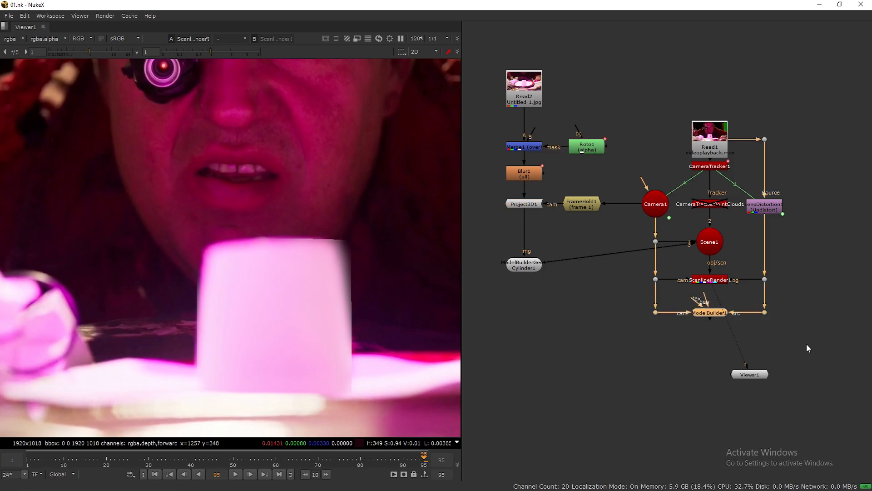
pyautogui.press('Delete')
# - Add a Merge node below ScanlineRender1 and connect its A input to the render
pyautogui.click(677, 333)
pyautogui.press('m')
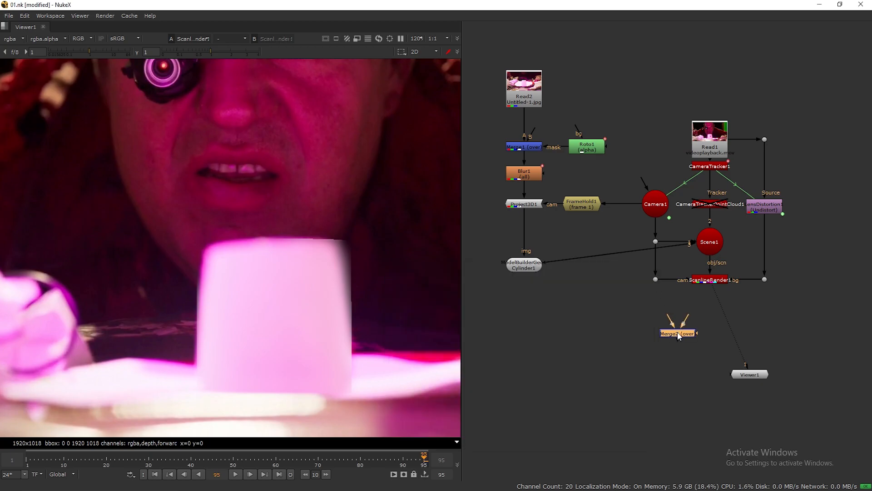
pyautogui.moveTo(713, 341); pyautogui.dragTo(710, 281)
pyautogui.moveTo(718, 344); pyautogui.dragTo(710, 344)
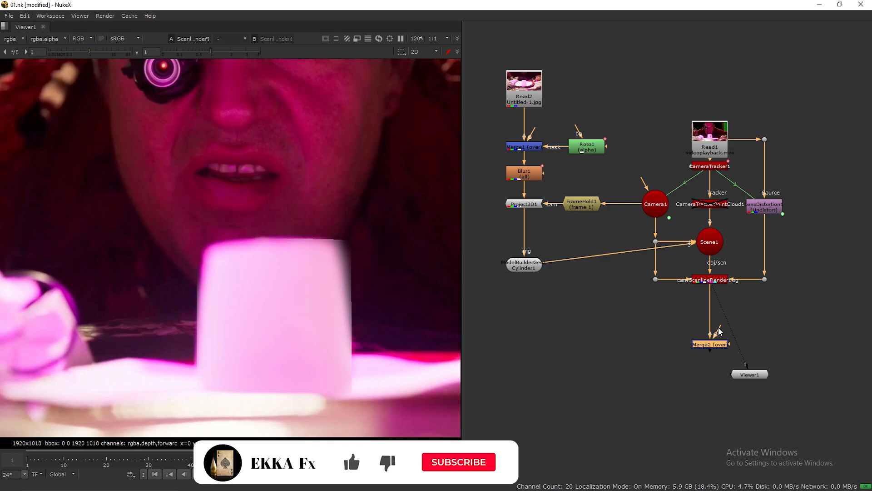
pyautogui.moveTo(824, 292); pyautogui.dragTo(798, 291, button='middle')
# - Route Merge2's B input through new dots to the original Read1 footage along the outer side of the node tree
pyautogui.click(770, 331)
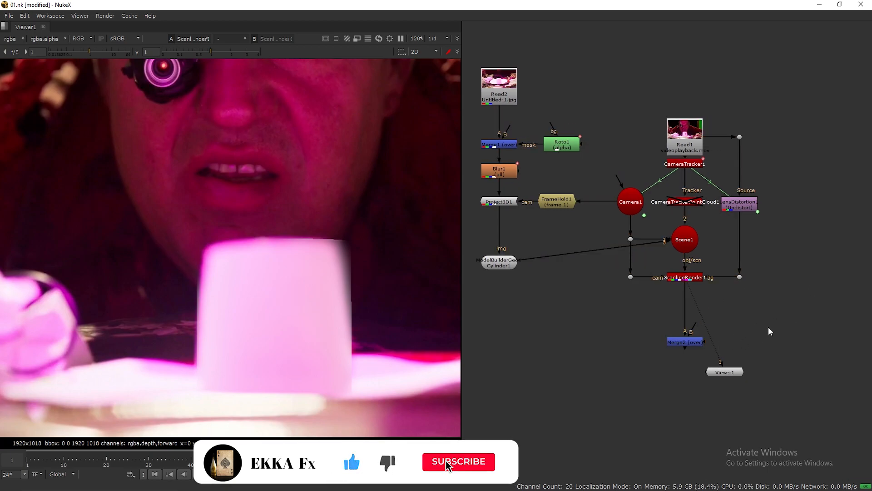
pyautogui.press('Tab')
pyautogui.write('dot')
pyautogui.press('Return')
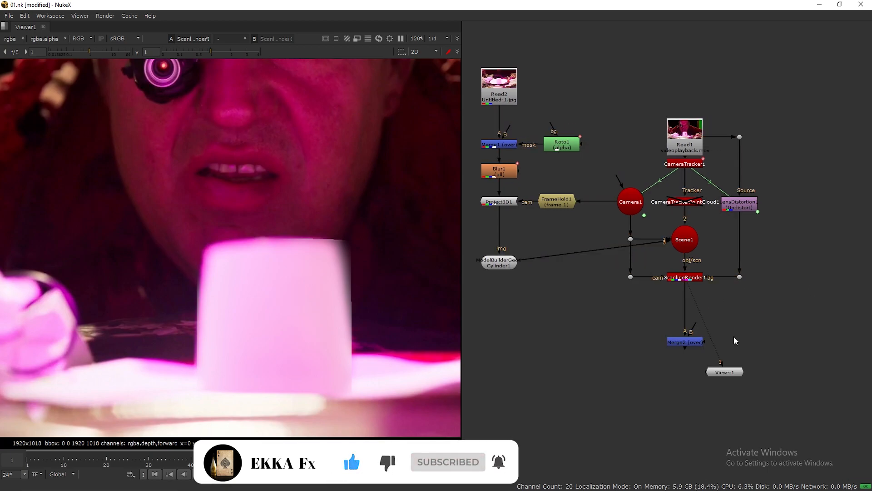
pyautogui.moveTo(771, 336); pyautogui.dragTo(803, 343)
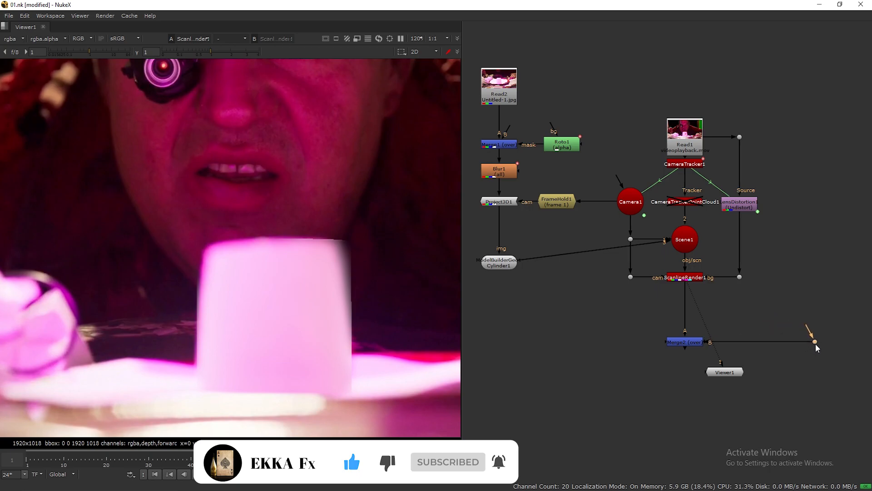
pyautogui.moveTo(811, 311); pyautogui.dragTo(741, 139)
pyautogui.keyDown('ctrl'); pyautogui.moveTo(778, 239); pyautogui.dragTo(818, 139); pyautogui.keyUp('ctrl')
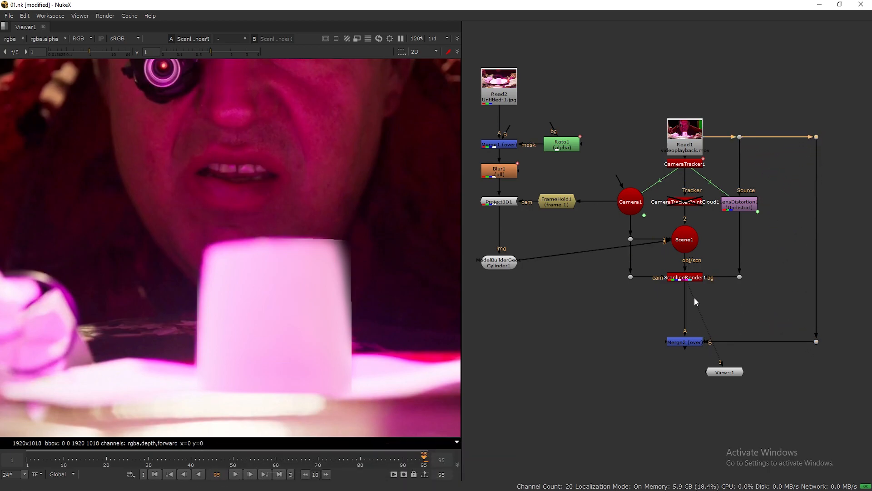
# - Display Merge2 in the viewer and insert another Merge node between ScanlineRender1 and Merge2
pyautogui.moveTo(692, 337); pyautogui.dragTo(688, 398)
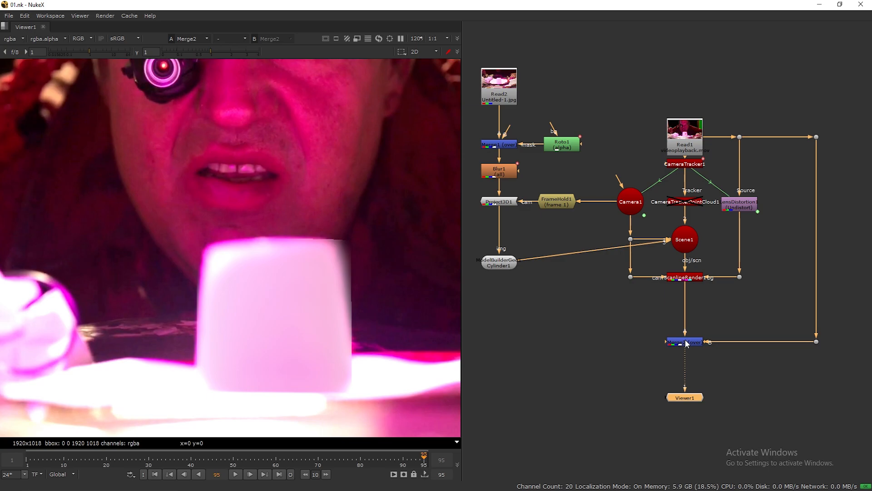
pyautogui.press('m')
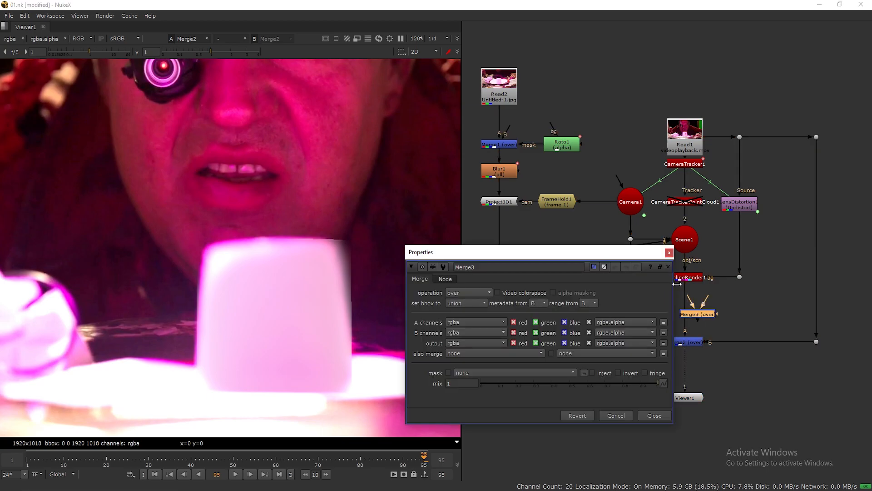
pyautogui.moveTo(699, 316); pyautogui.dragTo(694, 313)
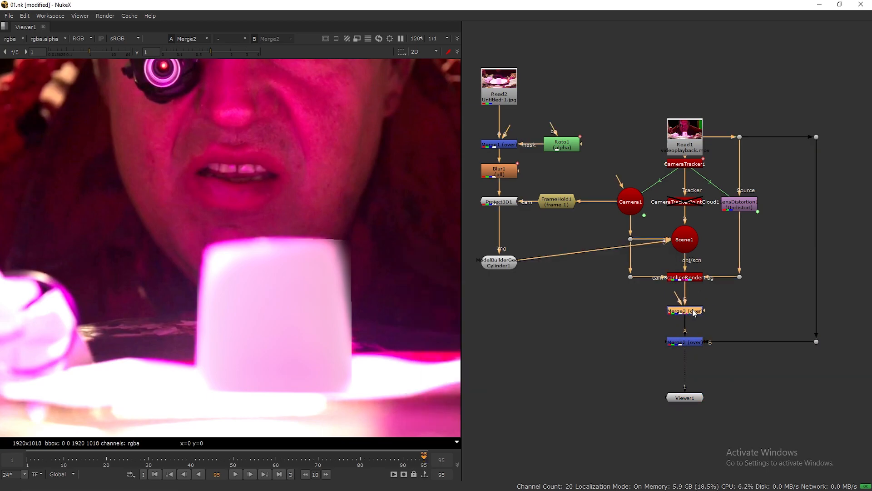
# - Add a Roto node beside Merge3 and draw a closed Bezier shape over the cup at frame 95
pyautogui.click(734, 304)
pyautogui.press('o')
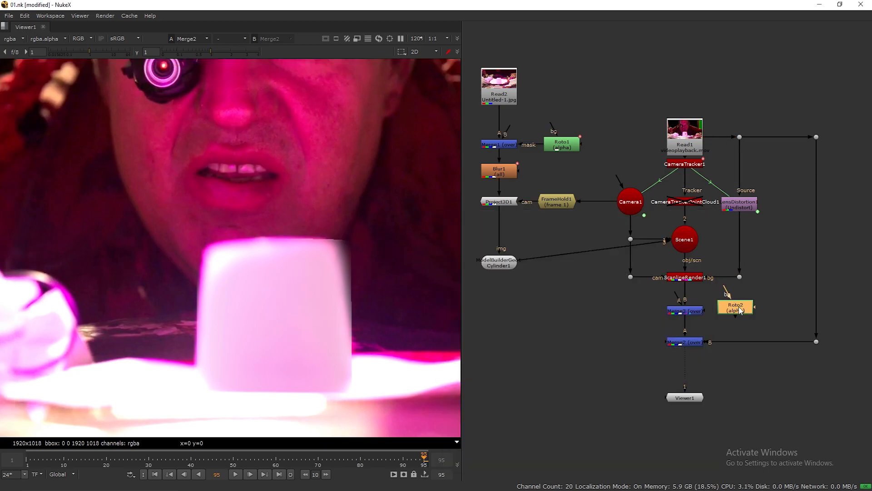
pyautogui.doubleClick(748, 310)
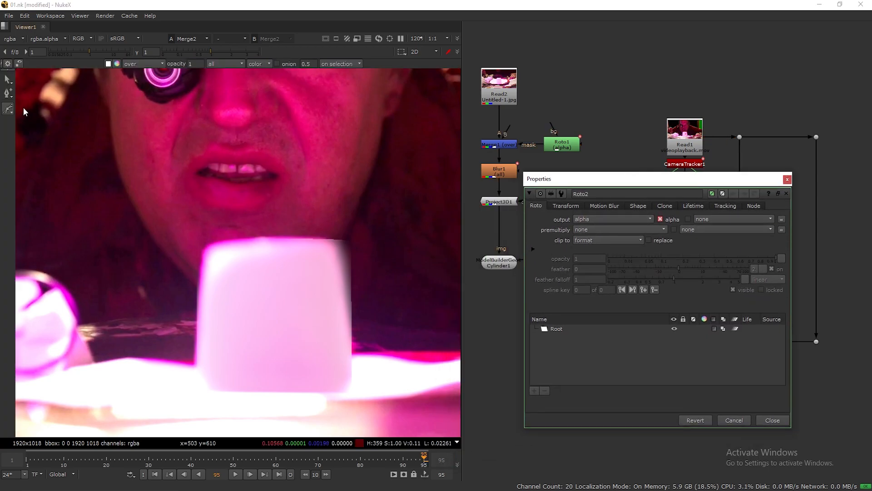
pyautogui.click(316, 223)
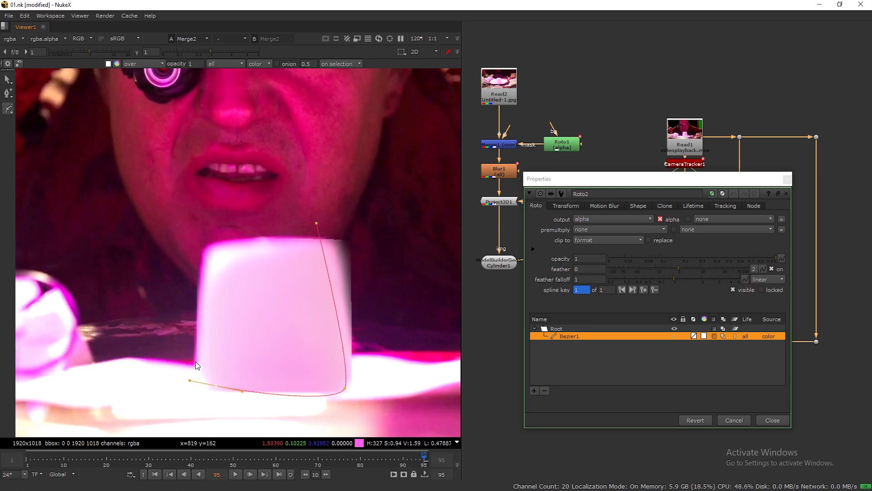
pyautogui.moveTo(219, 235); pyautogui.dragTo(253, 227)
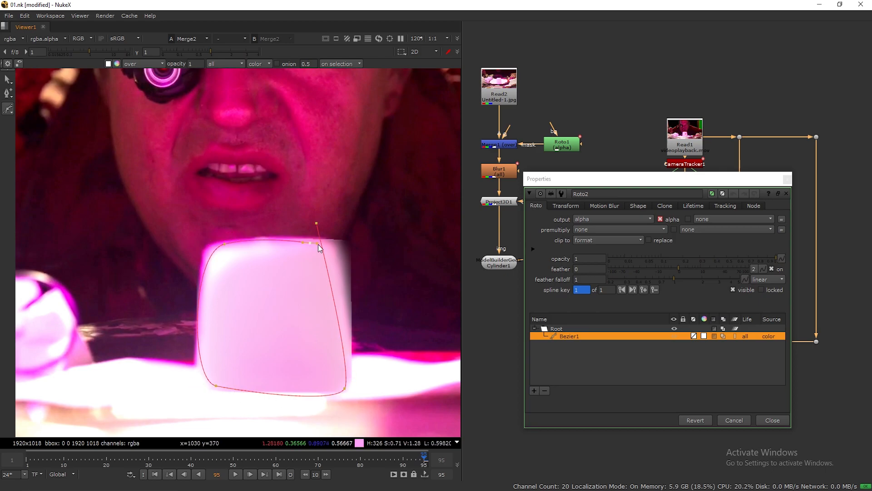
pyautogui.click(316, 223)
pyautogui.moveTo(317, 223); pyautogui.dragTo(321, 249)
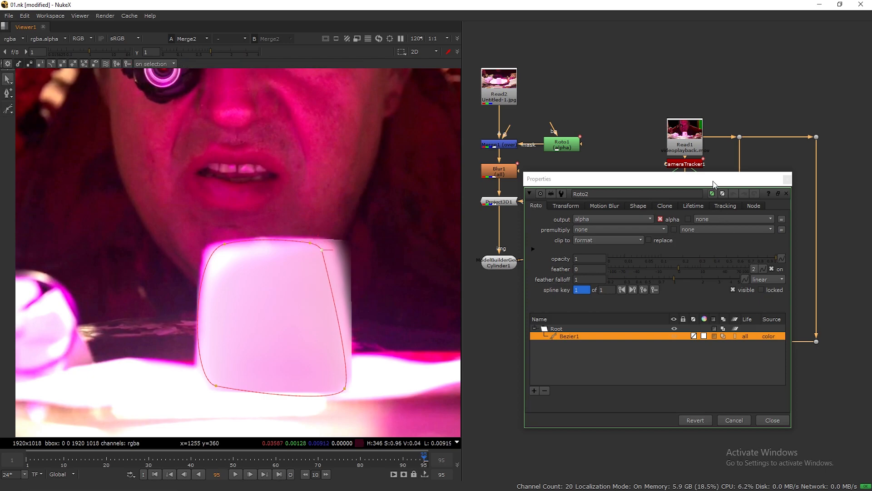
# - Connect Roto2 as Merge3's mask and swap Merge3's A and B inputs
pyautogui.moveTo(714, 184); pyautogui.dragTo(538, 183)
pyautogui.moveTo(733, 312); pyautogui.dragTo(735, 312)
pyautogui.moveTo(736, 310); pyautogui.dragTo(742, 314)
pyautogui.moveTo(543, 180); pyautogui.dragTo(645, 85)
pyautogui.click(685, 312)
pyautogui.hotkey('shift', 'x')
# - Move the Roto2 shape's corner points inward so it sits within the cup at frame 95
pyautogui.moveTo(339, 225); pyautogui.dragTo(202, 262)
pyautogui.moveTo(310, 244)
pyautogui.mouseDown()
pyautogui.moveTo(307, 272)
pyautogui.moveTo(312, 248)
pyautogui.mouseUp()
pyautogui.moveTo(345, 391); pyautogui.dragTo(345, 365)
pyautogui.moveTo(216, 386); pyautogui.dragTo(220, 365)
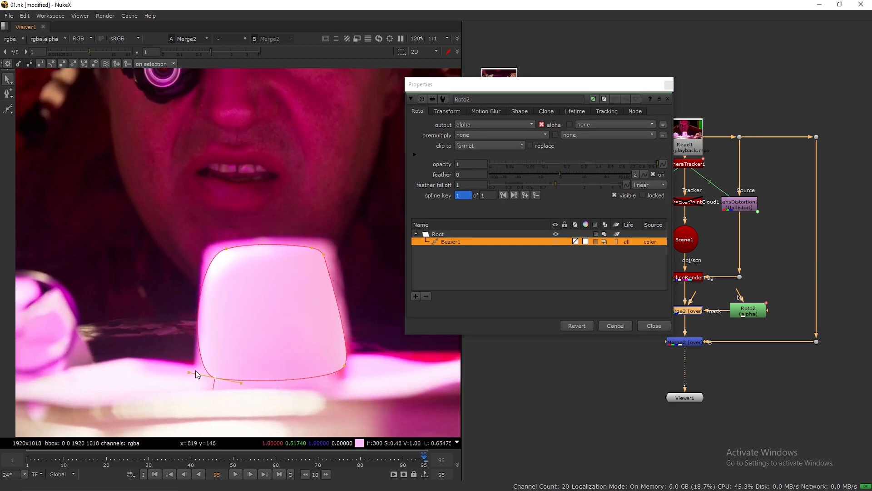
# - Set the Roto2 shape's opacity to 0.96 and its feather falloff to 3.15, and move the properties window aside
pyautogui.moveTo(560, 174); pyautogui.dragTo(590, 176)
pyautogui.hotkey('ctrl', 'z')
pyautogui.moveTo(348, 373)
pyautogui.mouseDown()
pyautogui.moveTo(331, 372)
pyautogui.moveTo(339, 370)
pyautogui.mouseUp()
pyautogui.moveTo(578, 174); pyautogui.dragTo(585, 172)
pyautogui.moveTo(657, 164); pyautogui.dragTo(654, 164)
pyautogui.moveTo(555, 184); pyautogui.dragTo(597, 173)
pyautogui.click(644, 176)
pyautogui.click(654, 179)
pyautogui.moveTo(551, 83); pyautogui.dragTo(718, 261)
pyautogui.moveTo(676, 169); pyautogui.dragTo(677, 91, button='middle')
pyautogui.moveTo(681, 262); pyautogui.dragTo(651, 258)
# - Keyframe the Roto2 shape's position on the cup while stepping back from about frame 80 to frame 50
pyautogui.moveTo(380, 460); pyautogui.dragTo(356, 459)
pyautogui.moveTo(165, 218); pyautogui.dragTo(389, 398)
pyautogui.moveTo(336, 372); pyautogui.dragTo(343, 299)
pyautogui.click(318, 459)
pyautogui.click(276, 459)
pyautogui.hotkey('shift', 'Left')
pyautogui.moveTo(735, 345); pyautogui.dragTo(714, 351)
# - At frame 50, move the Roto2 shape's four corners outward to follow the cup's outline
pyautogui.moveTo(286, 147); pyautogui.dragTo(342, 201)
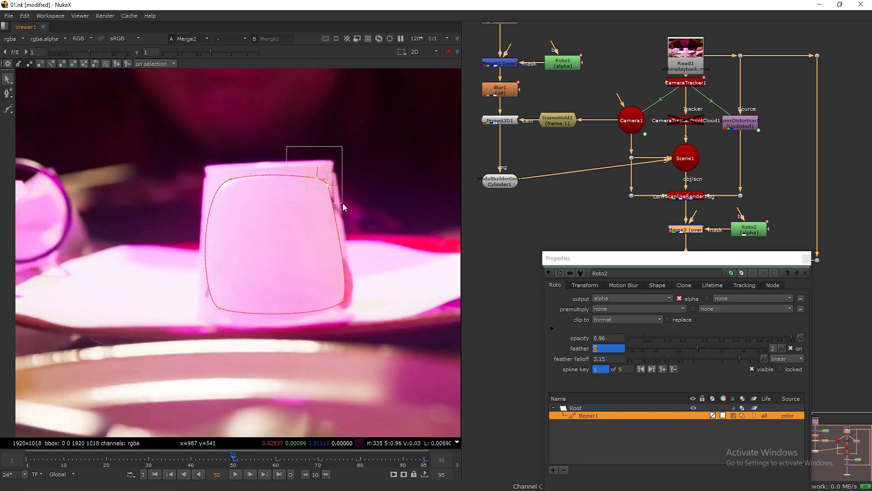
pyautogui.moveTo(343, 299); pyautogui.dragTo(351, 303)
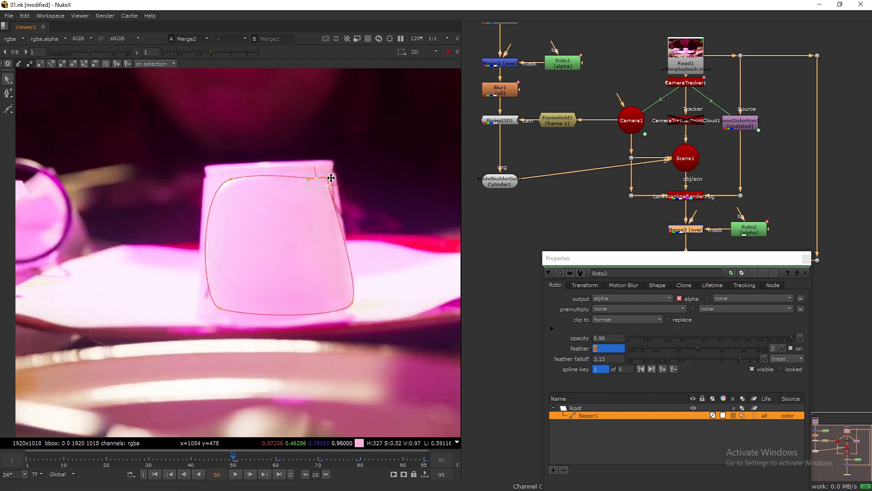
pyautogui.scroll(3, 331, 178)
pyautogui.moveTo(331, 178); pyautogui.dragTo(345, 168)
pyautogui.moveTo(372, 426); pyautogui.dragTo(367, 428)
pyautogui.moveTo(301, 355); pyautogui.dragTo(340, 261, button='middle')
pyautogui.moveTo(149, 342); pyautogui.dragTo(132, 348)
pyautogui.moveTo(171, 108); pyautogui.dragTo(186, 179, button='middle')
pyautogui.moveTo(187, 158); pyautogui.dragTo(166, 147)
# - Adjust the tangents and feather points of the Roto2 shape at frame 50 to soften its upper and lower corners
pyautogui.moveTo(105, 165); pyautogui.dragTo(98, 168)
pyautogui.moveTo(169, 158)
pyautogui.mouseDown()
pyautogui.moveTo(173, 176)
pyautogui.moveTo(177, 153)
pyautogui.mouseUp()
pyautogui.scroll(-1, 333, 164)
pyautogui.click(365, 147)
pyautogui.moveTo(364, 157); pyautogui.dragTo(362, 167)
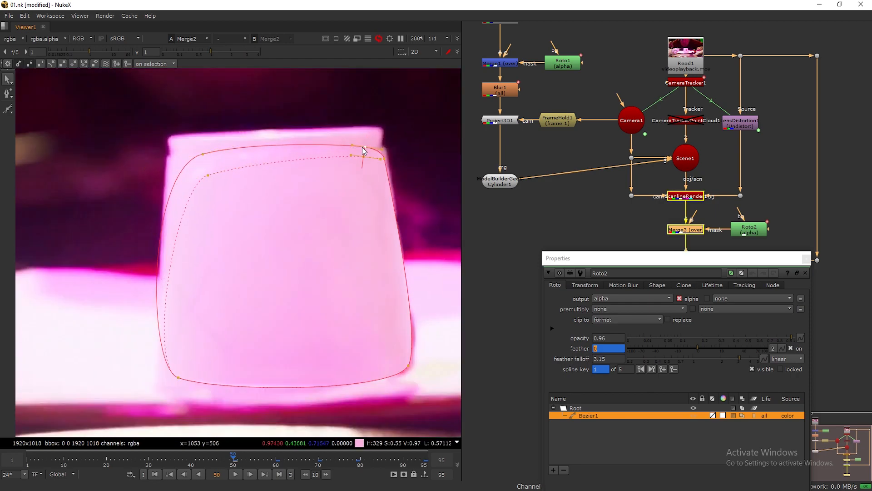
pyautogui.moveTo(392, 157); pyautogui.dragTo(384, 92, button='middle')
pyautogui.moveTo(401, 301)
pyautogui.mouseDown()
pyautogui.moveTo(351, 266)
pyautogui.moveTo(405, 303)
pyautogui.mouseUp()
# - Go to about frame 40 and refit the Roto2 shape's corner and feather points to the cup
pyautogui.scroll(-1, 405, 302)
pyautogui.click(193, 462)
pyautogui.moveTo(210, 128); pyautogui.dragTo(195, 128)
pyautogui.moveTo(204, 158); pyautogui.dragTo(206, 183)
pyautogui.moveTo(371, 131); pyautogui.dragTo(369, 132)
pyautogui.moveTo(369, 287); pyautogui.dragTo(364, 261, button='middle')
pyautogui.moveTo(384, 282)
pyautogui.mouseDown()
pyautogui.moveTo(372, 279)
pyautogui.moveTo(385, 296)
pyautogui.mouseUp()
pyautogui.moveTo(190, 291); pyautogui.dragTo(193, 274, button='middle')
pyautogui.moveTo(187, 275); pyautogui.dragTo(183, 287)
pyautogui.moveTo(204, 139); pyautogui.dragTo(201, 129)
pyautogui.moveTo(192, 90); pyautogui.dragTo(192, 92)
# - Go to frame 20 and refit the Roto2 shape's corner and feather points to the cup
pyautogui.moveTo(195, 463); pyautogui.dragTo(106, 463)
pyautogui.scroll(-2, 268, 193)
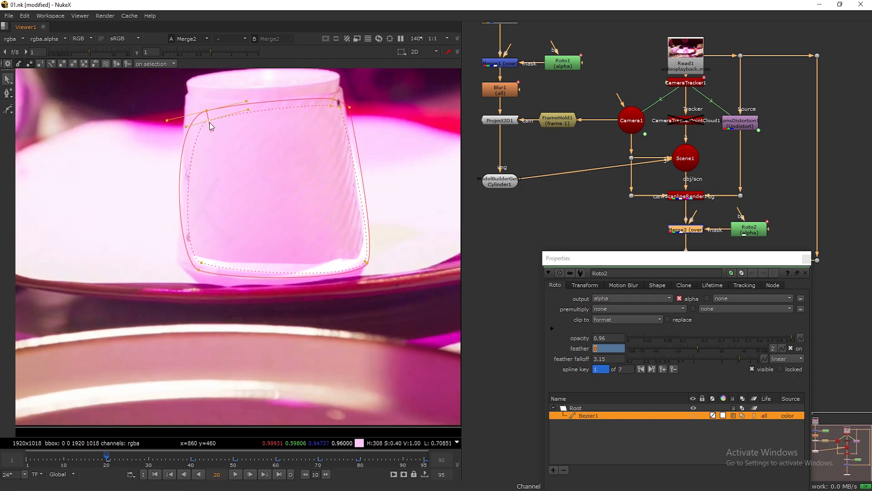
pyautogui.moveTo(208, 124); pyautogui.dragTo(209, 128)
pyautogui.moveTo(205, 104); pyautogui.dragTo(206, 107)
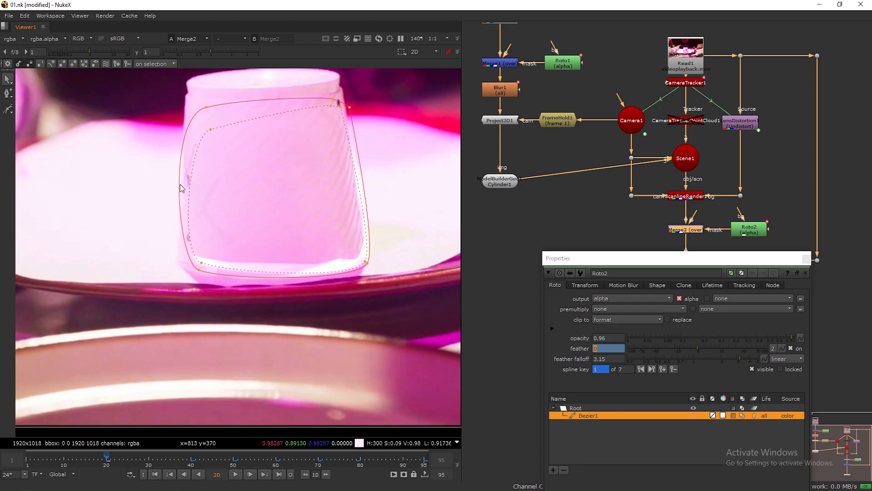
pyautogui.moveTo(202, 263); pyautogui.dragTo(191, 255)
pyautogui.moveTo(210, 130); pyautogui.dragTo(209, 127)
pyautogui.moveTo(356, 114); pyautogui.dragTo(329, 95)
pyautogui.moveTo(367, 262); pyautogui.dragTo(363, 264)
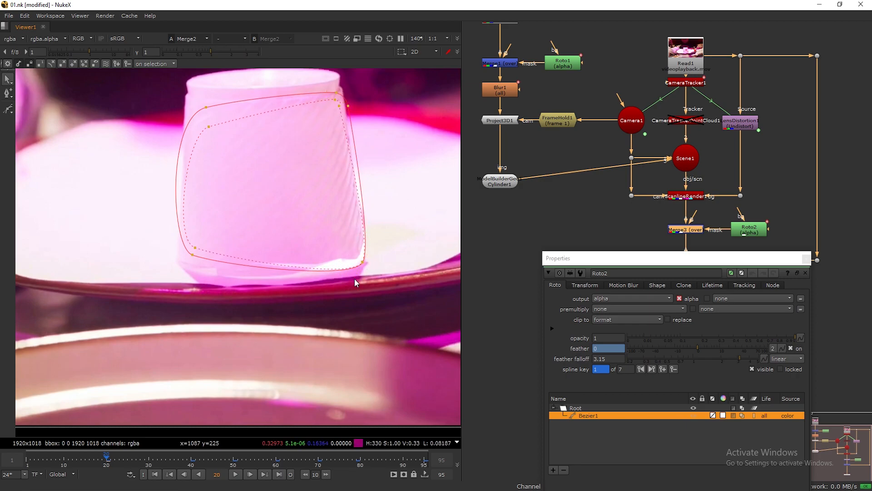
pyautogui.click(353, 277)
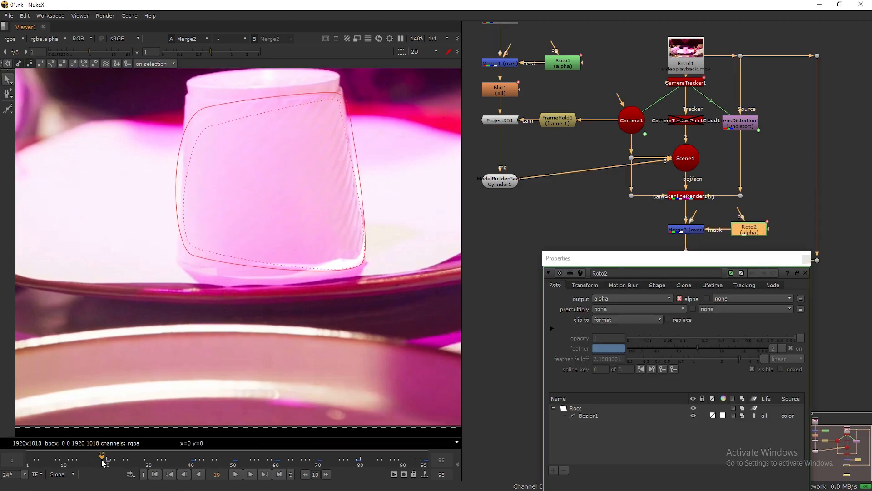
# - At frame 2, reposition the Roto2 shape's upper corners and lower-left corner to follow the cup
pyautogui.moveTo(108, 463); pyautogui.dragTo(31, 461)
pyautogui.moveTo(192, 97)
pyautogui.mouseDown()
pyautogui.moveTo(223, 132)
pyautogui.moveTo(202, 110)
pyautogui.mouseUp()
pyautogui.moveTo(325, 87); pyautogui.dragTo(352, 107)
pyautogui.moveTo(339, 93); pyautogui.dragTo(339, 86)
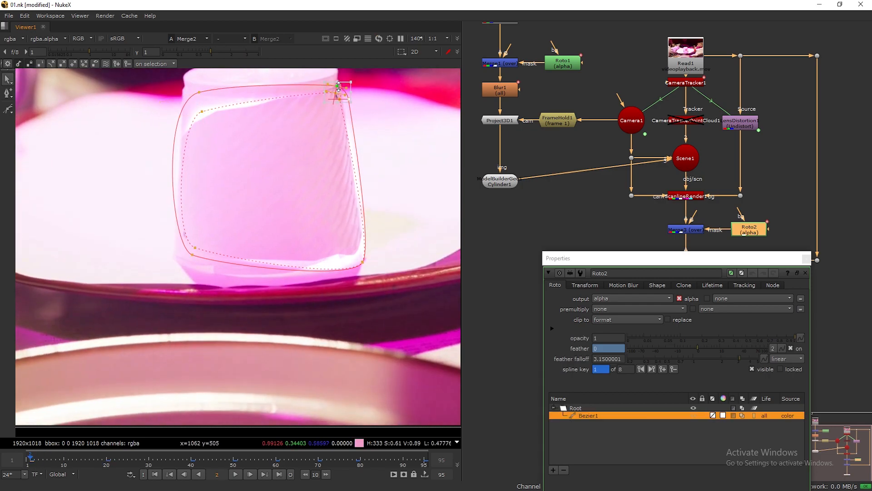
pyautogui.moveTo(192, 255); pyautogui.dragTo(192, 257)
# - Disable the Roto1 node and play the shot to check the patch
pyautogui.click(562, 62)
pyautogui.press('d')
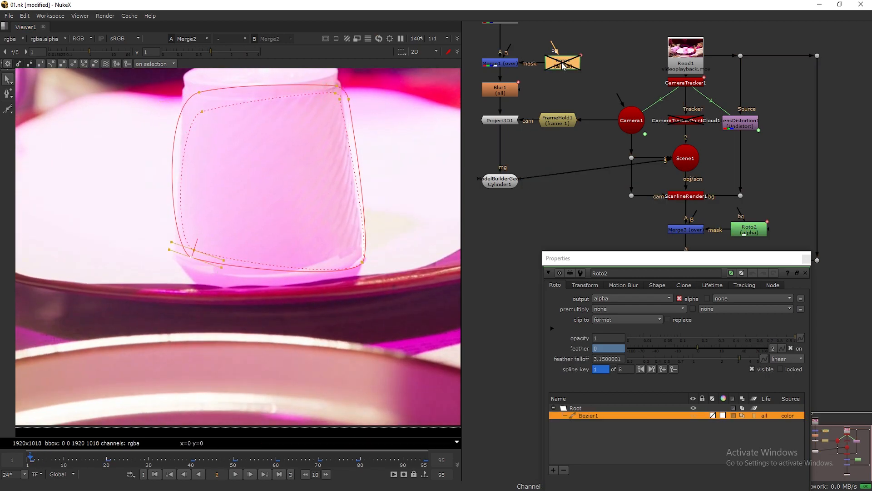
pyautogui.click(235, 474)
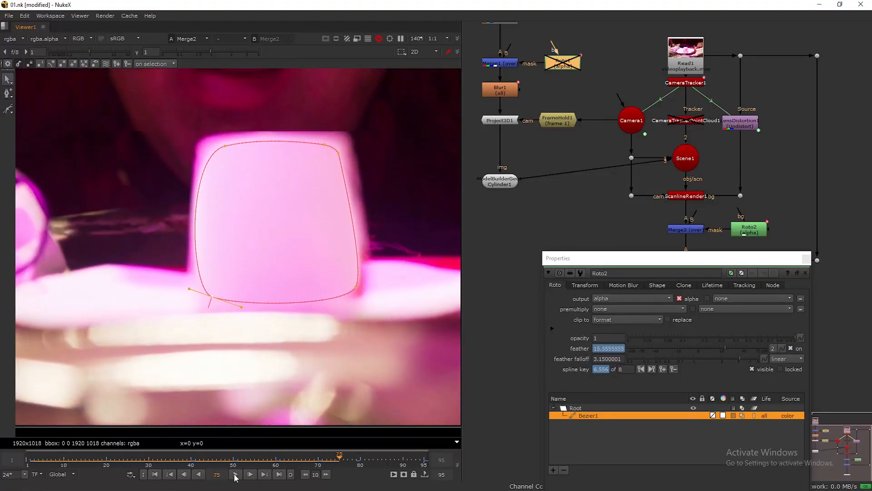
# - At frame 70, move the Roto2 shape's lower-right corner outward with a soft edge and set its feather falloff to 0.85
pyautogui.click(318, 459)
pyautogui.keyDown('ctrl'); pyautogui.moveTo(356, 273); pyautogui.dragTo(366, 278); pyautogui.keyUp('ctrl')
pyautogui.moveTo(721, 348)
pyautogui.mouseDown()
pyautogui.moveTo(747, 360)
pyautogui.moveTo(757, 348)
pyautogui.moveTo(685, 358)
pyautogui.mouseUp()
pyautogui.click(807, 258)
pyautogui.doubleClick(749, 229)
pyautogui.click(589, 415)
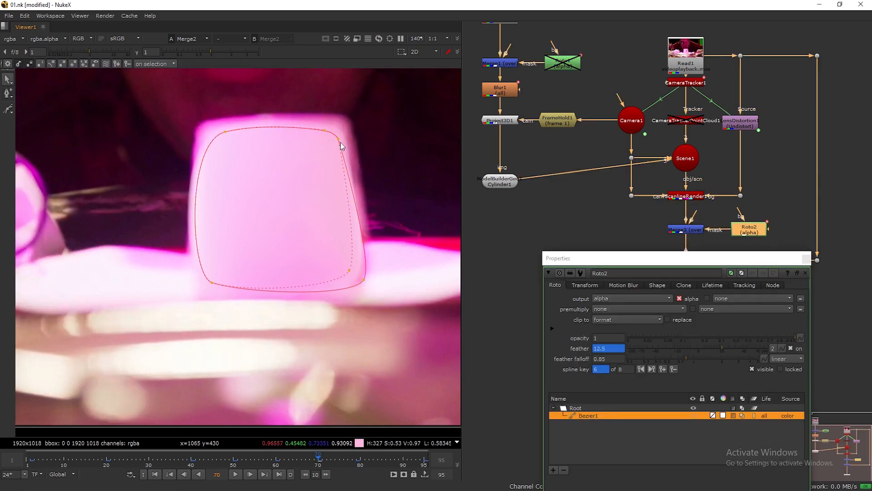
# - Refit the Roto2 shape's right corners and upper-left corner to the cup at frame 70, with the feather kept inside
pyautogui.moveTo(339, 138); pyautogui.dragTo(345, 135)
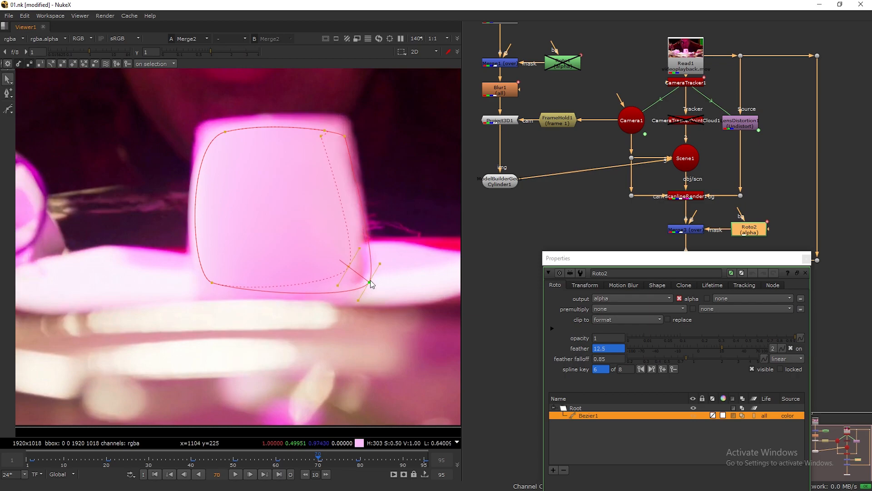
pyautogui.moveTo(198, 195); pyautogui.dragTo(200, 190)
pyautogui.click(225, 132)
pyautogui.moveTo(191, 142); pyautogui.dragTo(203, 138)
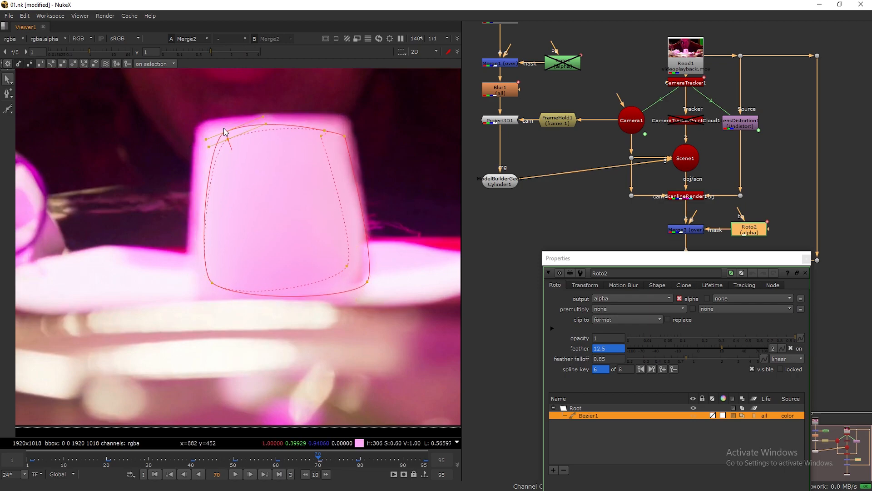
# - At frame 79, extend the Roto2 shape to the cup's right edge, pull its feather points inward, and save the script
pyautogui.click(237, 474)
pyautogui.click(237, 474)
pyautogui.moveTo(369, 460); pyautogui.dragTo(357, 466)
pyautogui.moveTo(314, 127); pyautogui.dragTo(366, 304)
pyautogui.click(356, 300)
pyautogui.moveTo(339, 166)
pyautogui.keyDown('ctrl'); pyautogui.mouseDown()
pyautogui.moveTo(326, 171)
pyautogui.moveTo(324, 145)
pyautogui.moveTo(358, 161)
pyautogui.moveTo(345, 160)
pyautogui.mouseUp(); pyautogui.keyUp('ctrl')
pyautogui.moveTo(331, 160); pyautogui.dragTo(310, 160)
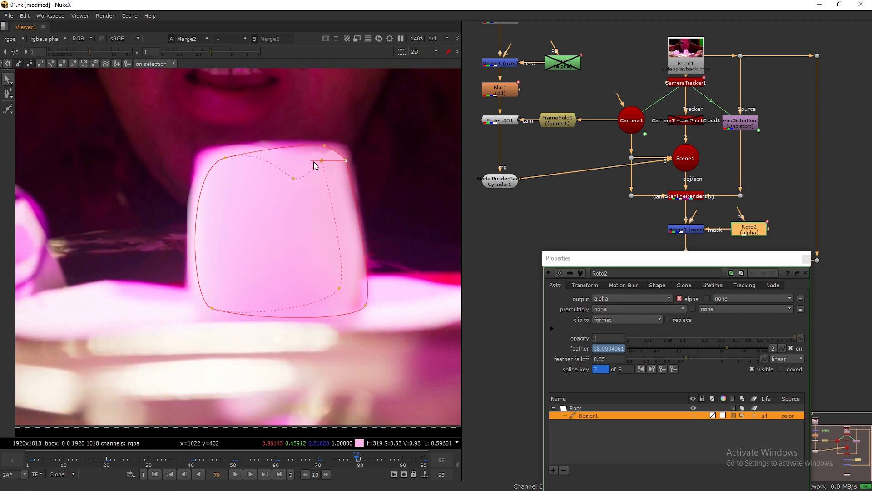
pyautogui.moveTo(349, 170); pyautogui.dragTo(327, 182)
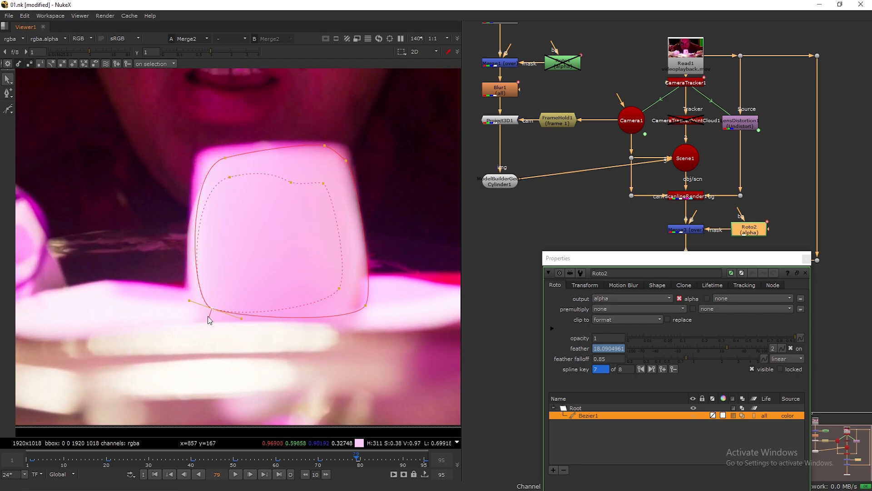
pyautogui.moveTo(211, 309); pyautogui.dragTo(211, 263)
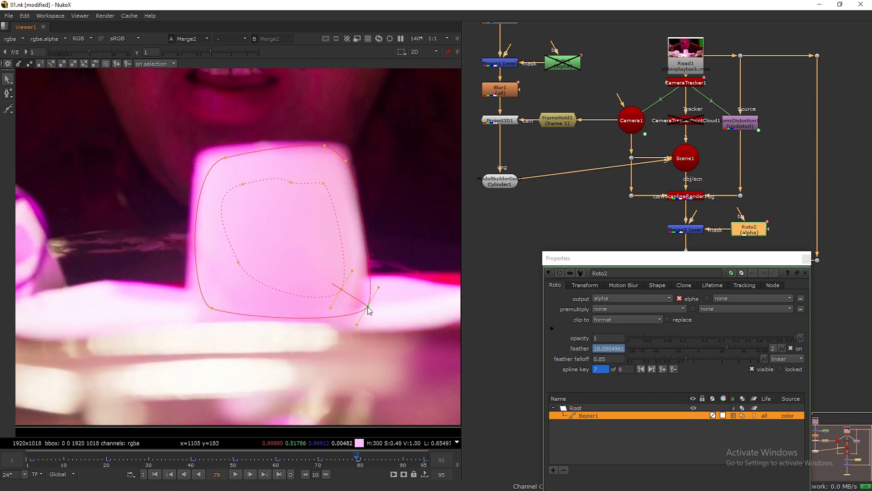
pyautogui.hotkey('ctrl', 's')
# - At frame 95, pull the Roto2 shape's feather points well inward and move its right corners out to the cup's edge
pyautogui.hotkey('alt', 'Right')
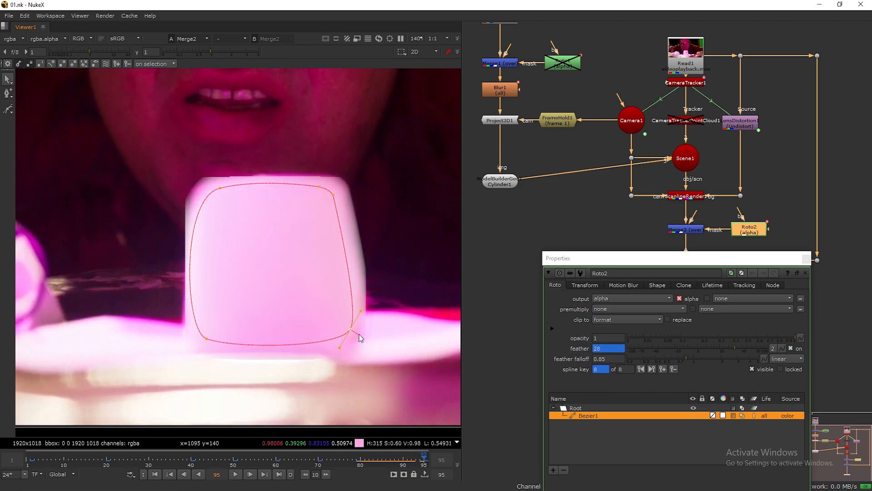
pyautogui.moveTo(351, 329); pyautogui.dragTo(325, 313)
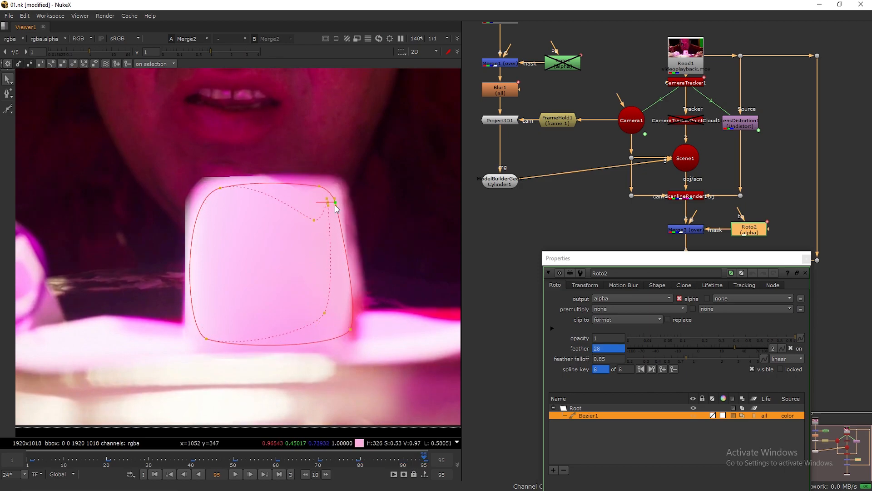
pyautogui.moveTo(326, 195); pyautogui.dragTo(346, 200)
pyautogui.moveTo(319, 240); pyautogui.dragTo(326, 273)
pyautogui.moveTo(219, 185); pyautogui.dragTo(242, 218)
pyautogui.moveTo(214, 333); pyautogui.dragTo(226, 294)
pyautogui.click(242, 217)
pyautogui.moveTo(348, 189); pyautogui.dragTo(348, 196)
pyautogui.moveTo(351, 330); pyautogui.dragTo(327, 274)
pyautogui.click(347, 195)
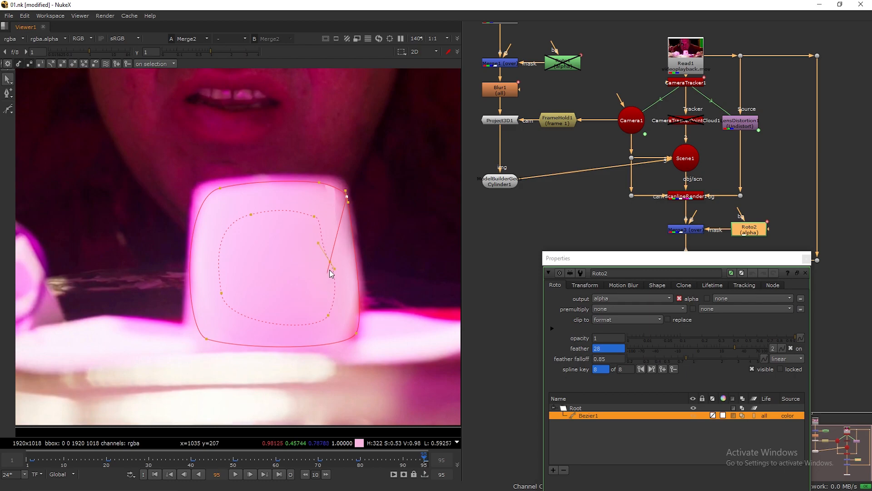
# - Keyframe the Roto2 shape's opacity at frame 95, play the shot, and go to frame 50
pyautogui.click(800, 338)
pyautogui.click(795, 344)
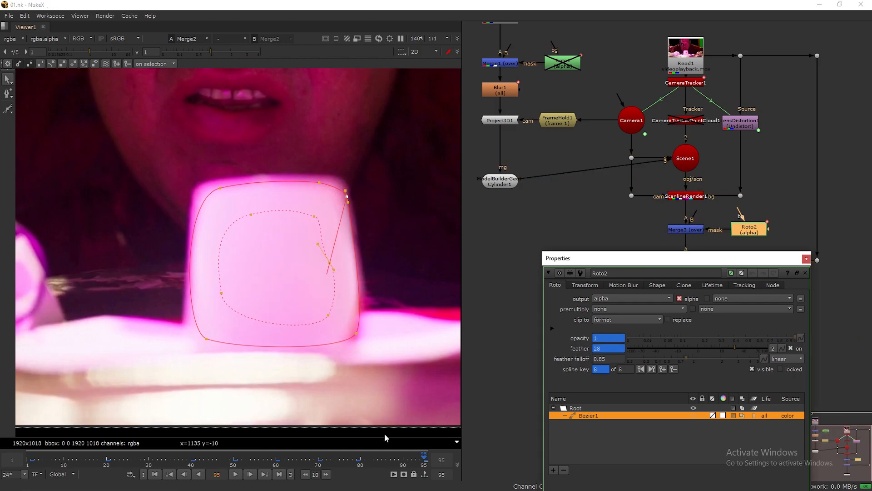
pyautogui.press('l')
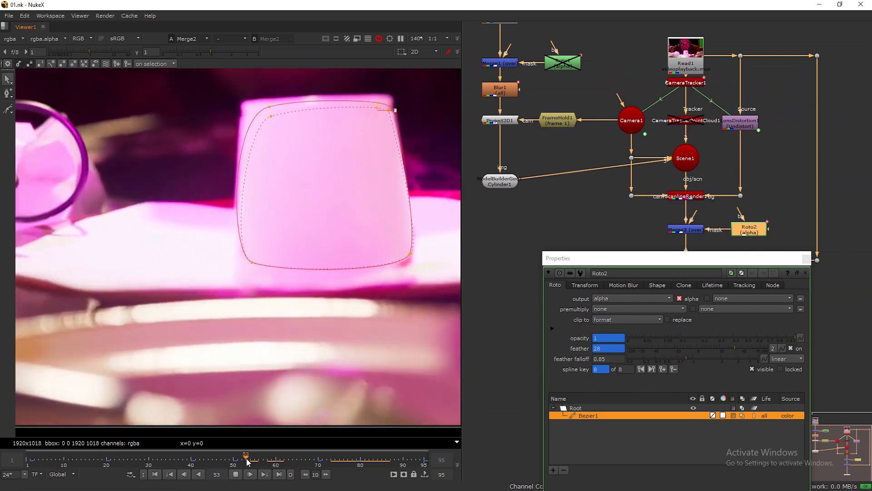
pyautogui.click(237, 461)
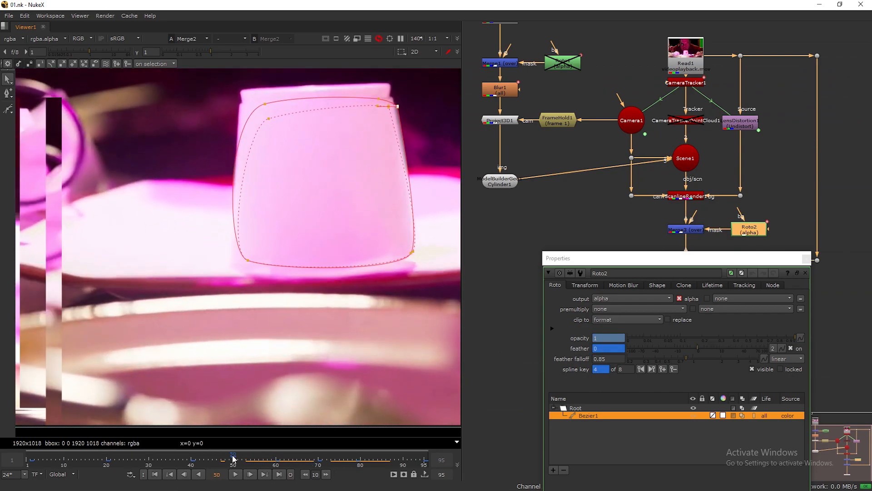
# - At frame 60, adjust the Roto2 shape's right corners and inner feather points, undoing the last point moves
pyautogui.hotkey('shift', 'Right')
pyautogui.moveTo(405, 265); pyautogui.dragTo(389, 250)
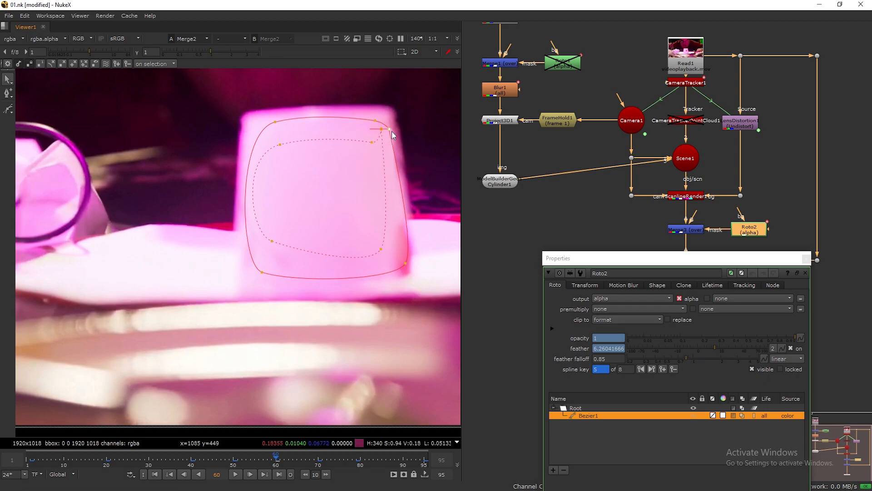
pyautogui.hotkey('ctrl', 'z')
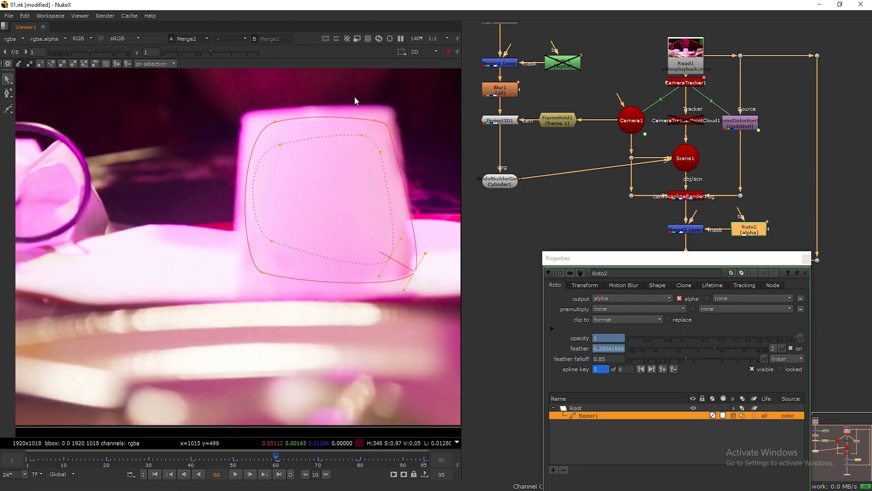
pyautogui.hotkey('ctrl', 'z')
# - Play the shot with the node properties closed, stop playback, and save the script
pyautogui.press('l')
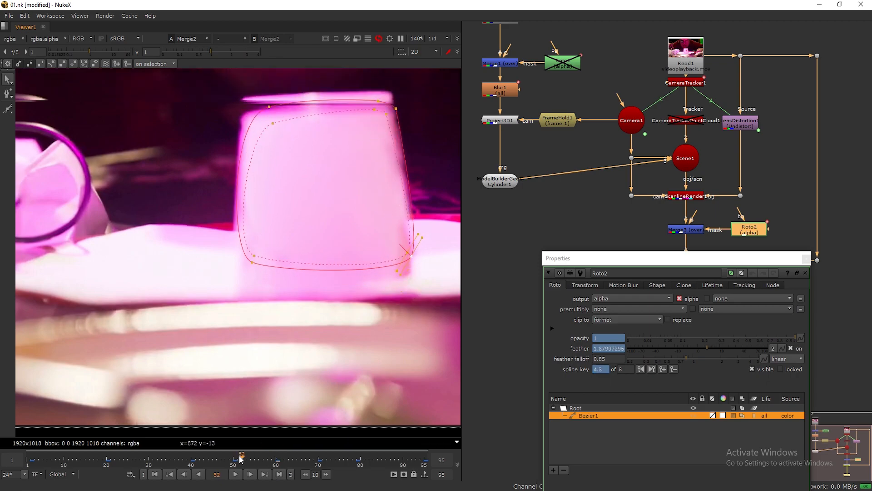
pyautogui.hotkey('ctrl', 'shift', 'a')
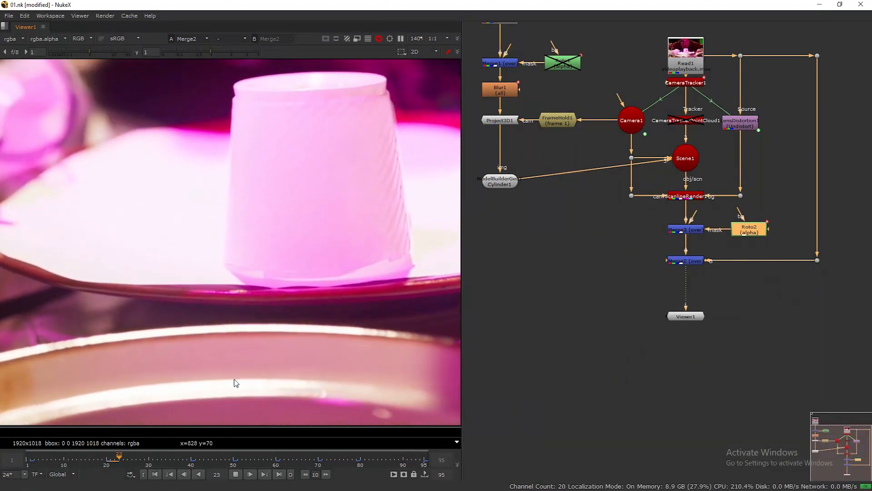
pyautogui.press('k')
pyautogui.hotkey('ctrl', 's')
# - Reopen Roto2 and pull the feather of the shape's right corners inward at frame 1
pyautogui.doubleClick(749, 229)
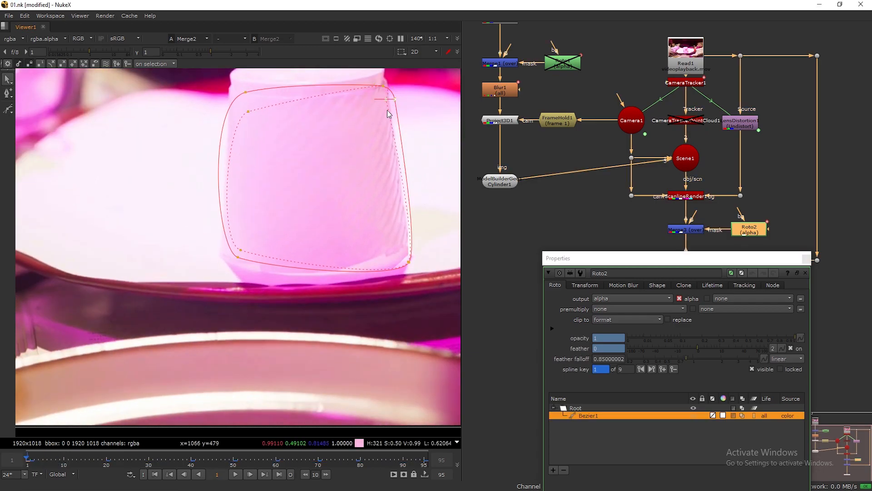
pyautogui.click(410, 263)
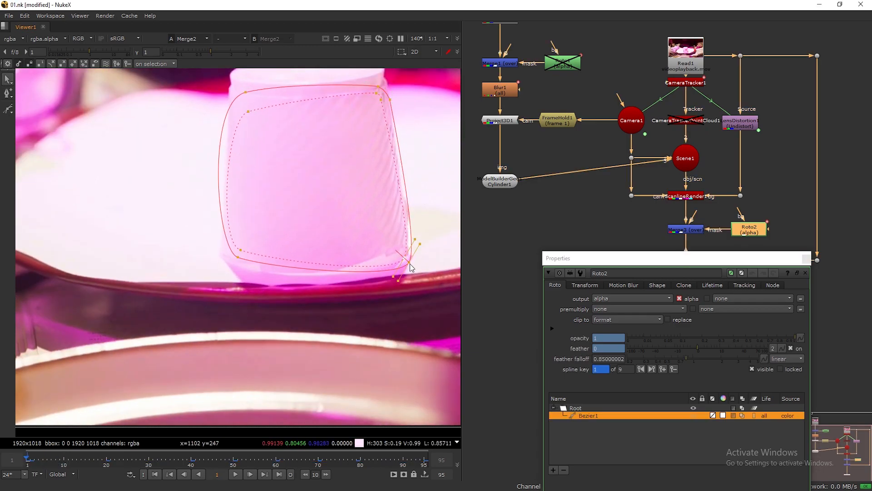
pyautogui.click(610, 258)
# - Play the shot with the full frame fitted in the viewer and stop at about frame 56
pyautogui.click(235, 474)
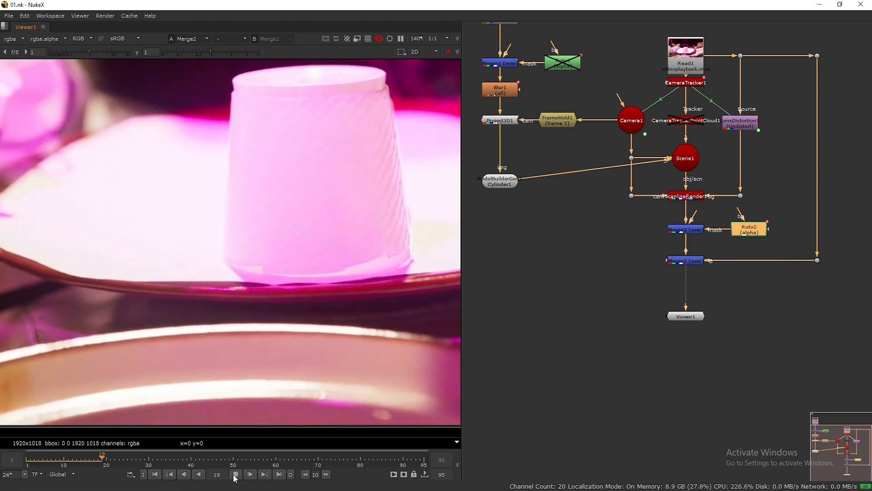
pyautogui.press('f')
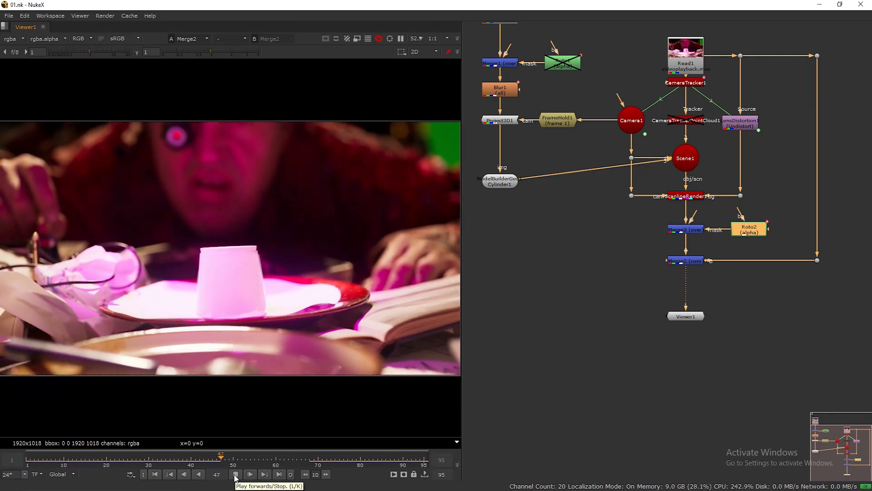
pyautogui.click(235, 475)
pyautogui.click(260, 460)
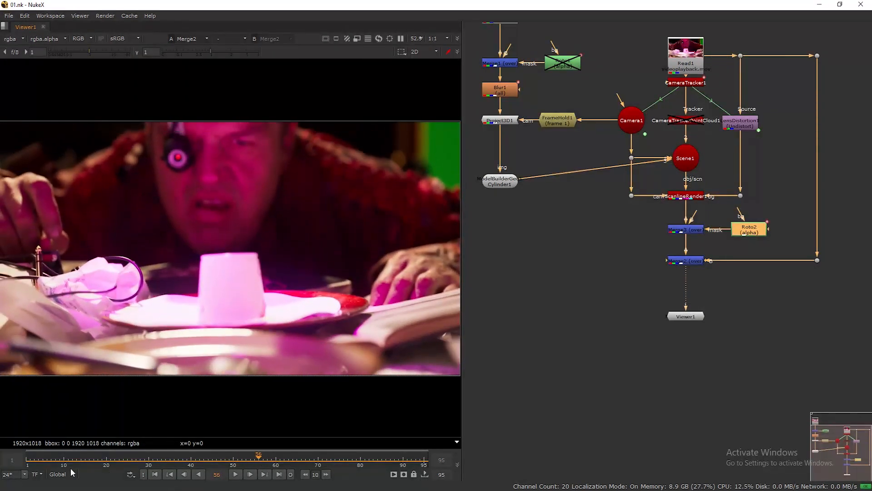
# - Reopen Roto2's properties and soften the shape's right corners at frame 50, checking the cup without the overlay
pyautogui.scroll(-1, 218, 382)
pyautogui.scroll(1, 182, 409)
pyautogui.click(36, 474)
pyautogui.click(61, 465)
pyautogui.press('Return')
pyautogui.scroll(2, 249, 394)
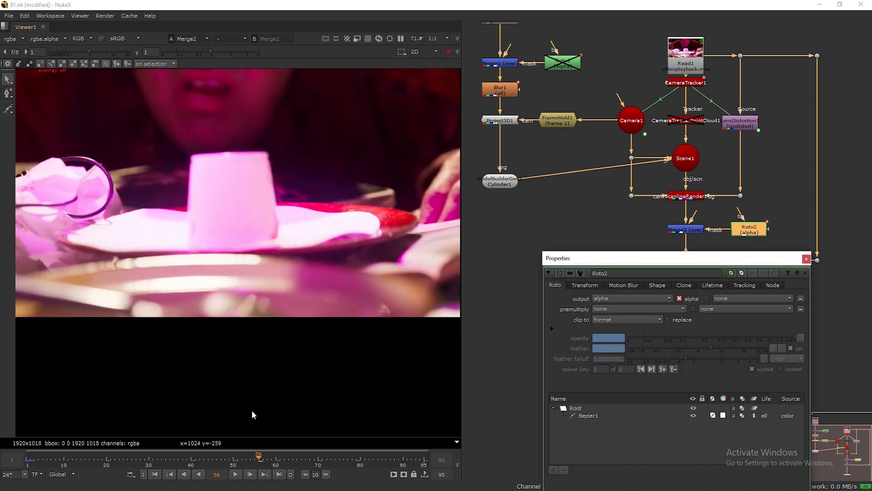
pyautogui.click(233, 460)
pyautogui.click(279, 231)
pyautogui.scroll(2, 278, 231)
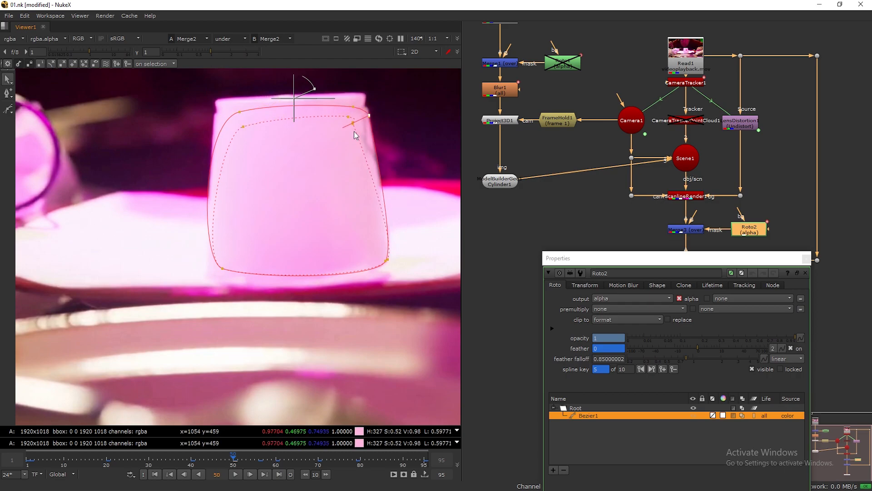
pyautogui.click(387, 260)
pyautogui.press('o')
# - Go to frame 60 and adjust the Roto2 shape's lower-right corner, checking the cup with the overlay hidden
pyautogui.moveTo(232, 462); pyautogui.dragTo(275, 463)
pyautogui.press('o')
pyautogui.moveTo(387, 272); pyautogui.dragTo(389, 286)
pyautogui.press('o')
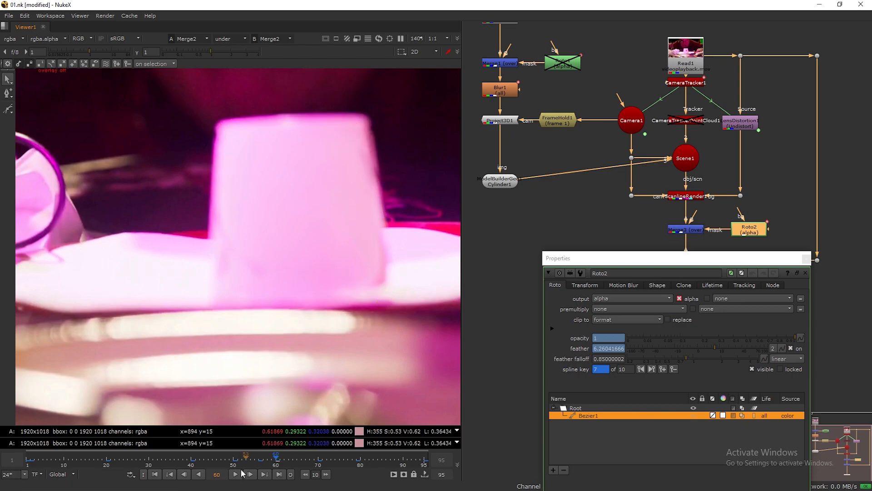
# - At frame 65, move the Roto2 shape's left corners and their feather points inward from the cup's edge
pyautogui.click(235, 474)
pyautogui.click(296, 459)
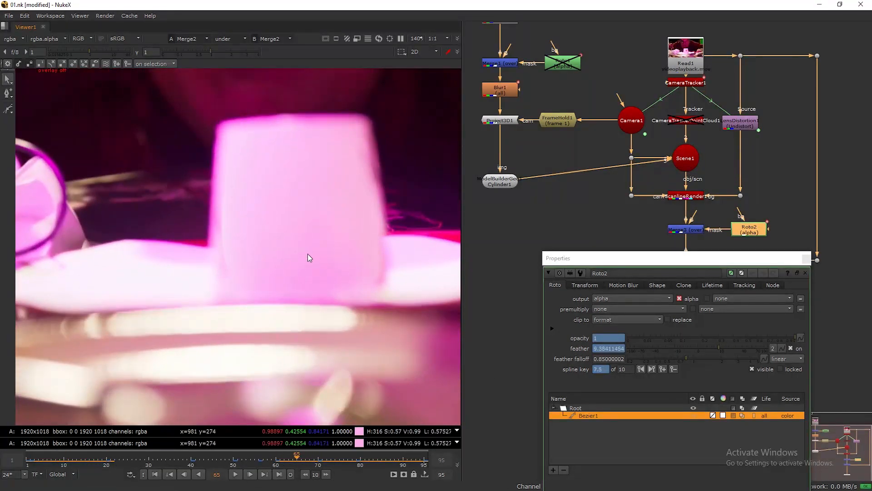
pyautogui.press('o')
pyautogui.moveTo(235, 278); pyautogui.dragTo(243, 274)
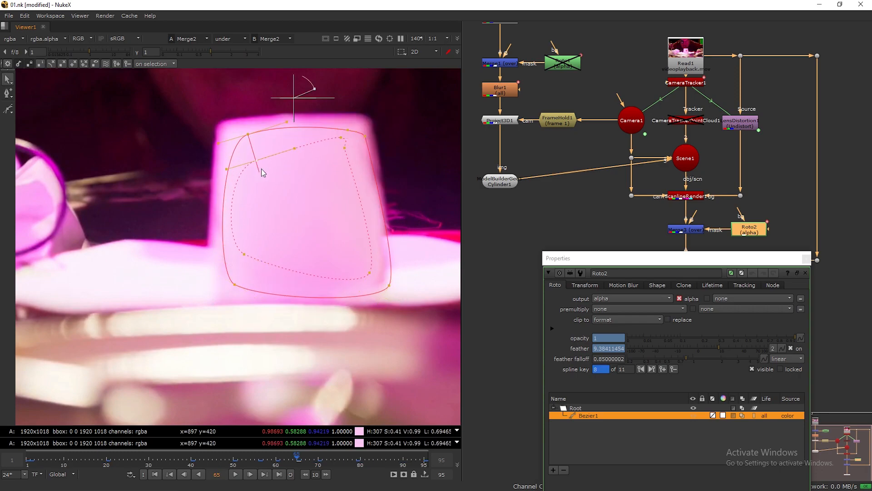
pyautogui.press('o')
# - Examine the cup around frame 79 with the overlay on and off, and play back the shot
pyautogui.moveTo(300, 459); pyautogui.dragTo(357, 457)
pyautogui.press('o')
pyautogui.press('o')
pyautogui.press('o')
pyautogui.press('o')
pyautogui.press('o')
pyautogui.press('o')
pyautogui.click(238, 460)
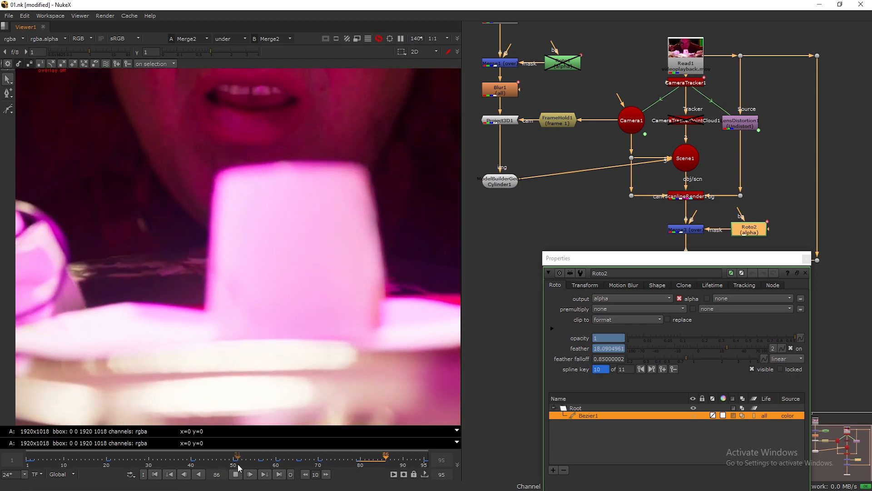
pyautogui.press('l')
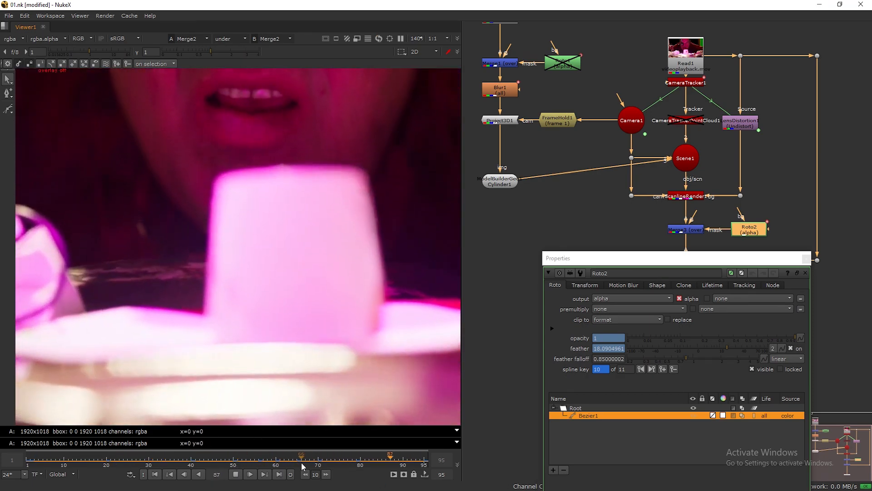
# - Save the script and play back the shot to check the patched cup without the overlay
pyautogui.moveTo(301, 463); pyautogui.dragTo(337, 473)
pyautogui.hotkey('ctrl', 's')
pyautogui.click(199, 474)
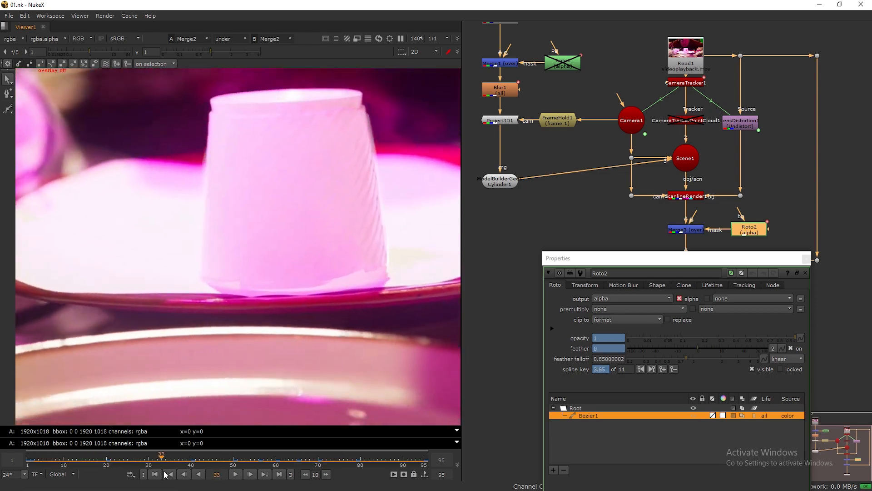
pyautogui.click(200, 474)
# - At frame 40, show the overlay and move the Roto2 shape's upper-right and lower-right corners to fit the cup
pyautogui.press('q')
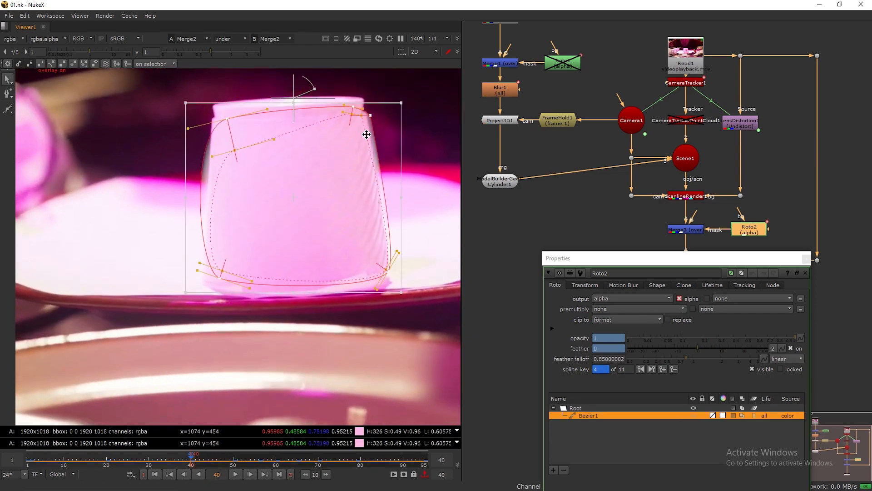
pyautogui.scroll(3, 367, 134)
pyautogui.moveTo(366, 135); pyautogui.dragTo(345, 153, button='middle')
pyautogui.moveTo(357, 114); pyautogui.dragTo(348, 113)
pyautogui.moveTo(339, 218); pyautogui.dragTo(333, 120, button='middle')
pyautogui.moveTo(374, 320); pyautogui.dragTo(382, 334)
pyautogui.scroll(-1, 122, 197)
pyautogui.moveTo(122, 198); pyautogui.dragTo(207, 233, button='middle')
pyautogui.moveTo(125, 357); pyautogui.dragTo(153, 359)
pyautogui.moveTo(157, 82); pyautogui.dragTo(167, 80)
pyautogui.hotkey('ctrl', 'z')
pyautogui.hotkey('ctrl', 'z')
# - At frame 40, add a point on the Roto2 shape's left side, pull it in to the cup's edge and tighten the upper-left feather
pyautogui.keyDown('ctrl'); pyautogui.keyDown('alt'); pyautogui.click(111, 227); pyautogui.keyUp('alt'); pyautogui.keyUp('ctrl')
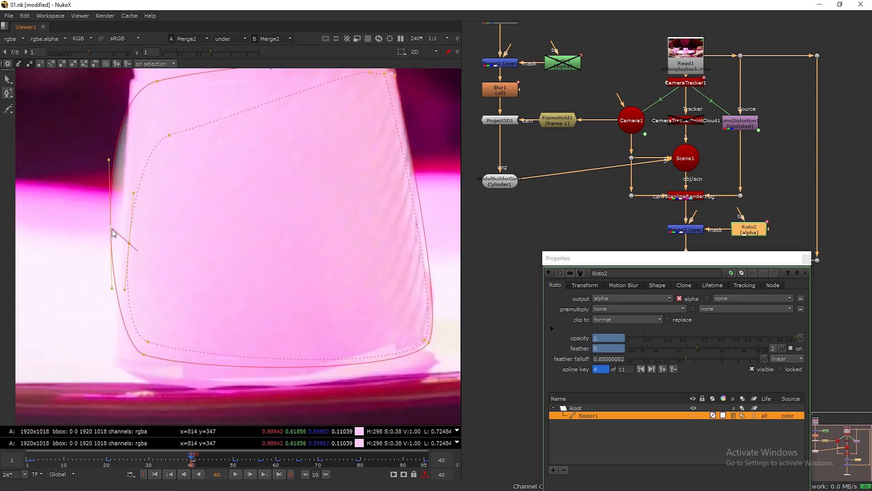
pyautogui.moveTo(111, 228); pyautogui.dragTo(126, 225)
pyautogui.hotkey('ctrl', 's')
pyautogui.click(169, 137)
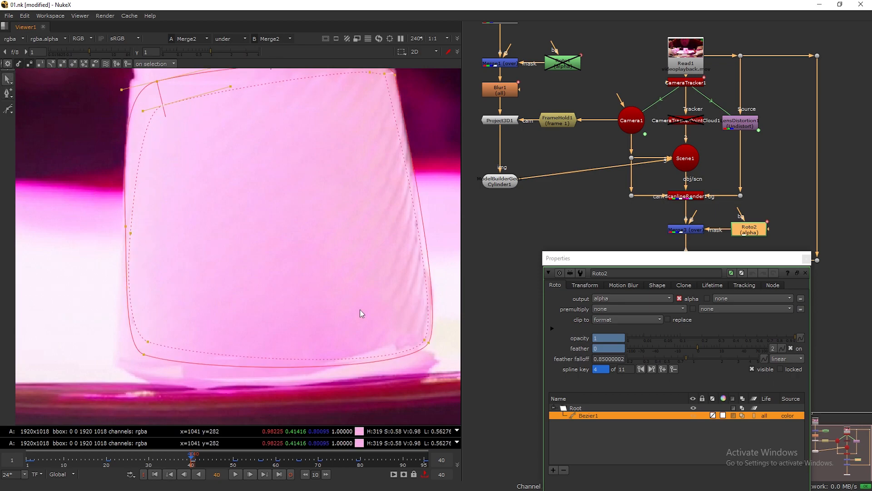
pyautogui.scroll(-2, 362, 292)
pyautogui.click(175, 245)
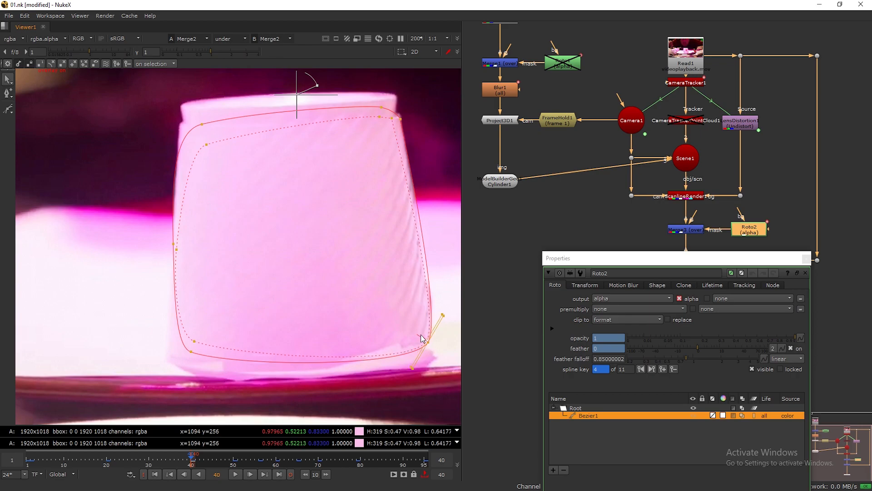
# - Refit the Roto2 shape's left side and lower-right corner to the cup at frames 1, 2 and 20
pyautogui.moveTo(192, 458); pyautogui.dragTo(27, 458)
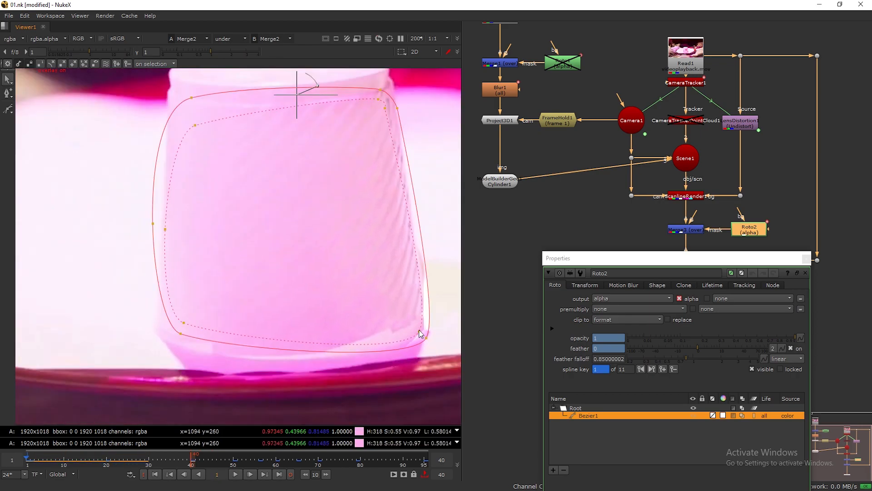
pyautogui.moveTo(426, 341); pyautogui.dragTo(420, 334)
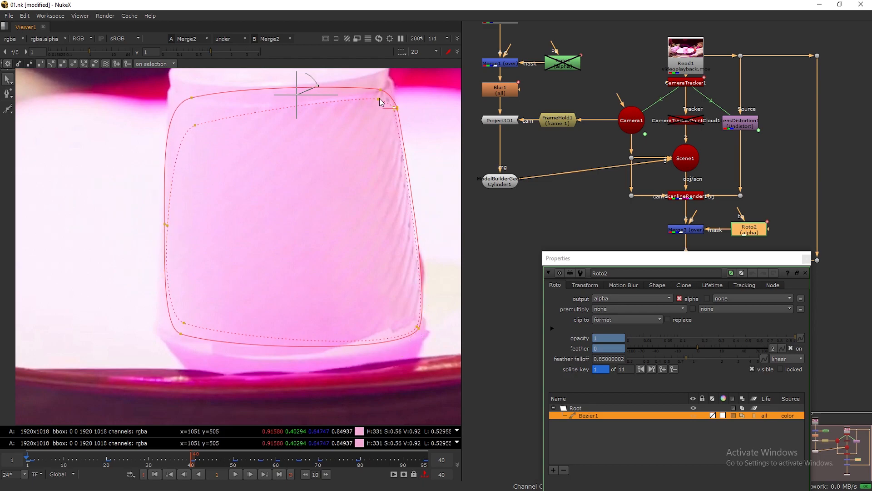
pyautogui.click(107, 461)
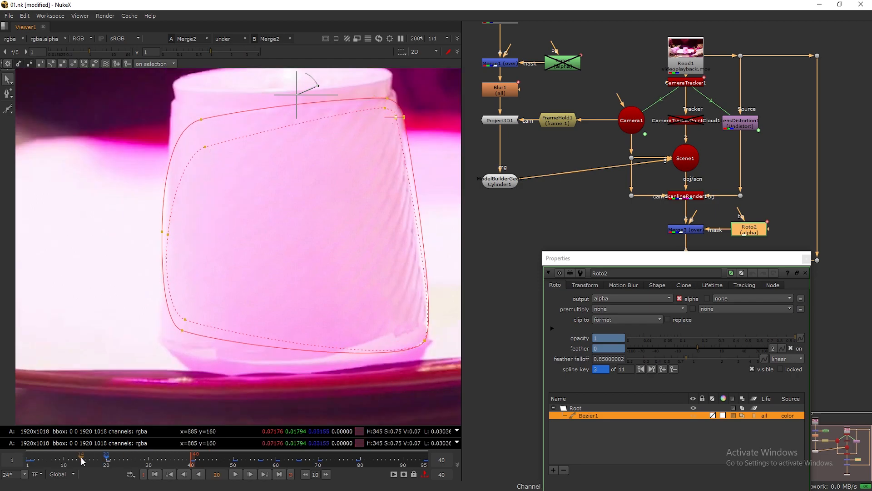
pyautogui.press('l')
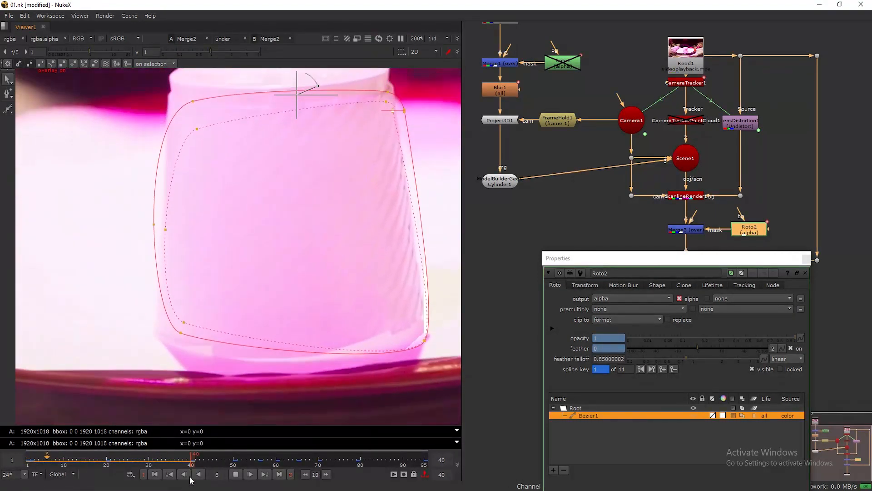
pyautogui.press('k')
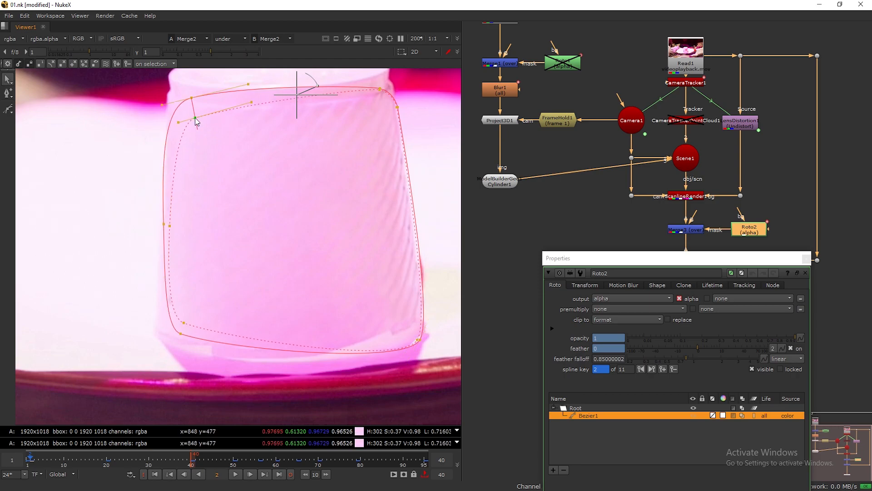
pyautogui.moveTo(187, 465); pyautogui.dragTo(105, 460)
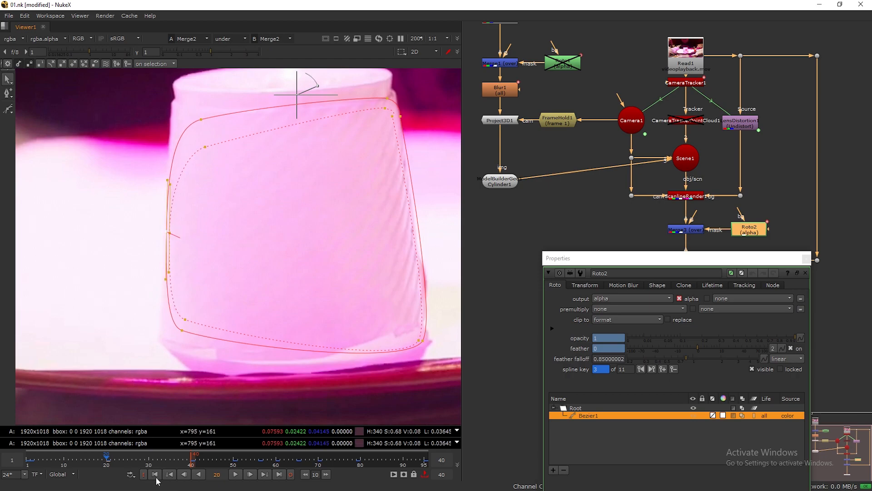
# - Play back frames 1 to 40 with the overlay hidden and close the Properties window
pyautogui.press('l')
pyautogui.press('o')
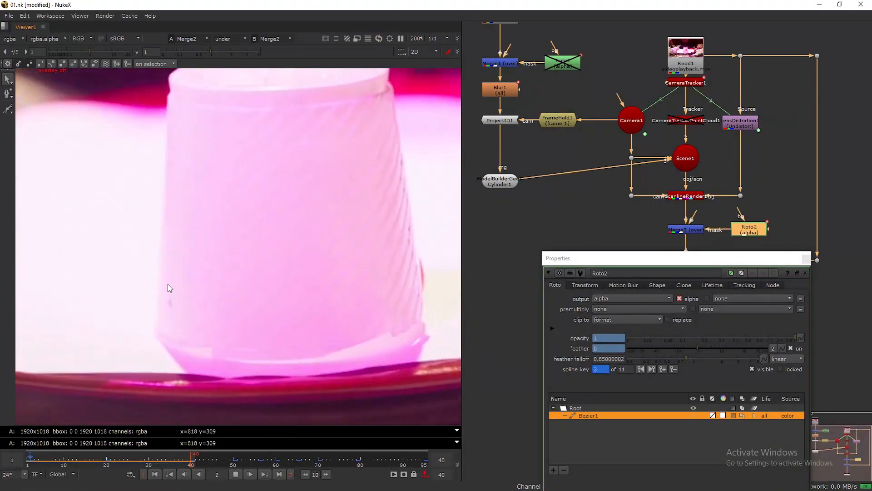
pyautogui.press('f')
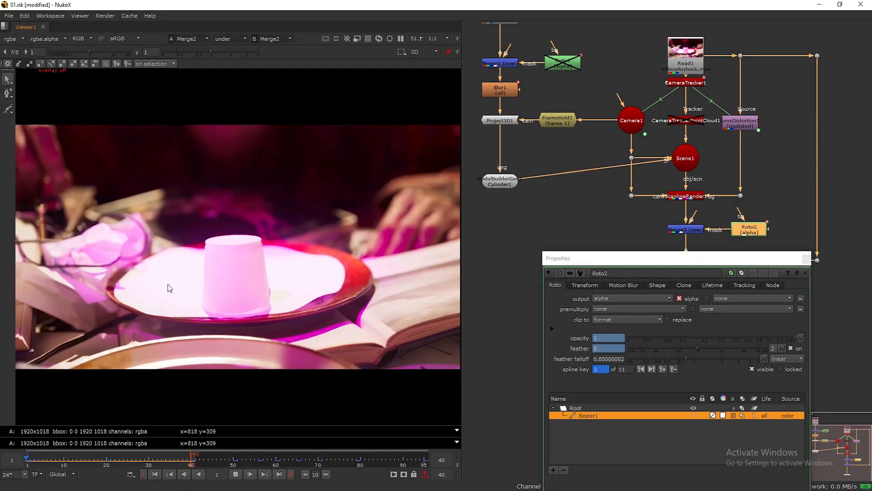
pyautogui.click(806, 259)
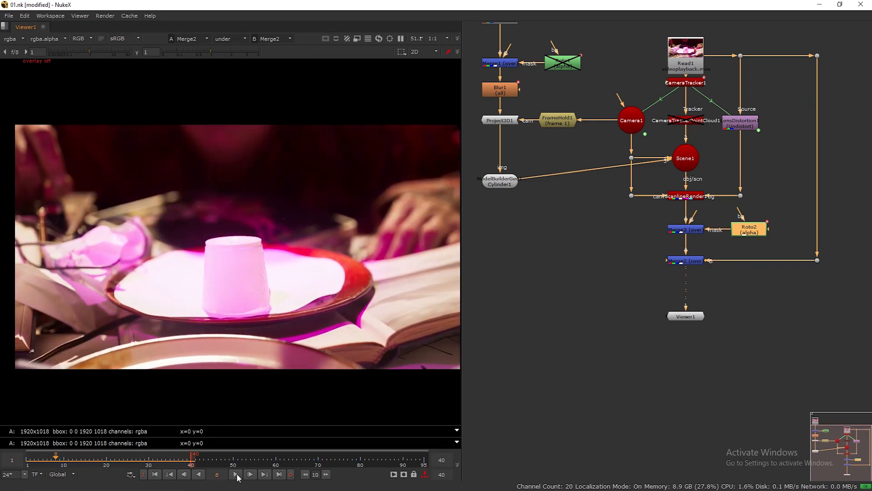
# - Replay frames 1 to 40 from the start and examine the cleaned cup in the full image
pyautogui.click(155, 474)
pyautogui.click(234, 475)
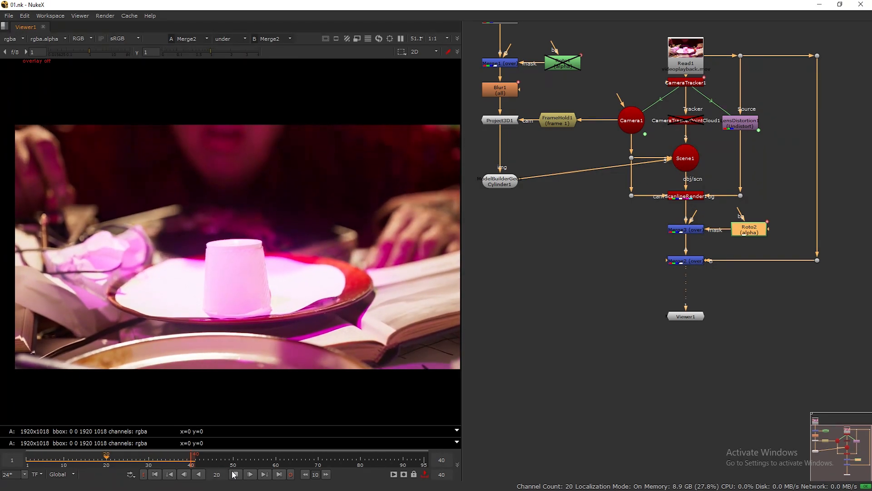
pyautogui.click(235, 475)
pyautogui.click(154, 475)
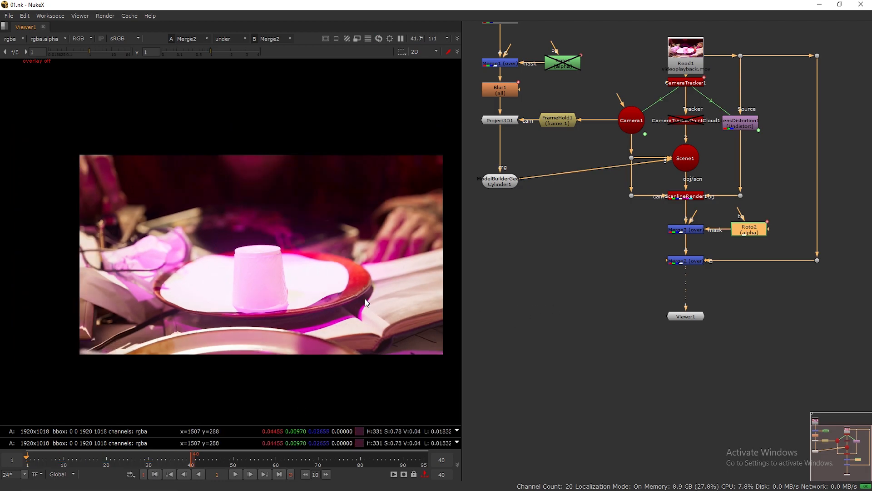
pyautogui.scroll(-1, 363, 292)
pyautogui.scroll(-1, 629, 294)
pyautogui.scroll(2, 629, 293)
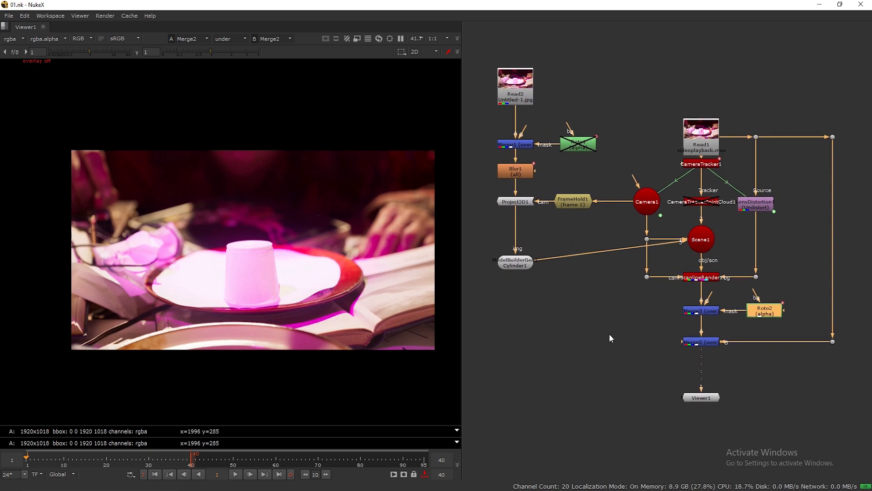
pyautogui.click(596, 339)
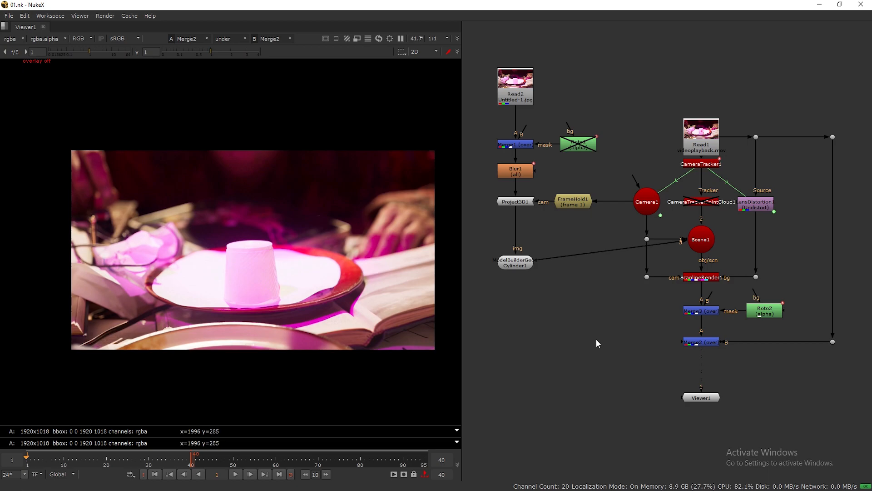
pyautogui.click(571, 487)
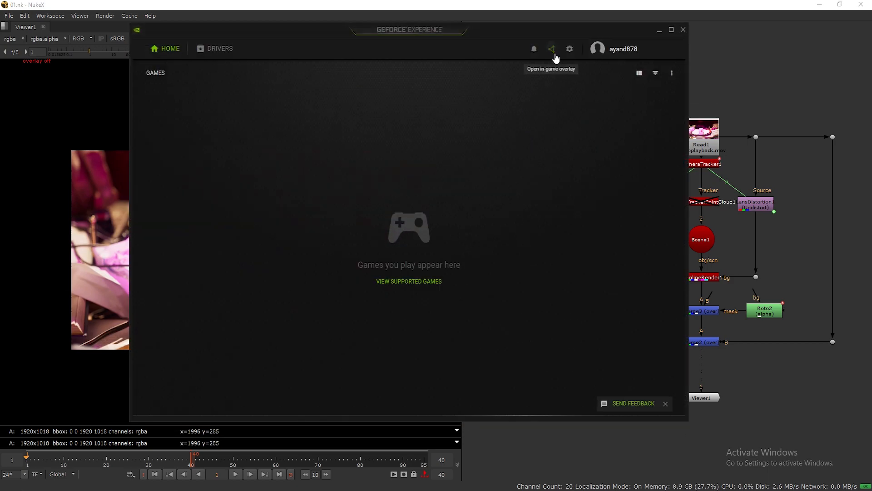
pyautogui.click(552, 51)
pyautogui.click(431, 131)
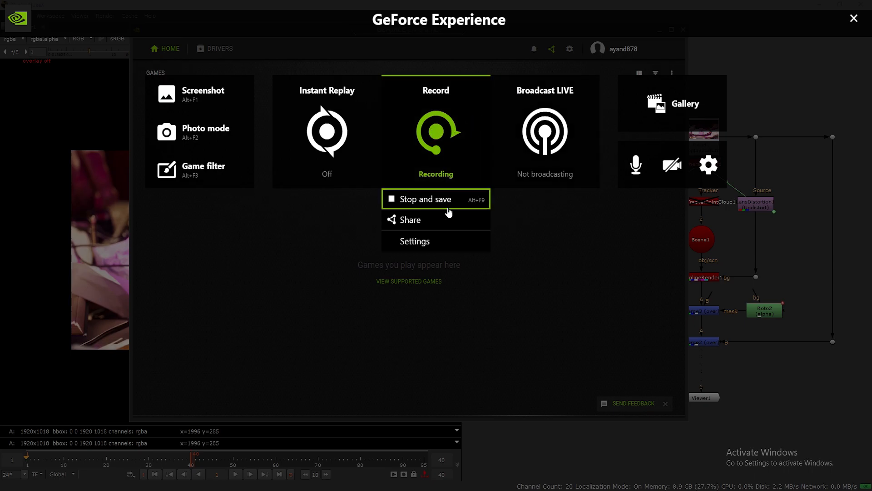